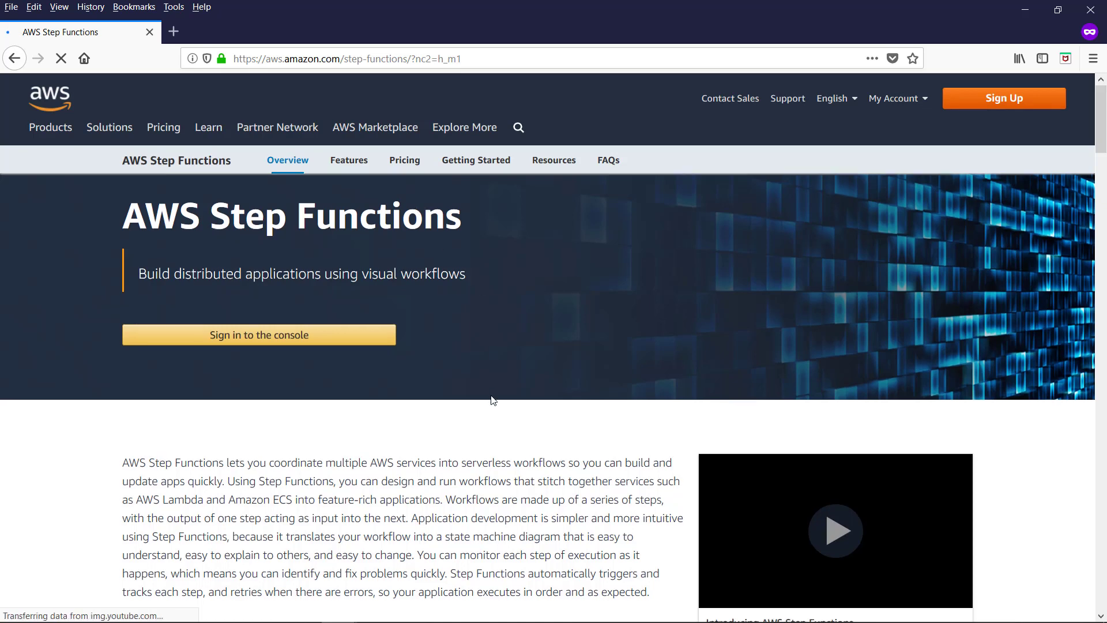
Read through the AWS Step Functions overview and features pages, from the benefits to the pay-per-use section.
scroll(489, 396, down, 5)
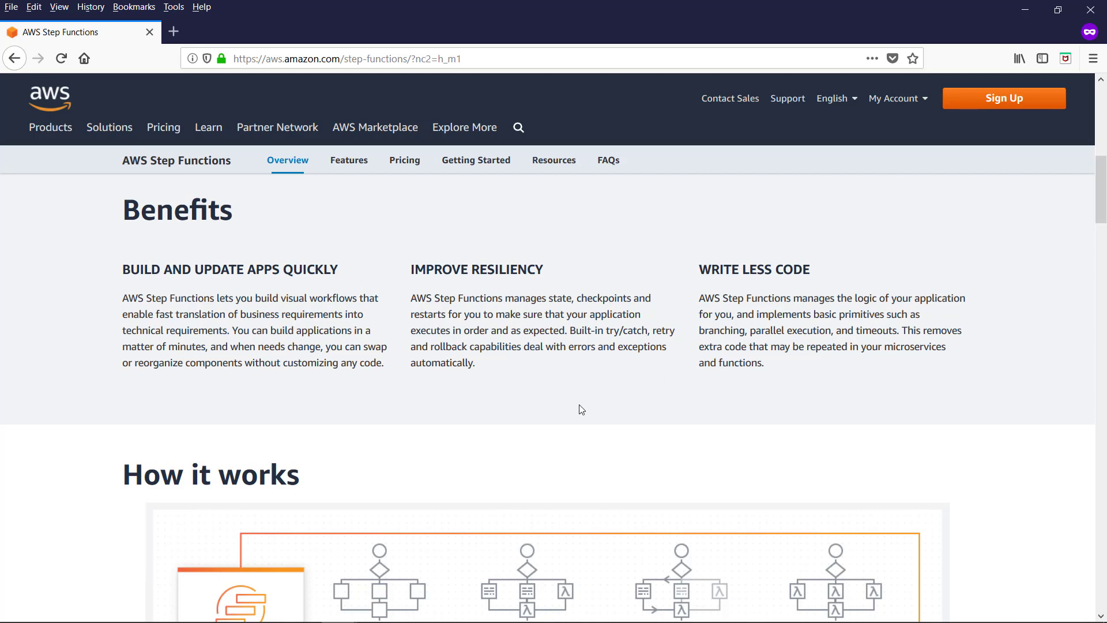
scroll(582, 409, down, 5)
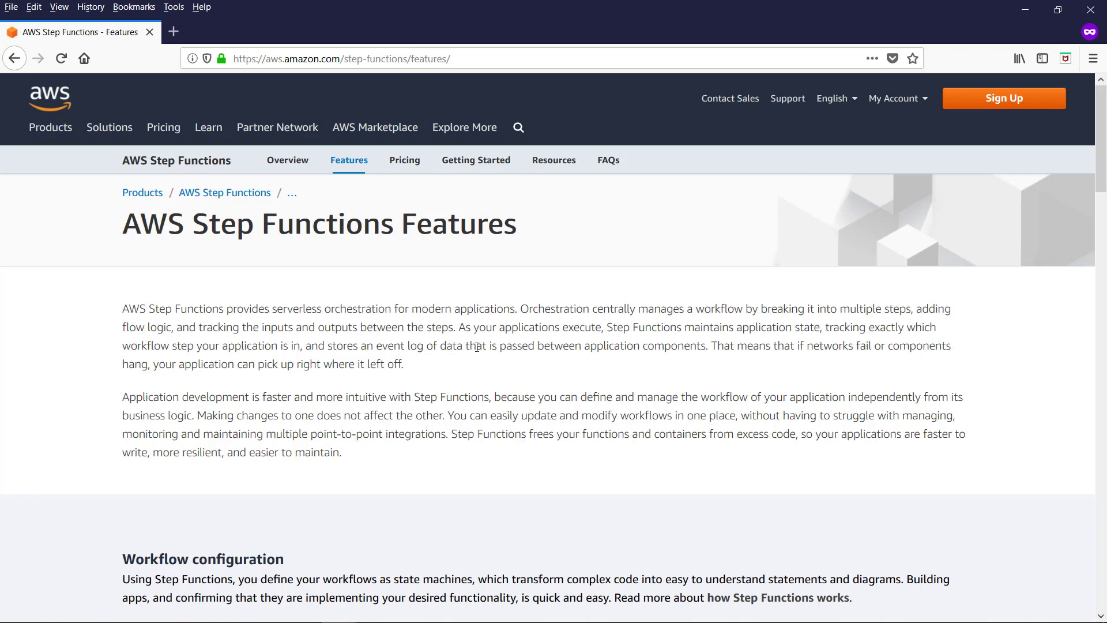
scroll(365, 468, down, 5)
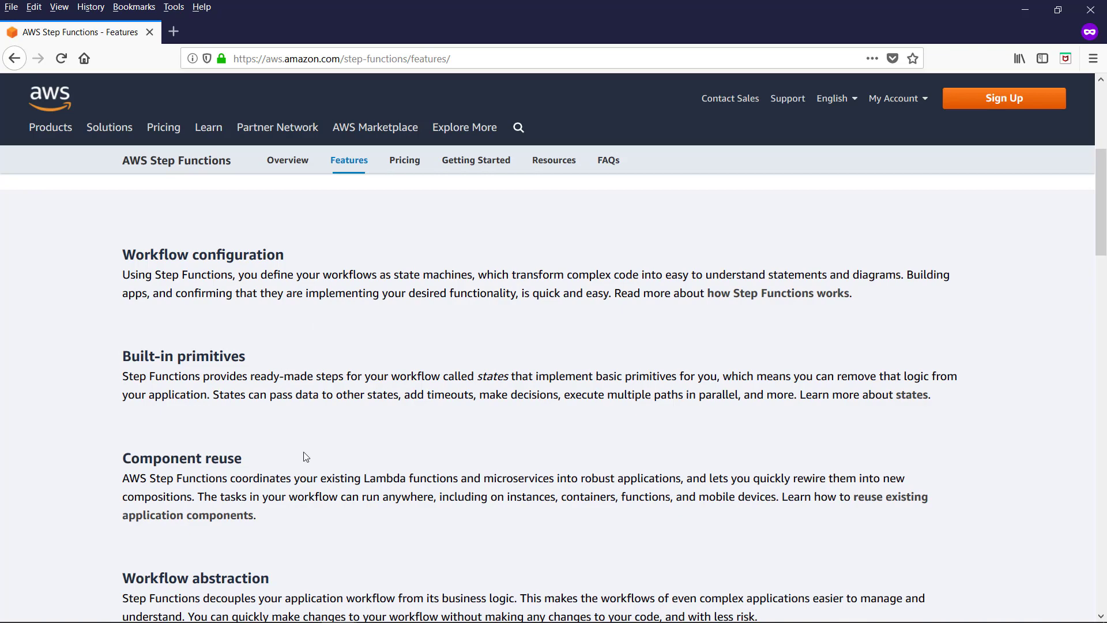
scroll(304, 459, down, 3)
scroll(335, 448, down, 3)
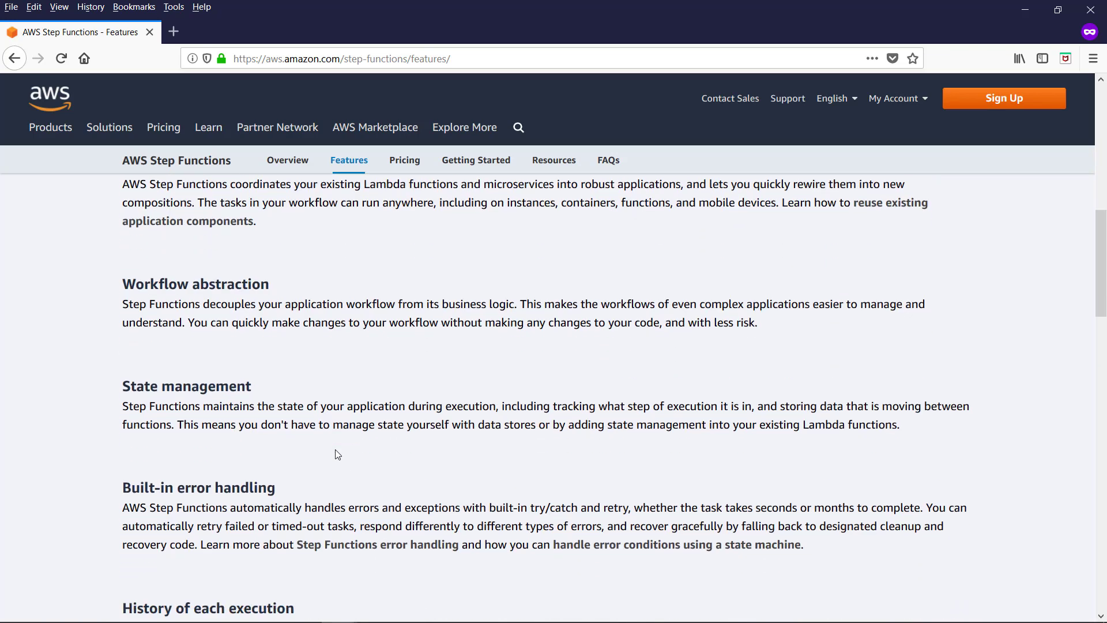
scroll(353, 437, down, 9)
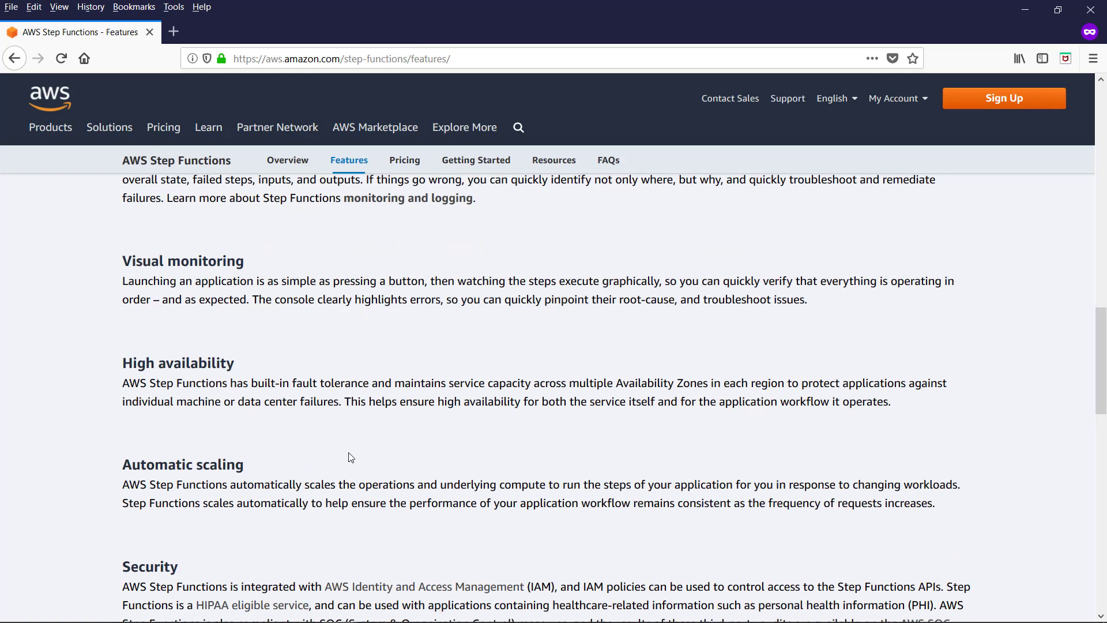
scroll(351, 457, down, 5)
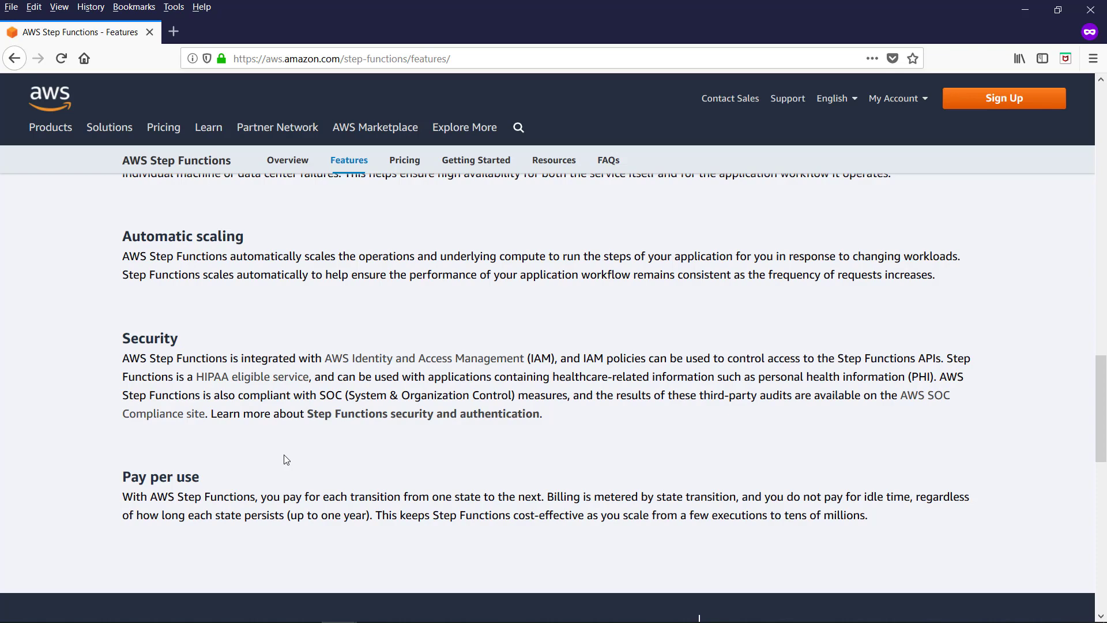
Open the Step Functions pricing page and review the free tier, state transition charges and regional pricing table.
click(405, 161)
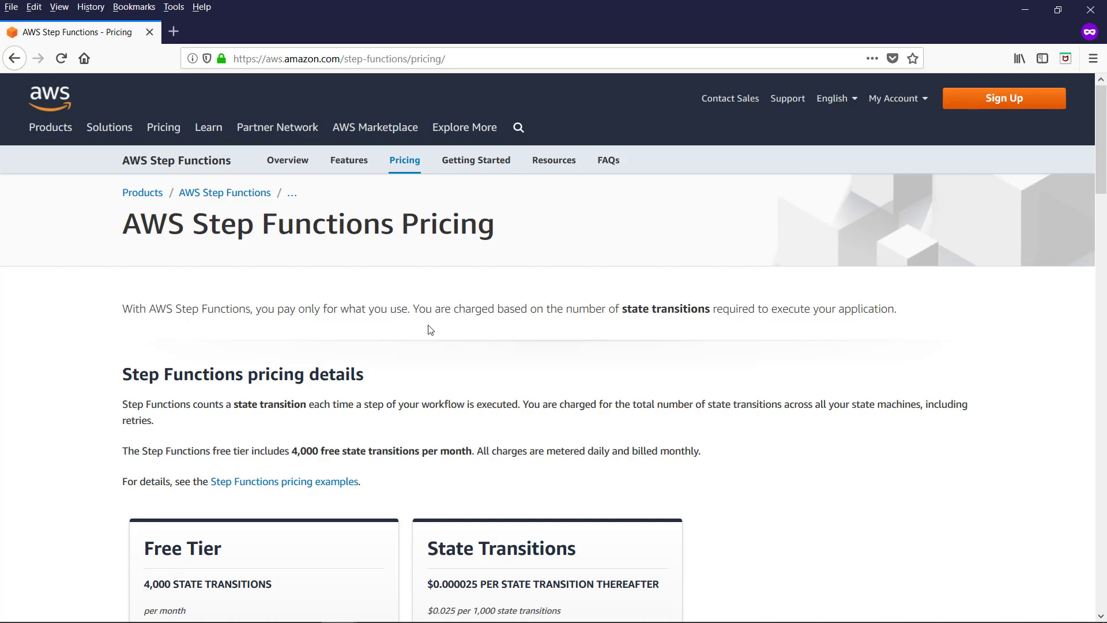
scroll(431, 330, down, 3)
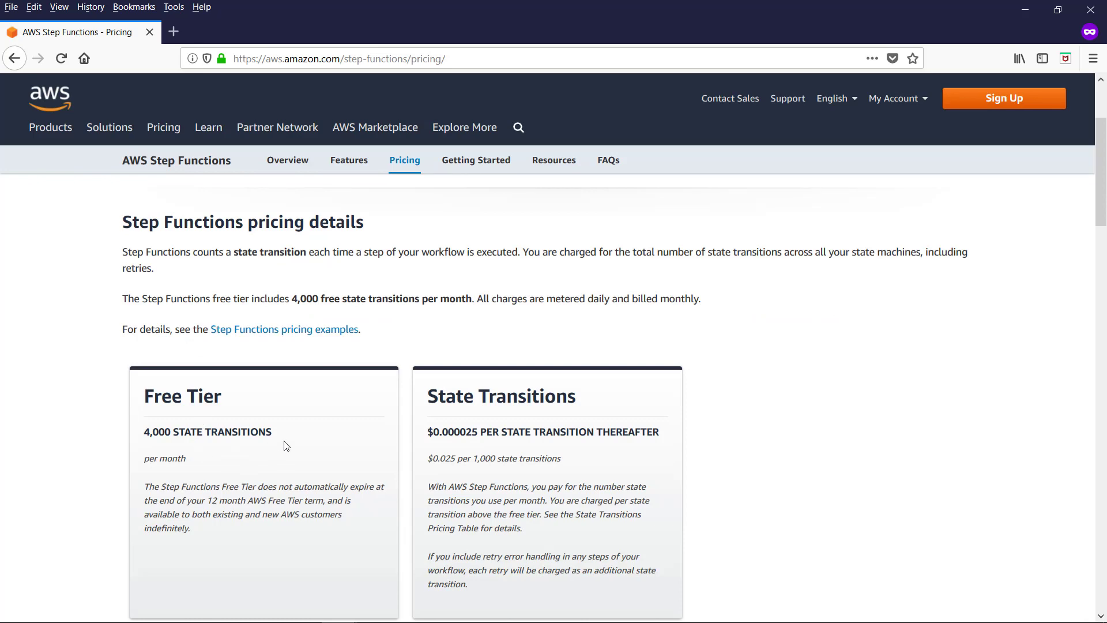
scroll(284, 445, down, 4)
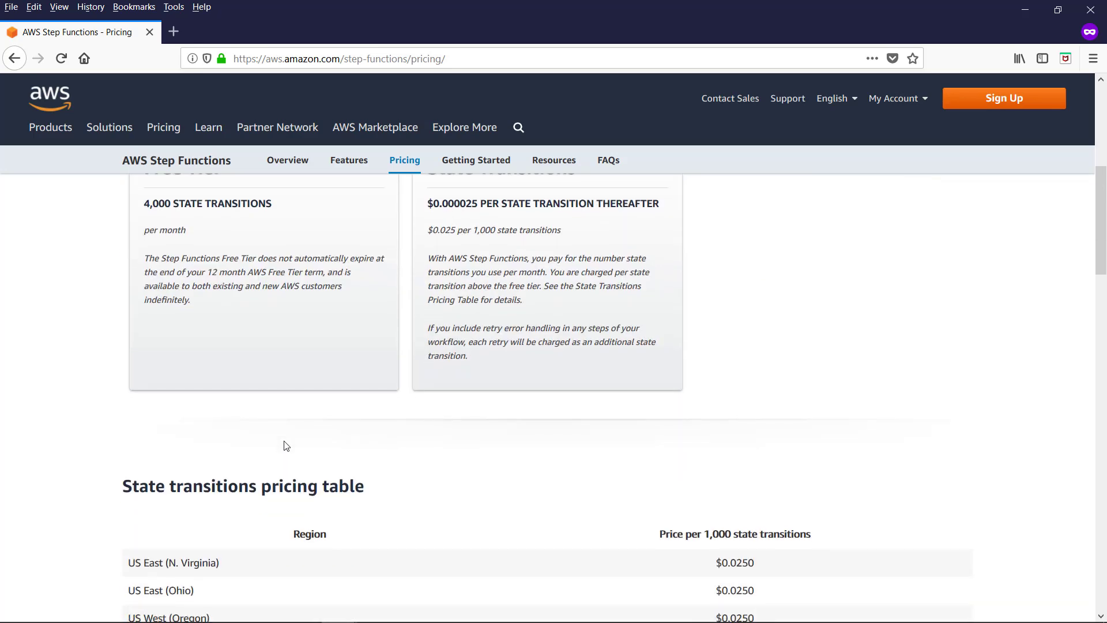
scroll(284, 446, down, 4)
scroll(284, 445, down, 3)
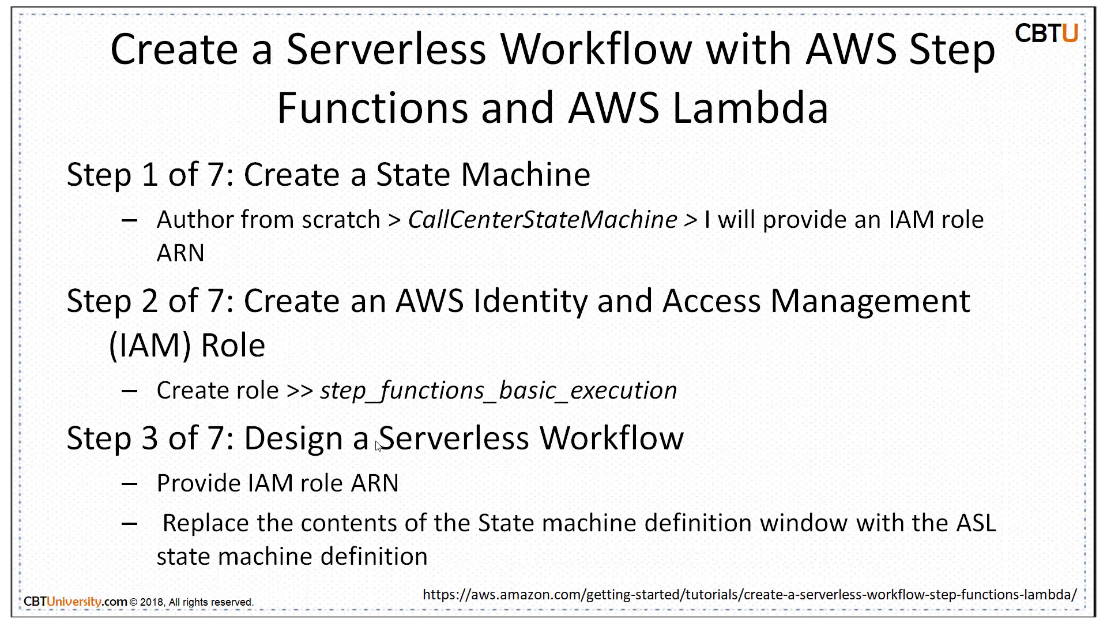
key(Right)
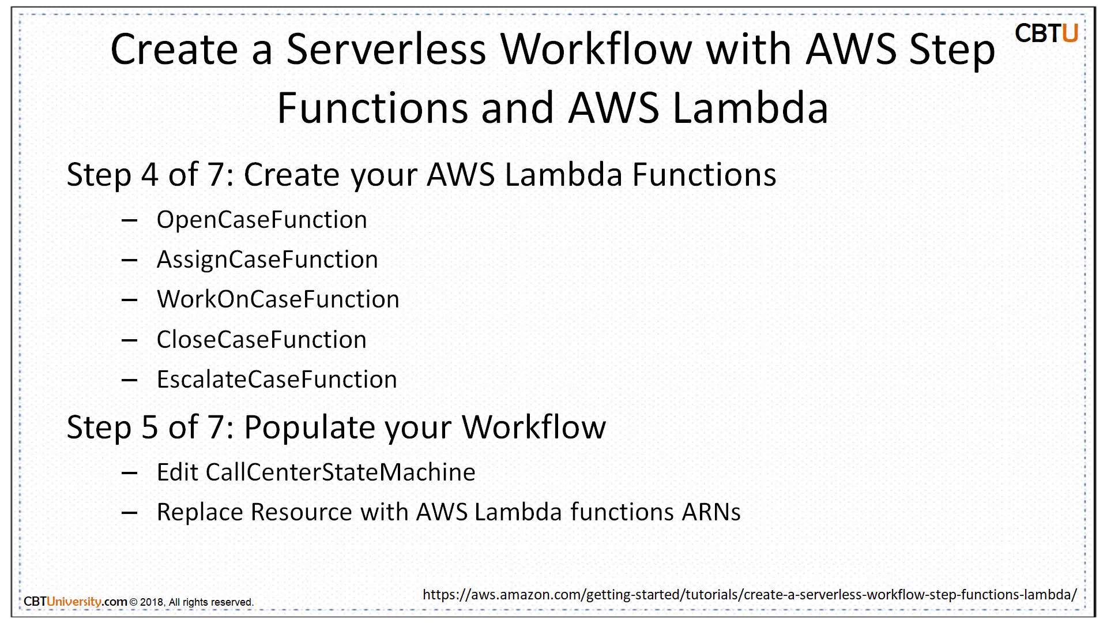
key(Right)
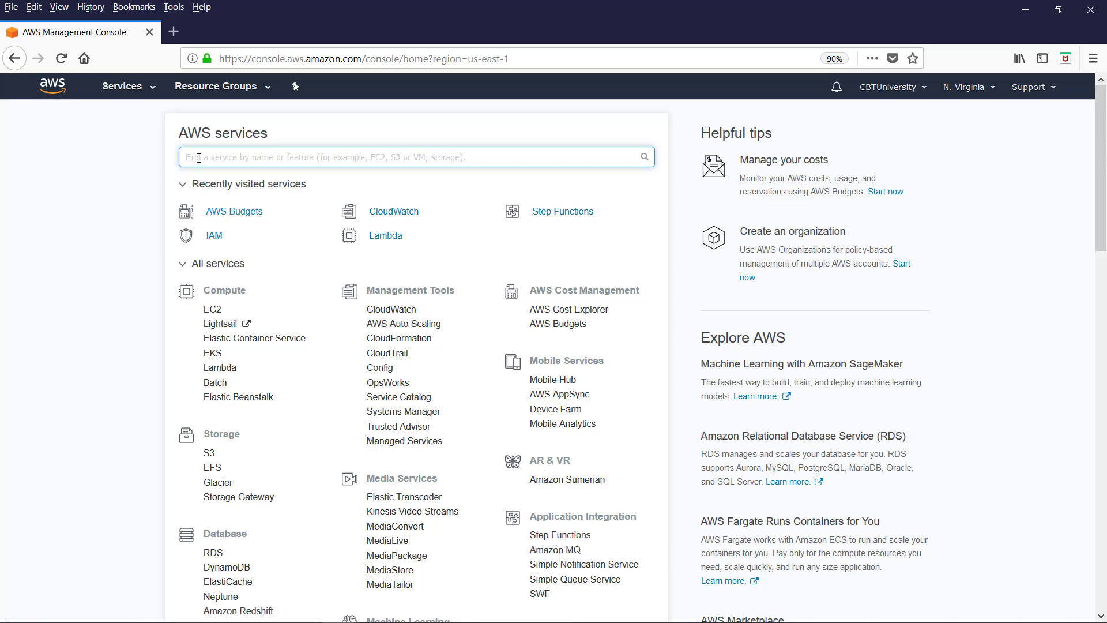
Search the AWS services for "step", open Step Functions and get started with creating a state machine.
text(step)
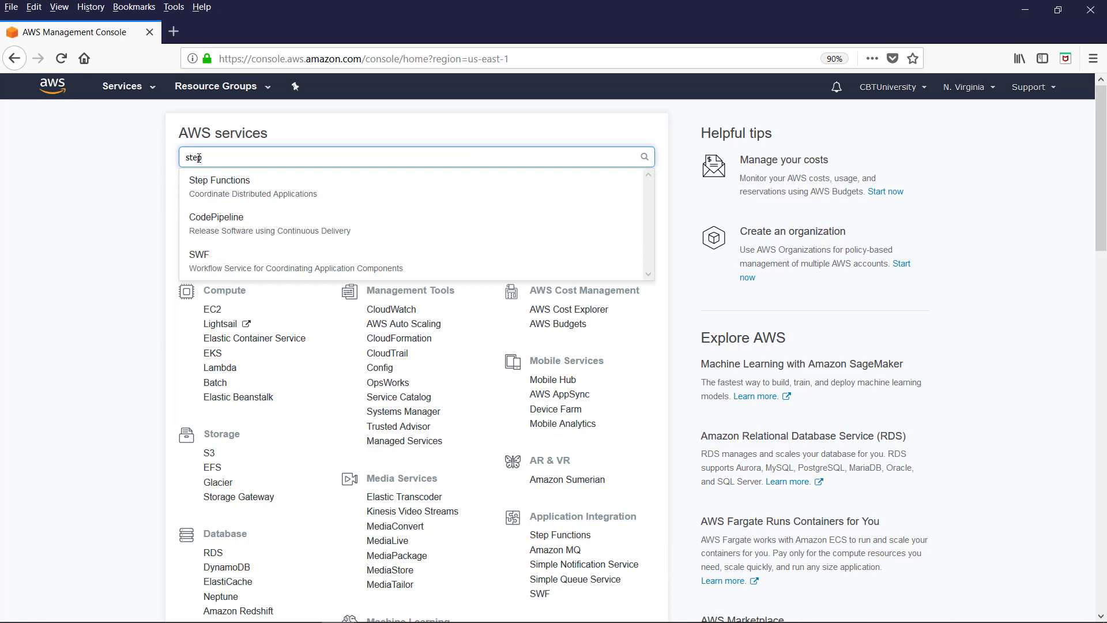
click(239, 196)
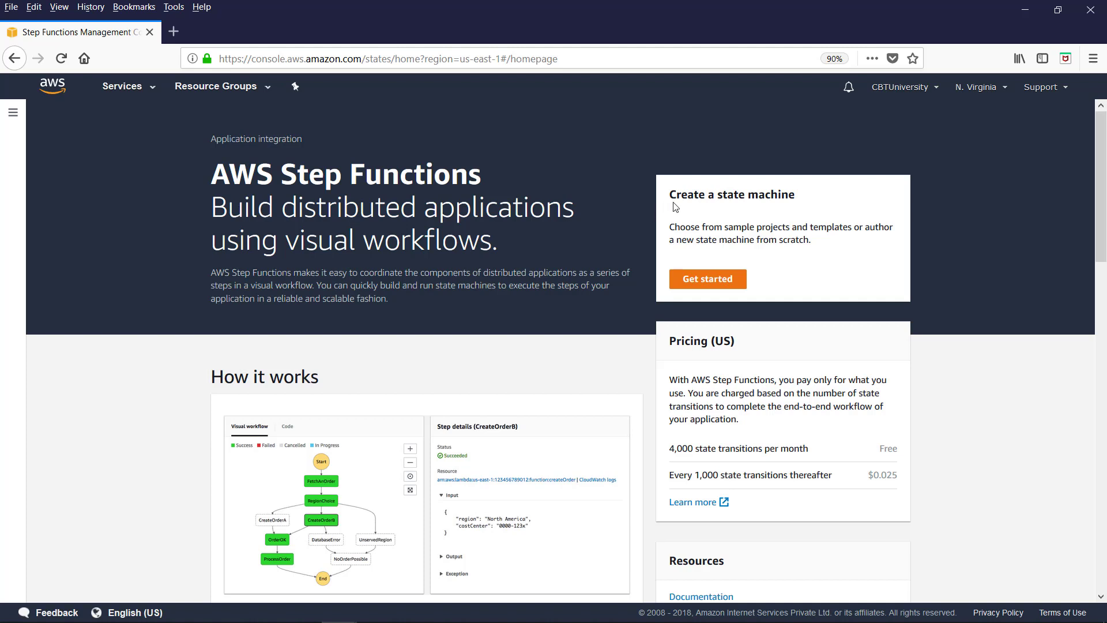
click(702, 282)
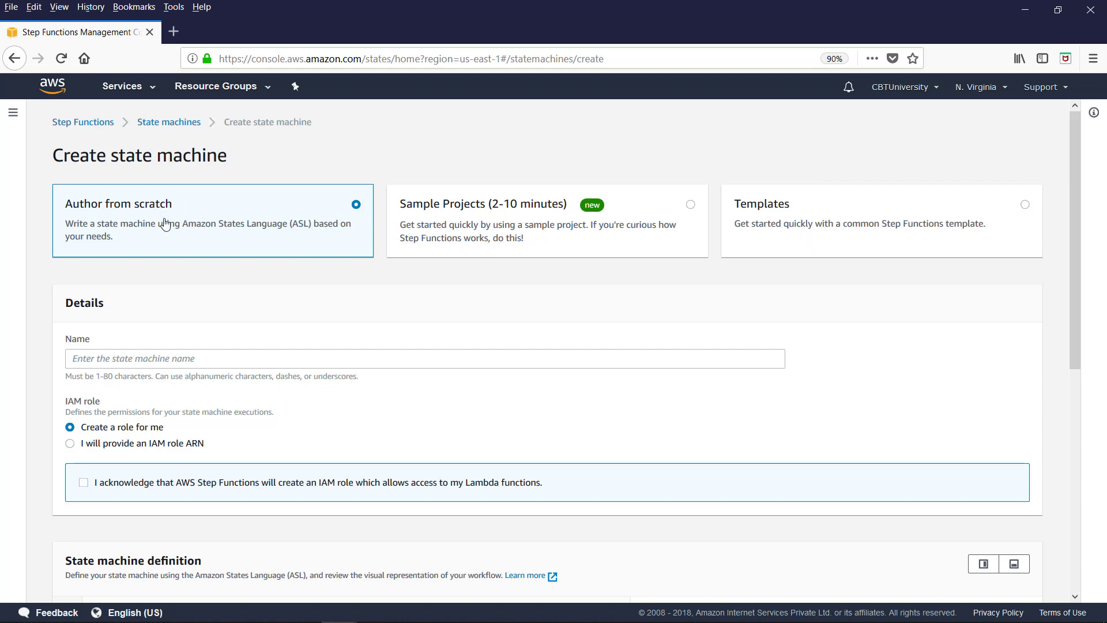
Name the new state machine CallCenterStateMachine and choose to provide an IAM role ARN.
click(110, 356)
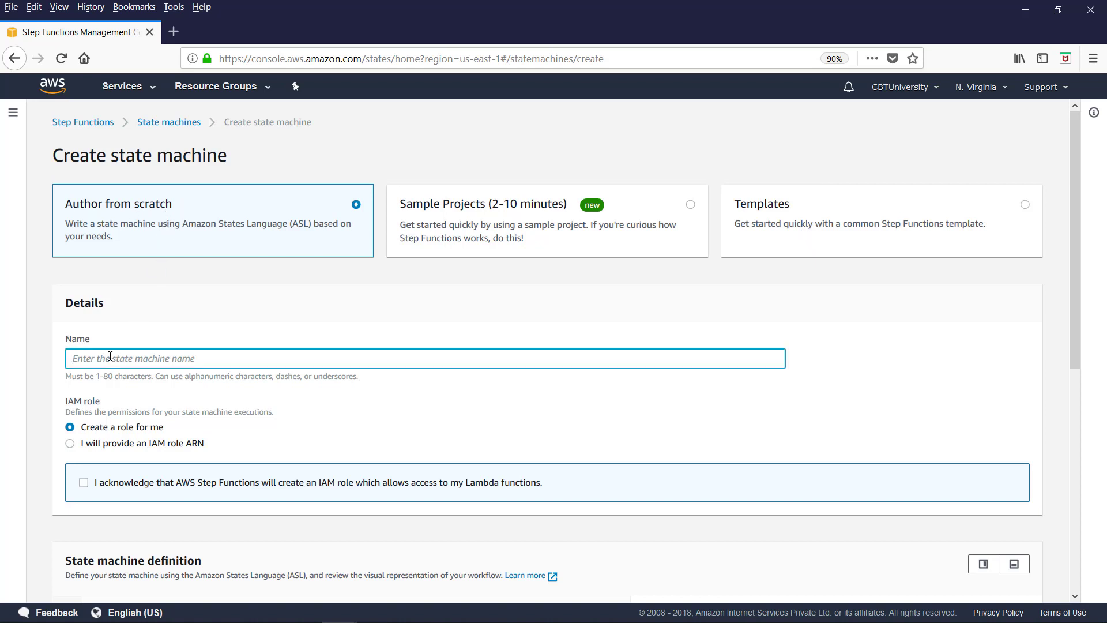
text(CallCenterStateMachine)
click(70, 443)
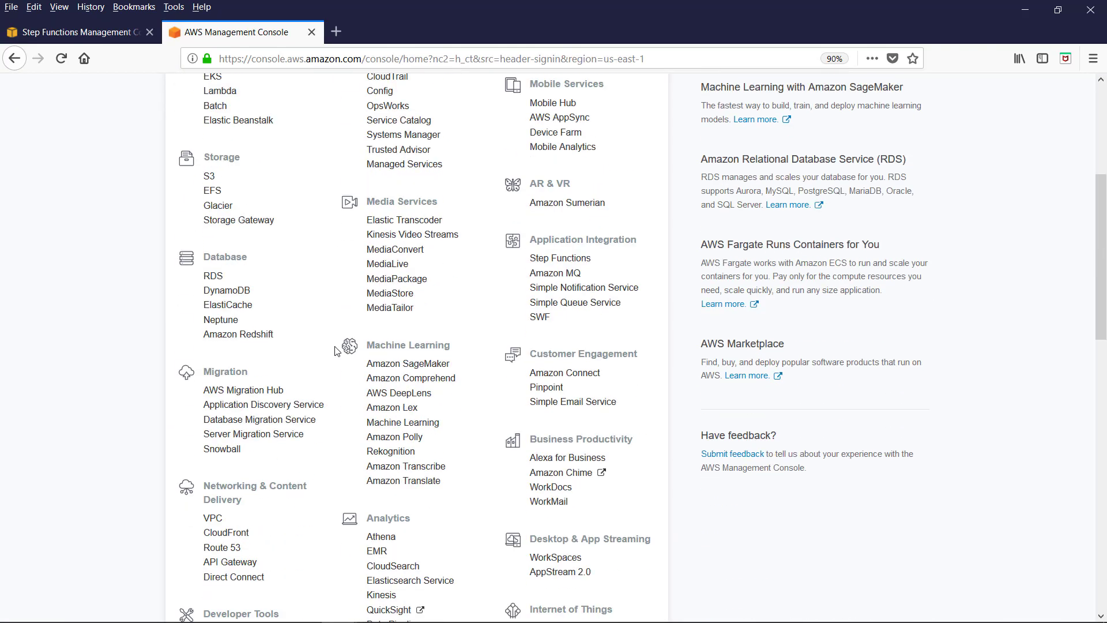
Open the IAM service's Roles page from the second AWS console and look through the existing roles.
scroll(337, 352, down, 4)
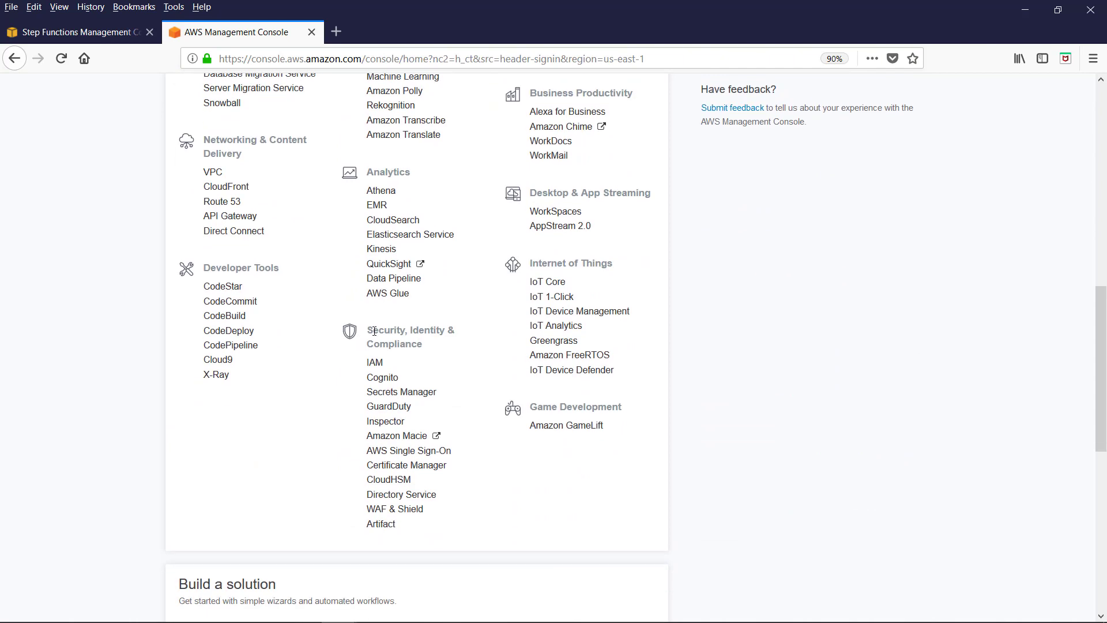
click(374, 363)
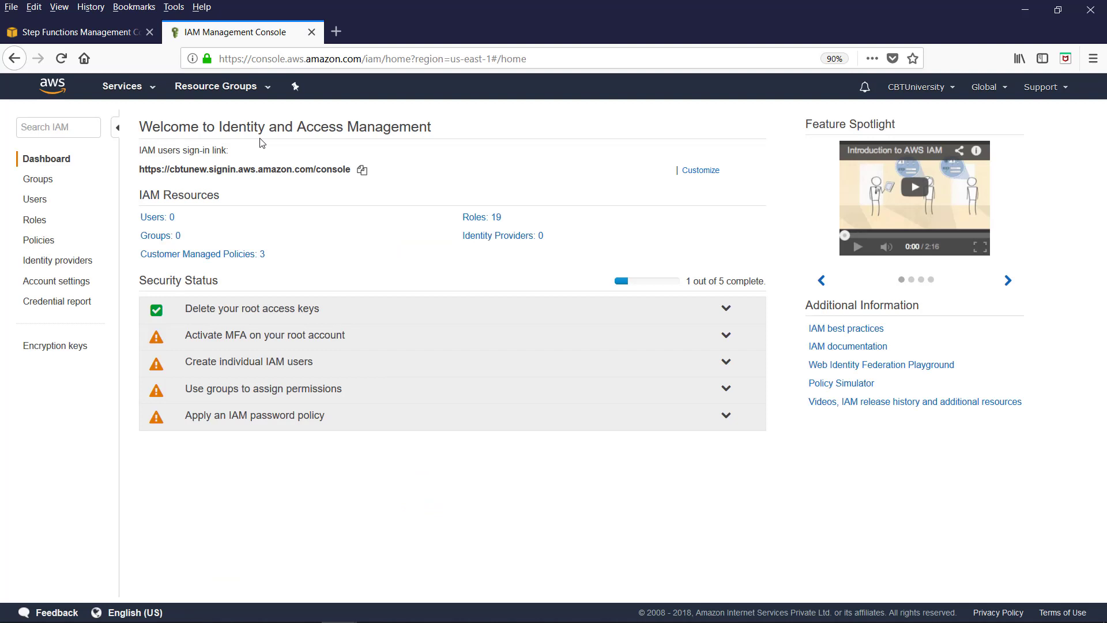
click(35, 220)
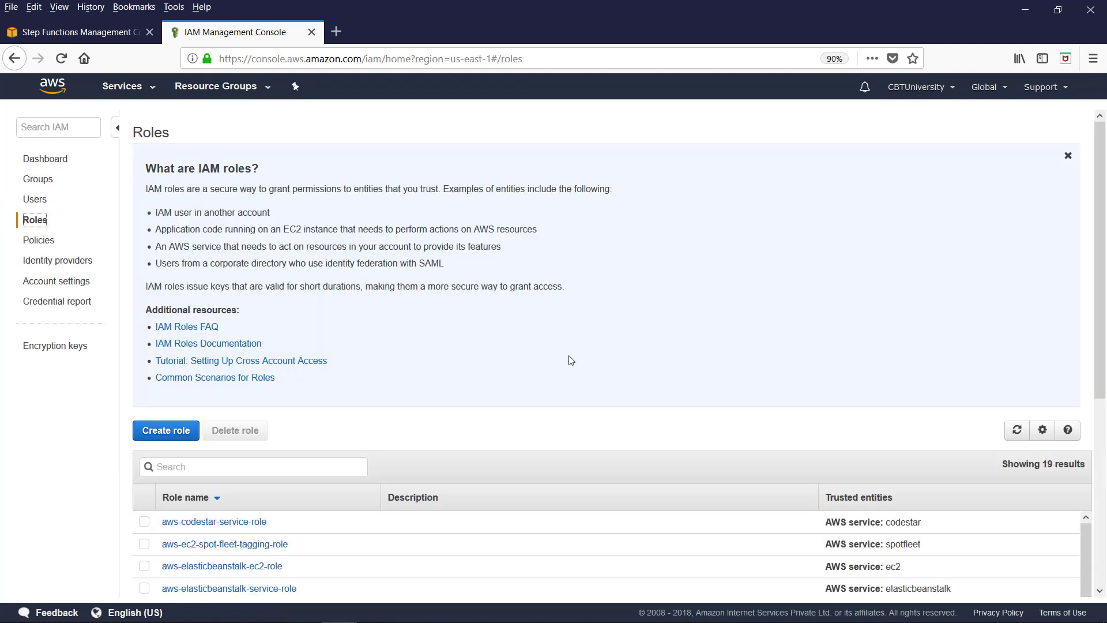
scroll(571, 360, down, 5)
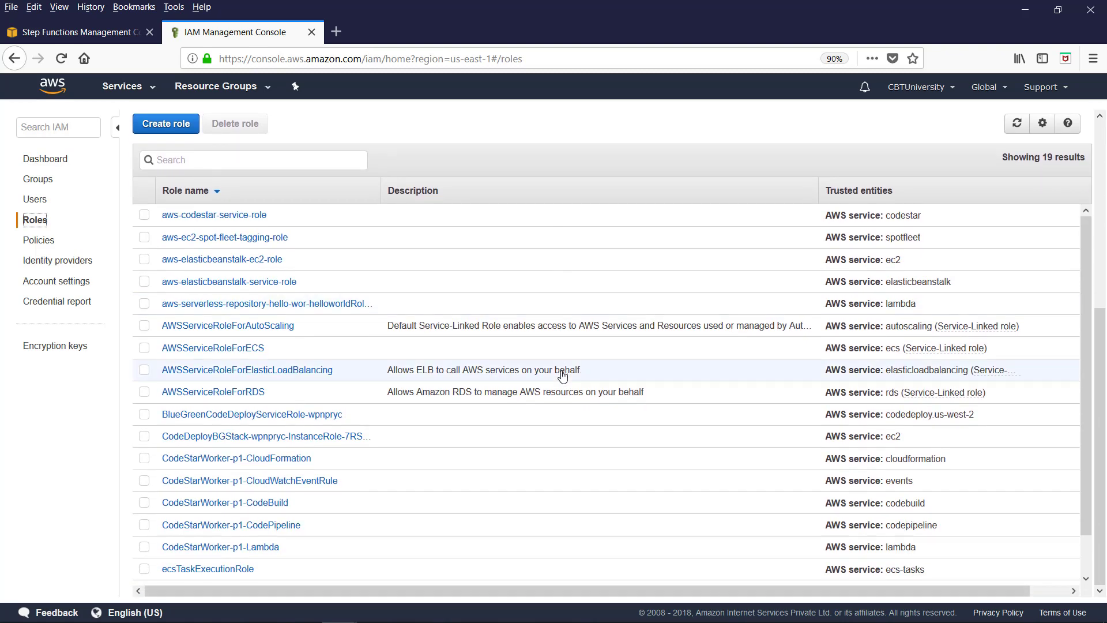
scroll(556, 376, down, 1)
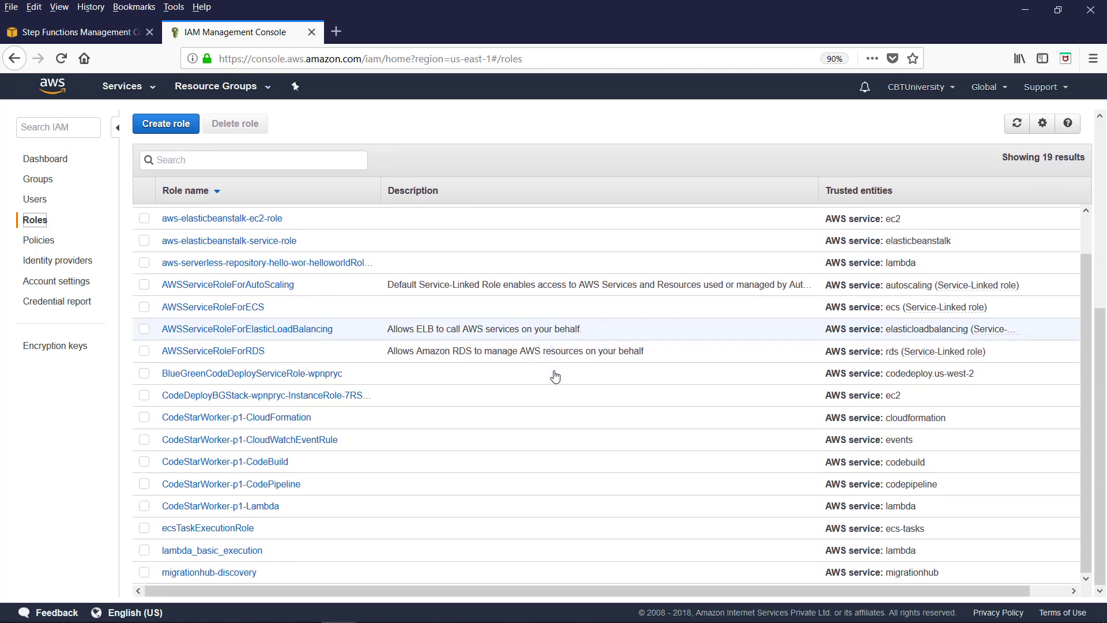
scroll(532, 364, up, 1)
scroll(527, 360, up, 5)
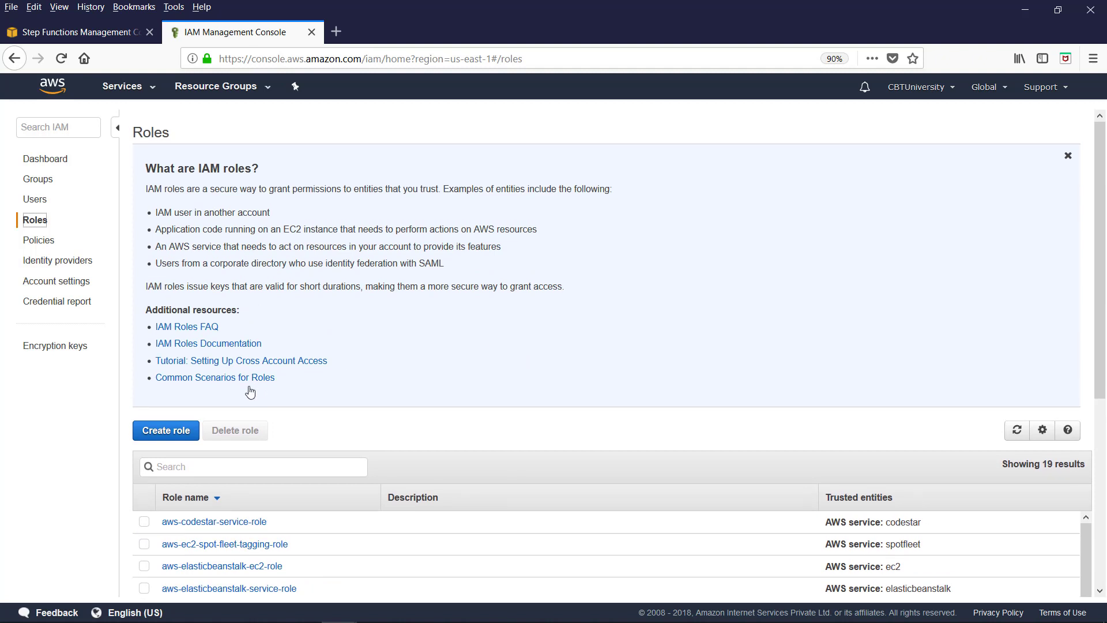
Begin a new IAM role for an AWS service and choose Step Functions as the service that will use it.
click(169, 438)
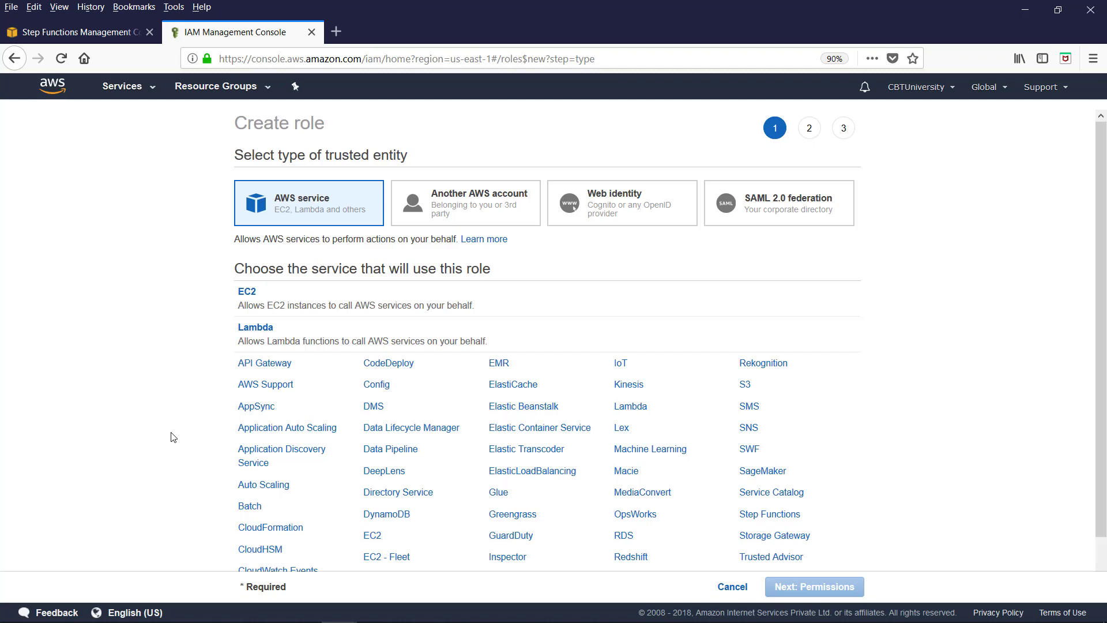
key(ctrl+0)
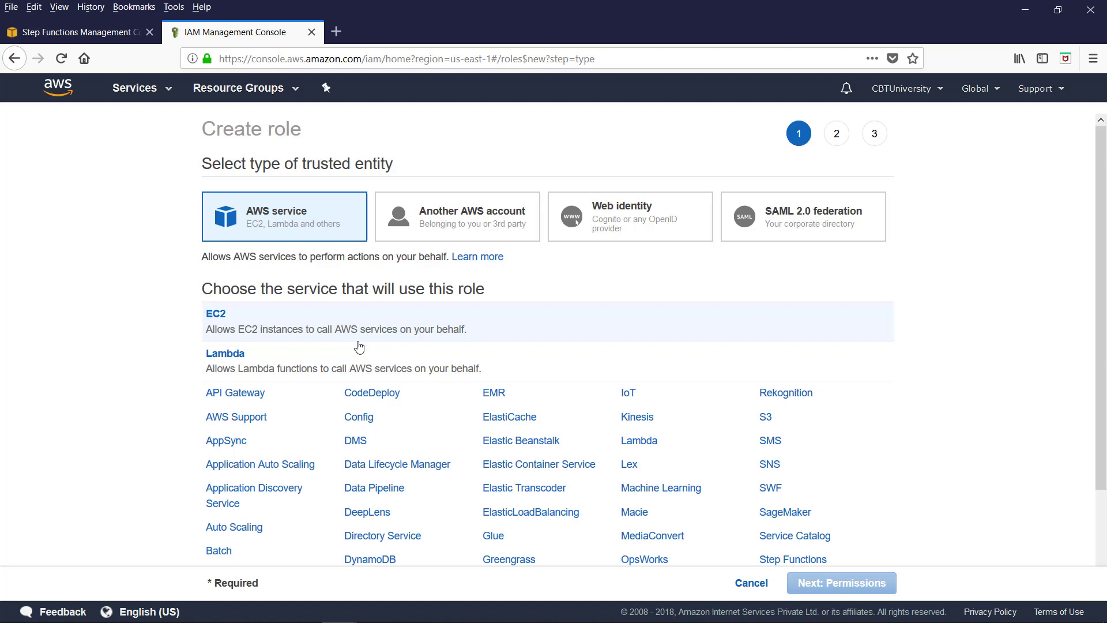
scroll(732, 388, down, 2)
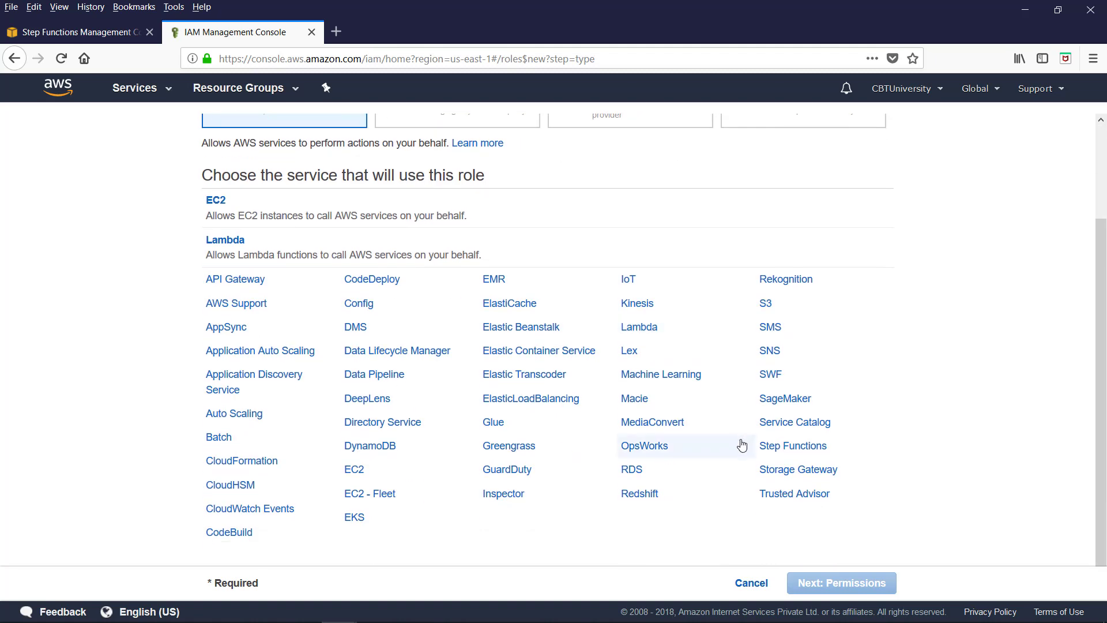
click(785, 451)
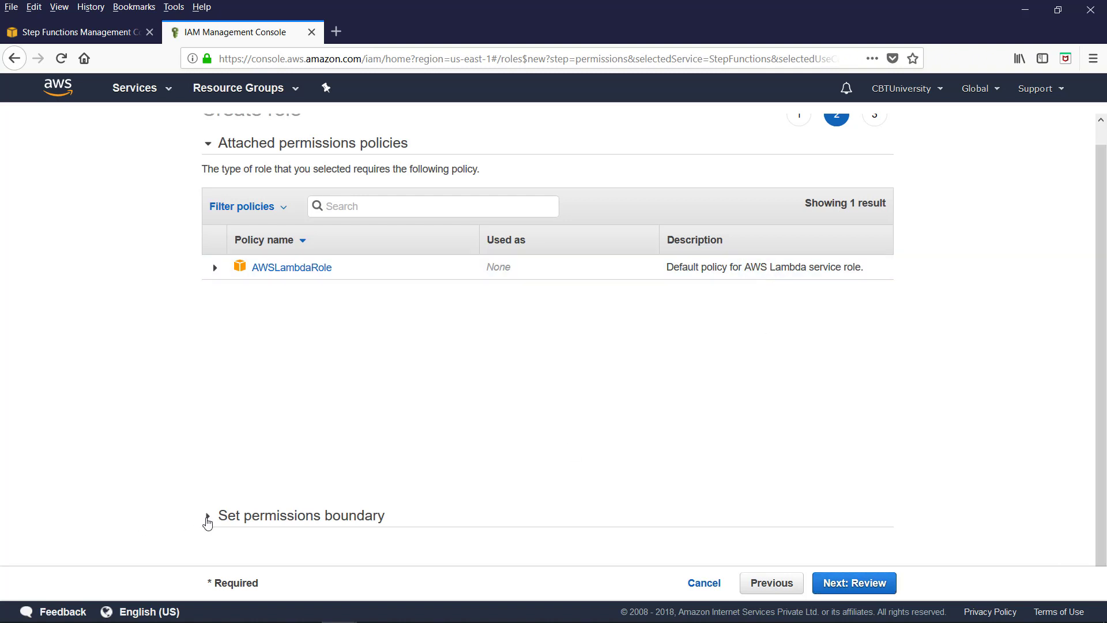
Keep the role without a permissions boundary, name it step_functions_basic_execution and create it.
click(205, 517)
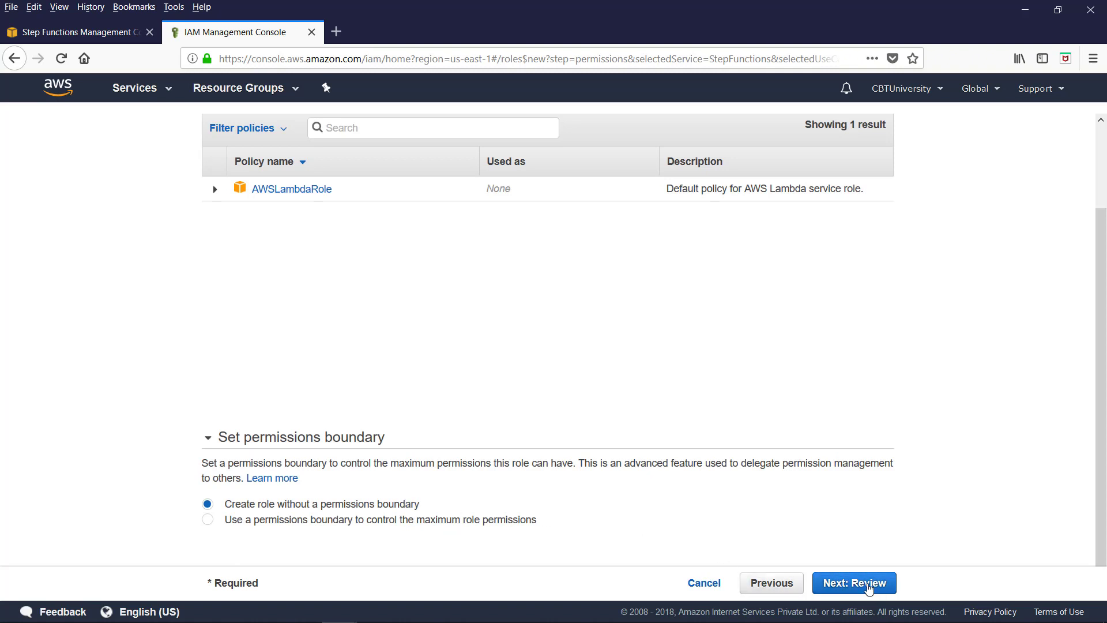
click(854, 582)
click(464, 225)
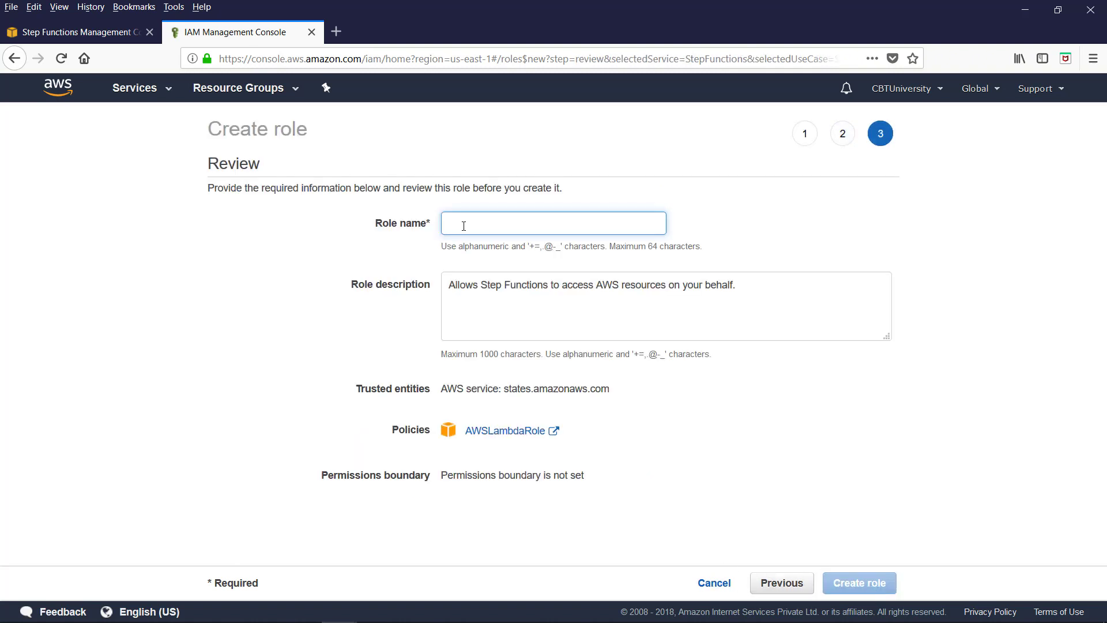
text(step_functions_basic_executio)
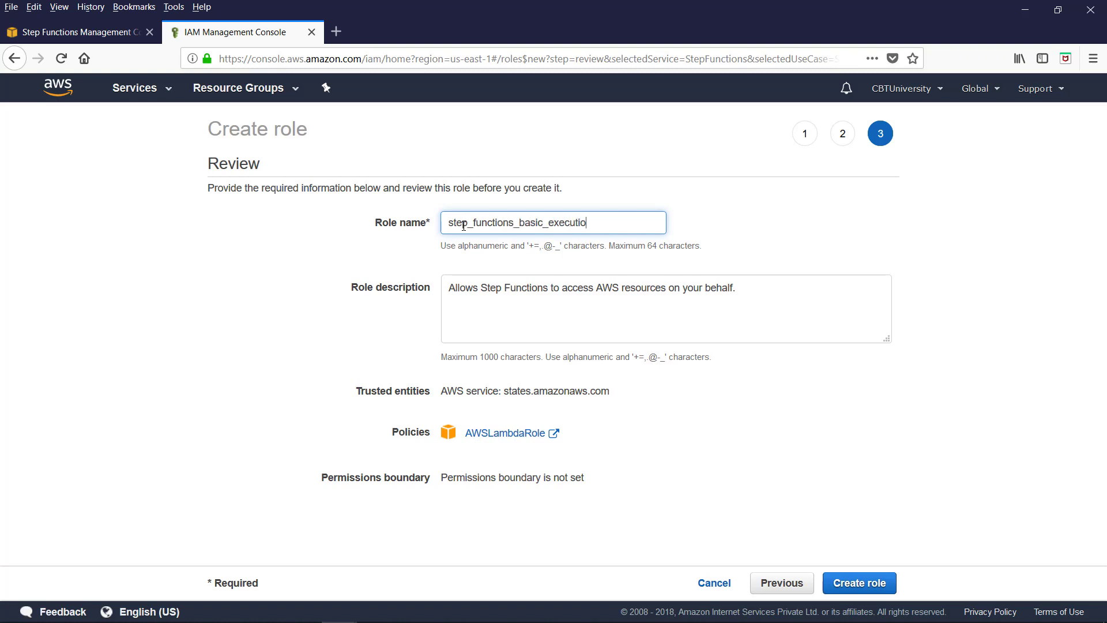
text(n)
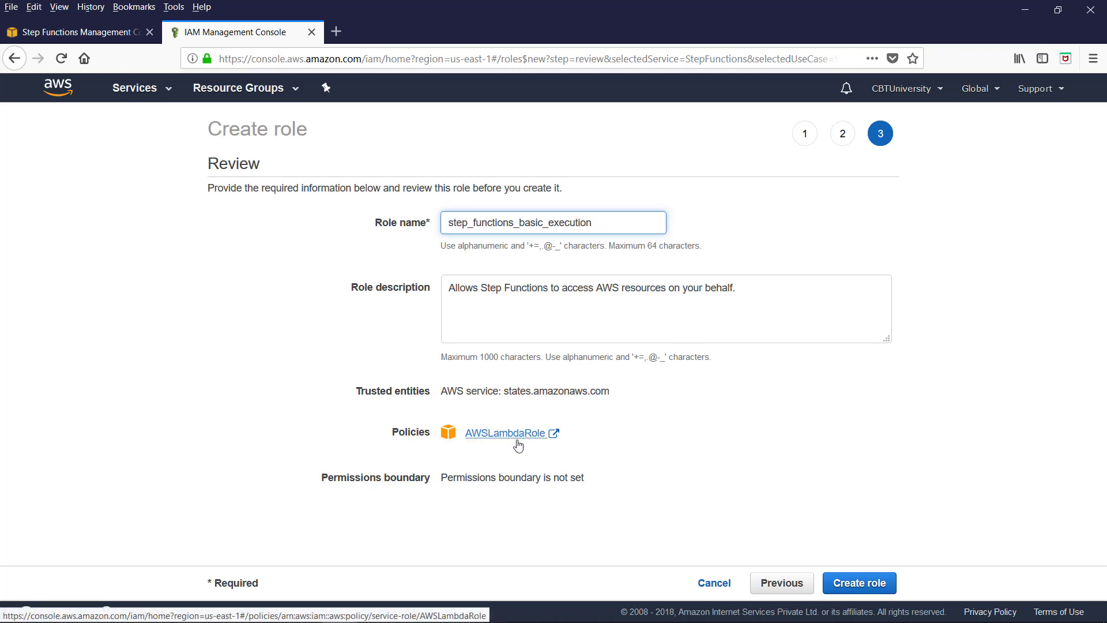
click(862, 583)
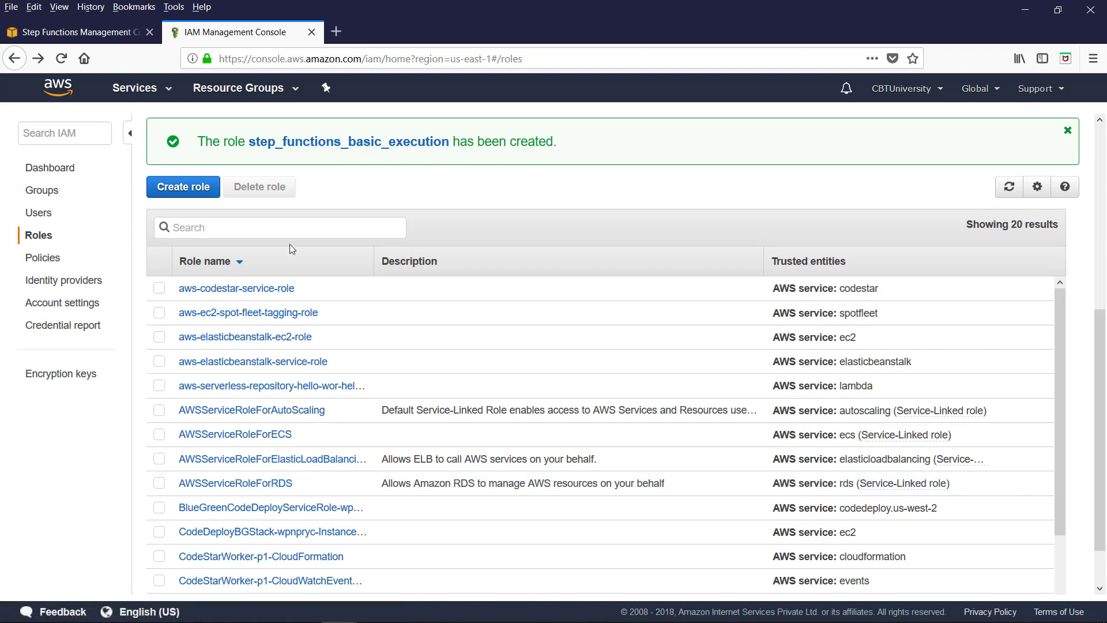
Filter the roles by "step" and bring up the summary of the step_functions_basic_execution role in IAM.
text(step)
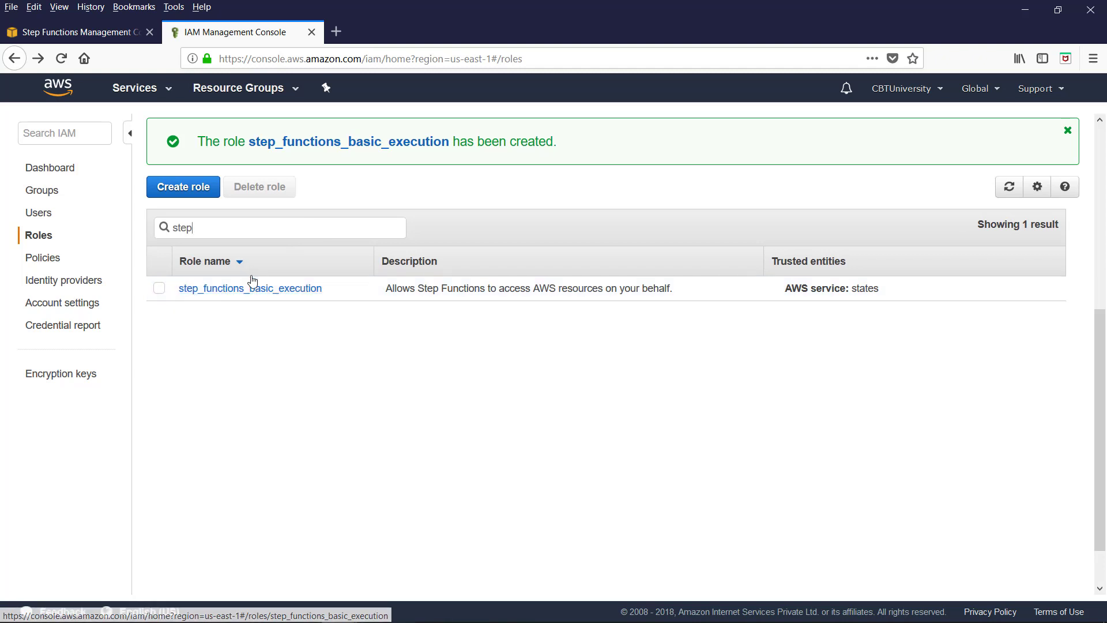
click(240, 290)
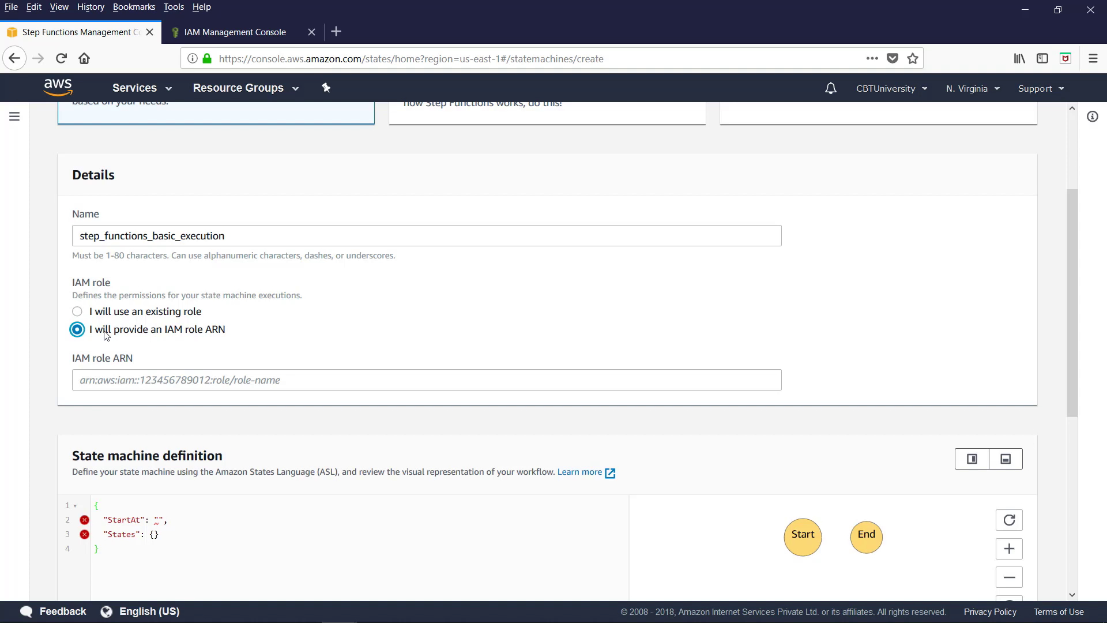
click(241, 32)
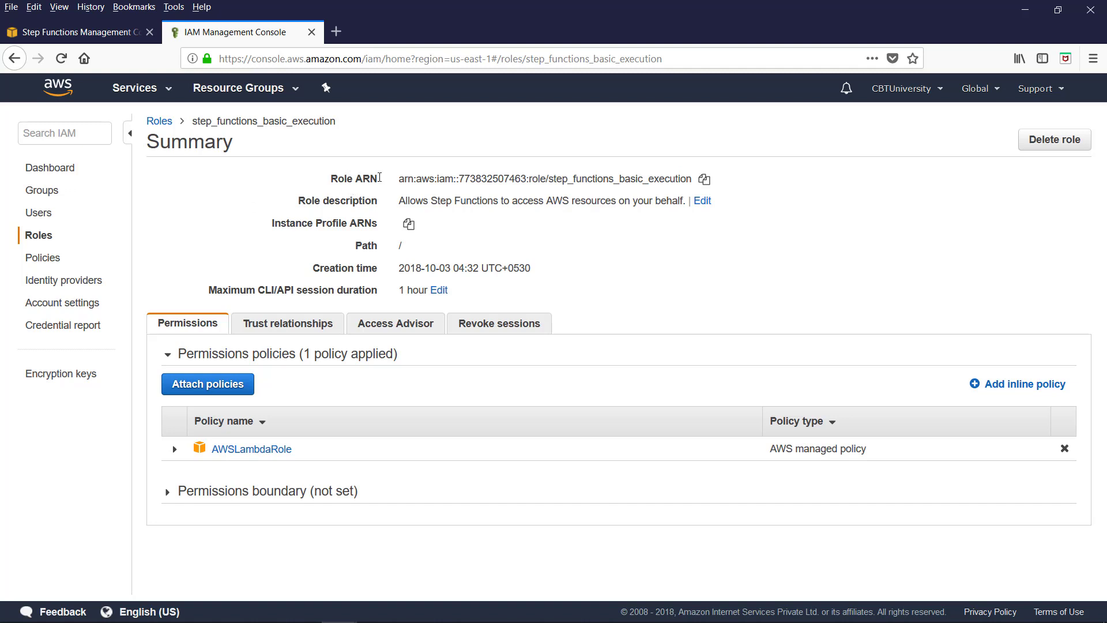
Copy the ARN of the step_functions_basic_execution role and paste it as the new state machine's IAM role ARN.
click(704, 182)
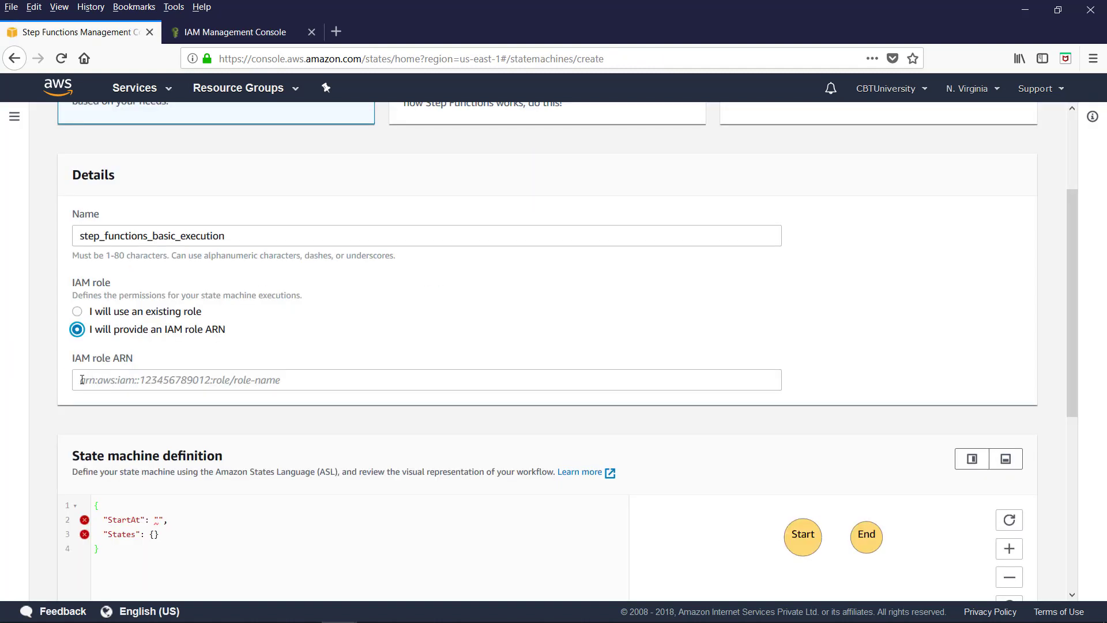
click(82, 380)
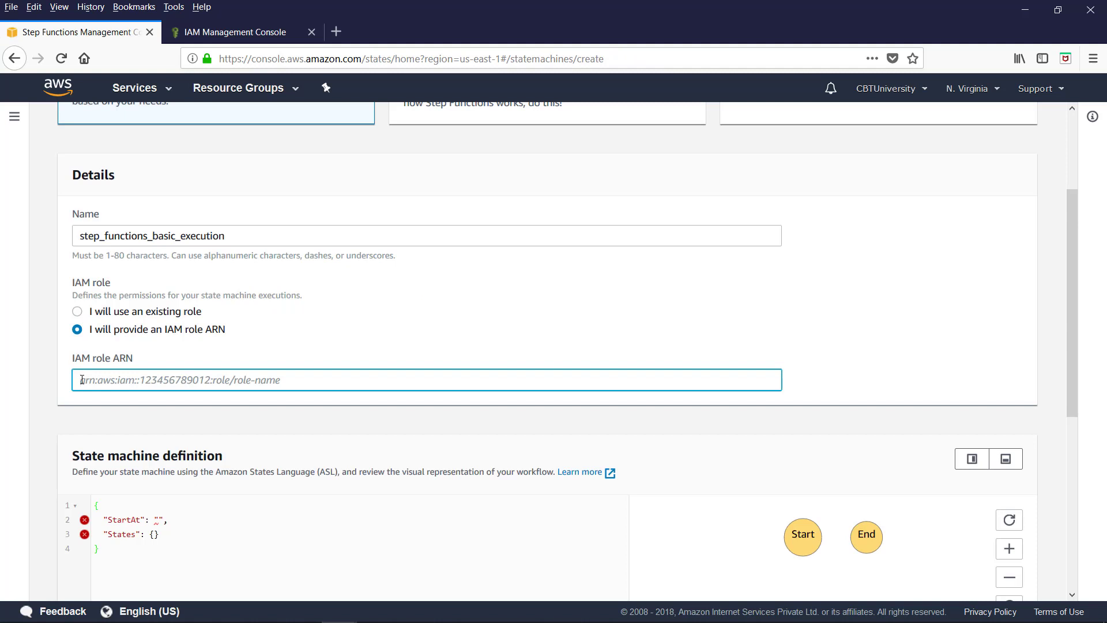
key(ctrl+v)
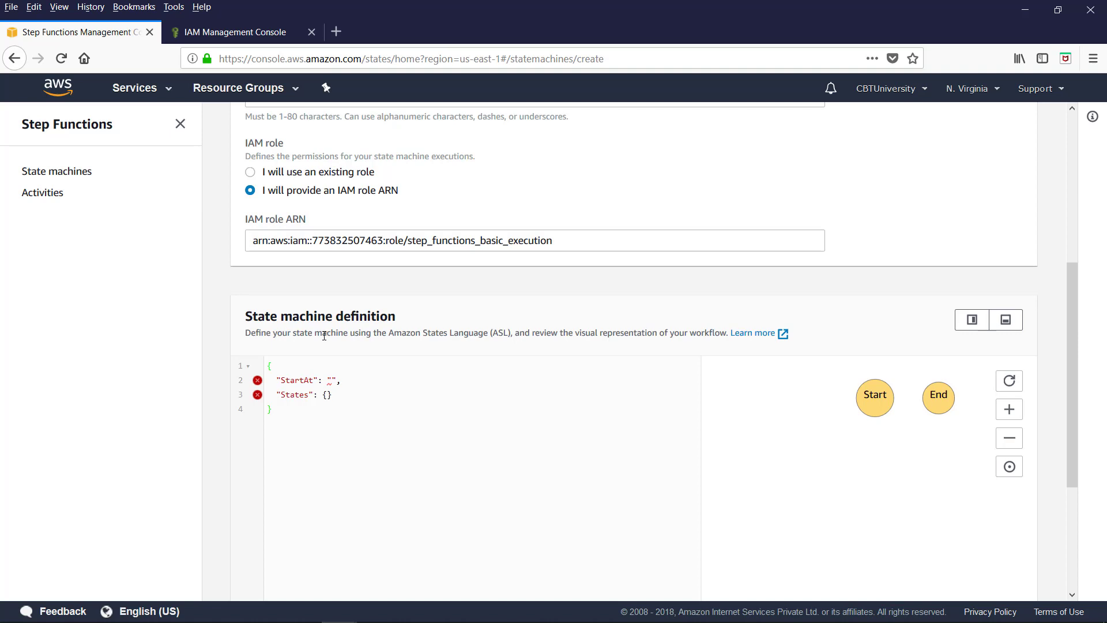
Replace the default state machine definition with the full contents of 1-ASL.txt from Notepad++.
key(alt+Tab)
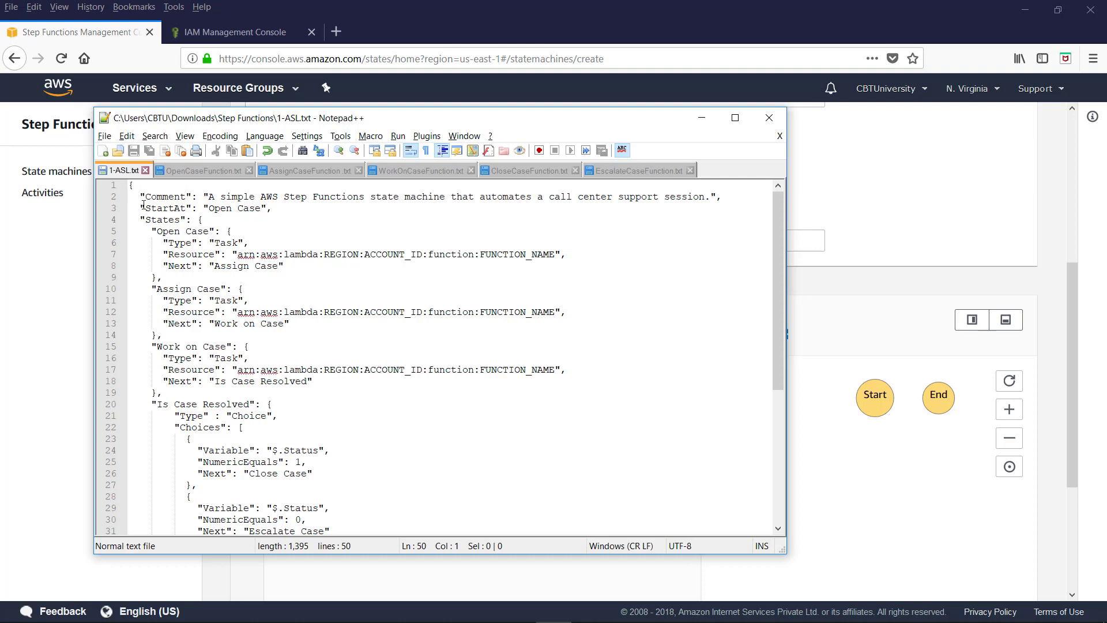
key(ctrl+a)
click(239, 231)
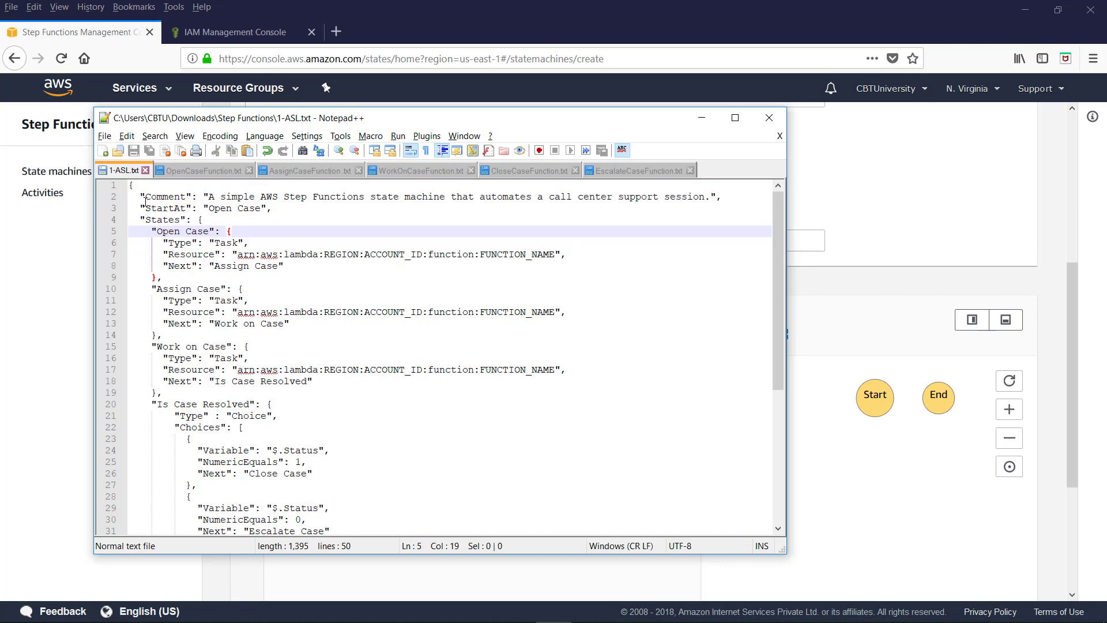
key(ctrl+a)
key(ctrl+c)
key(alt+Tab)
click(286, 416)
key(ctrl+a)
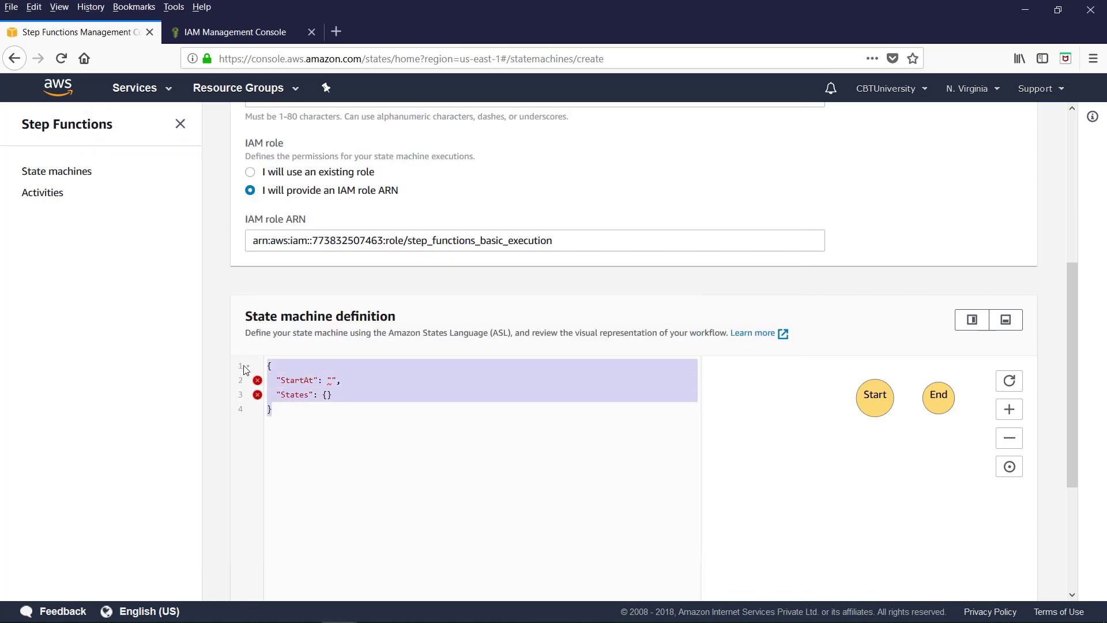
key(BackSpace)
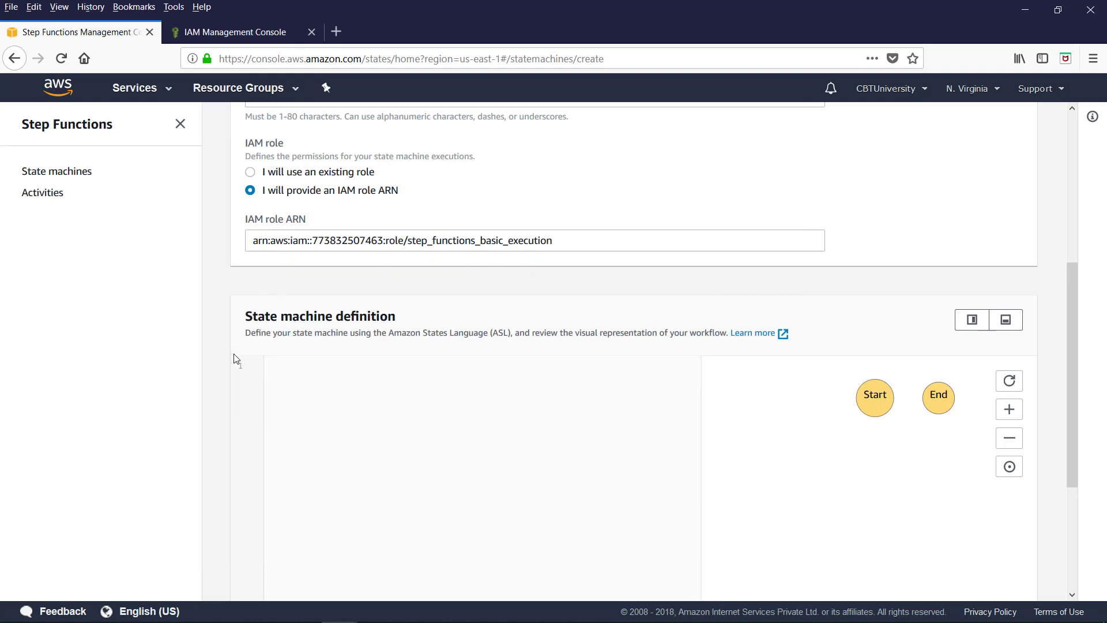
key(ctrl+v)
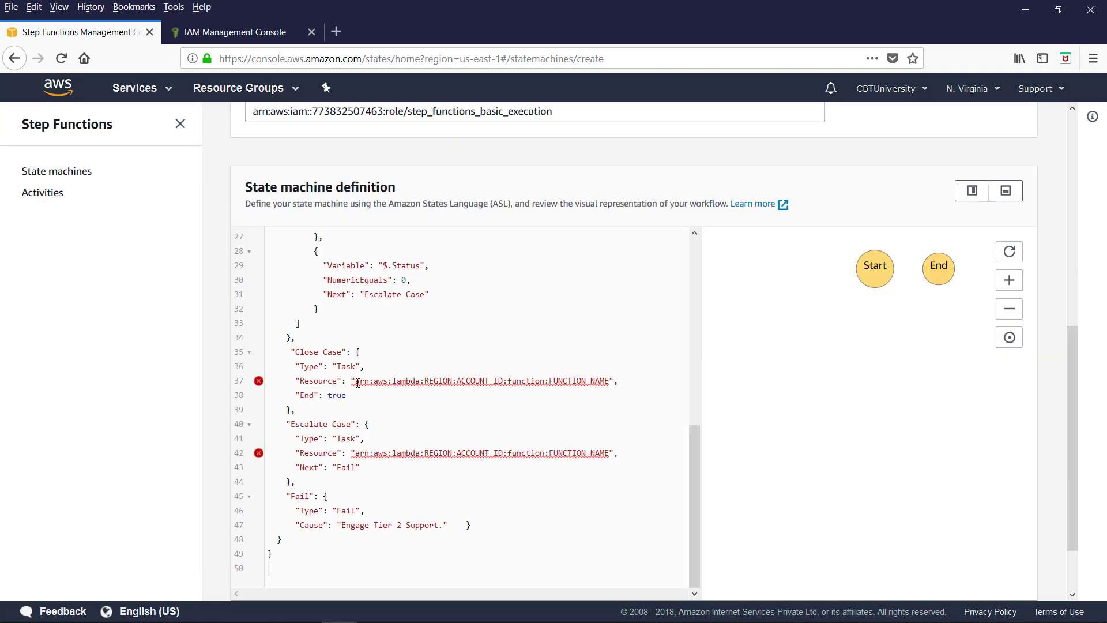
Review the pasted definition, refresh the workflow graph and create the state machine.
scroll(388, 413, up, 2)
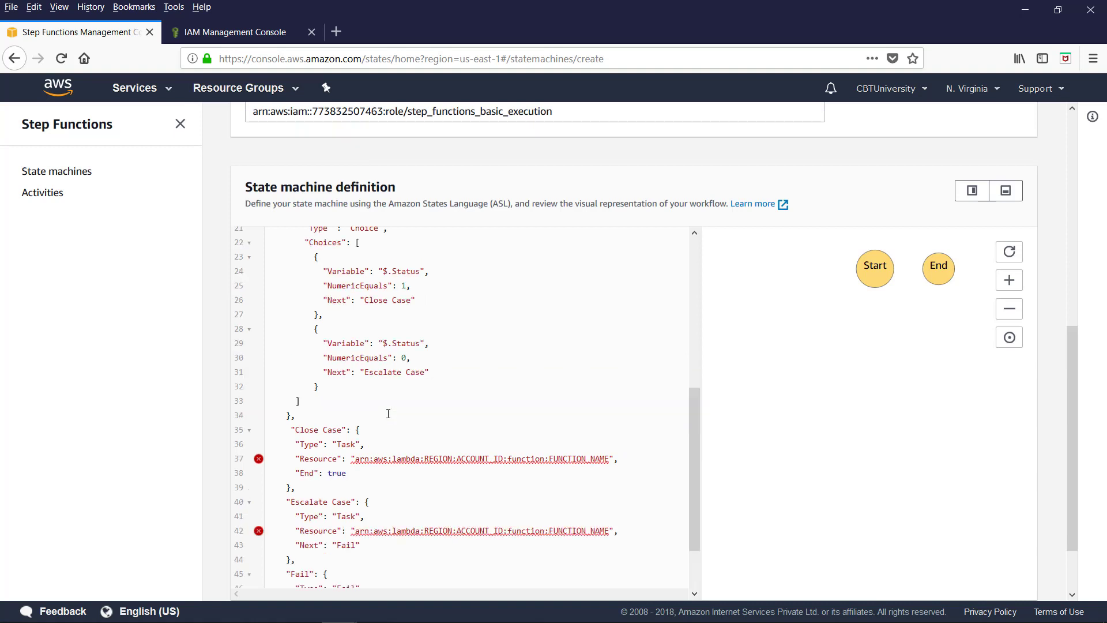
scroll(388, 413, up, 7)
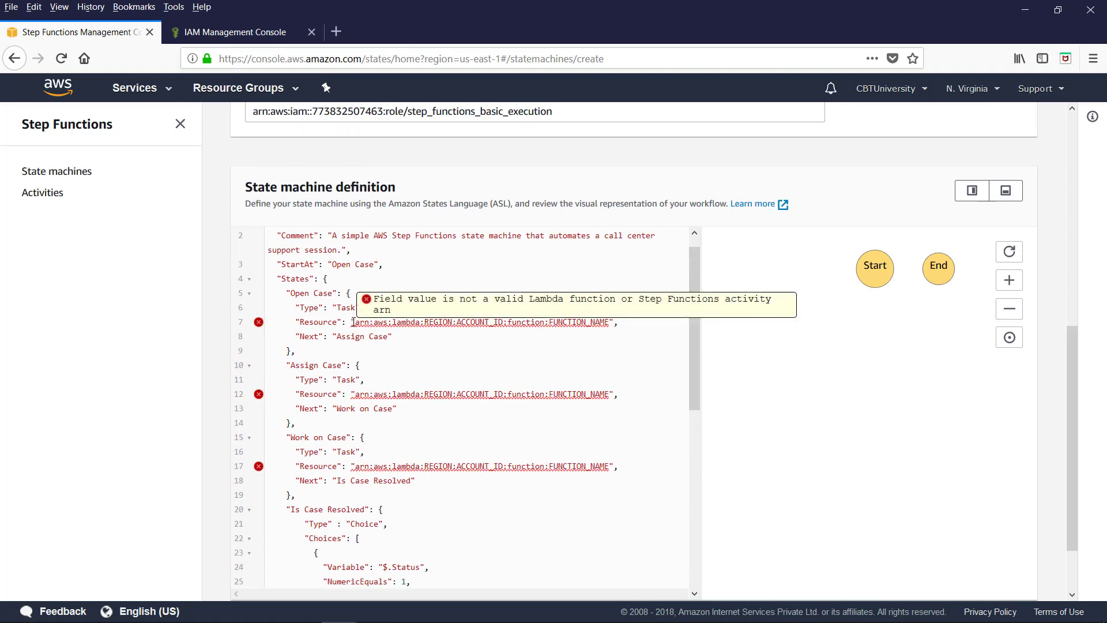
scroll(352, 322, up, 3)
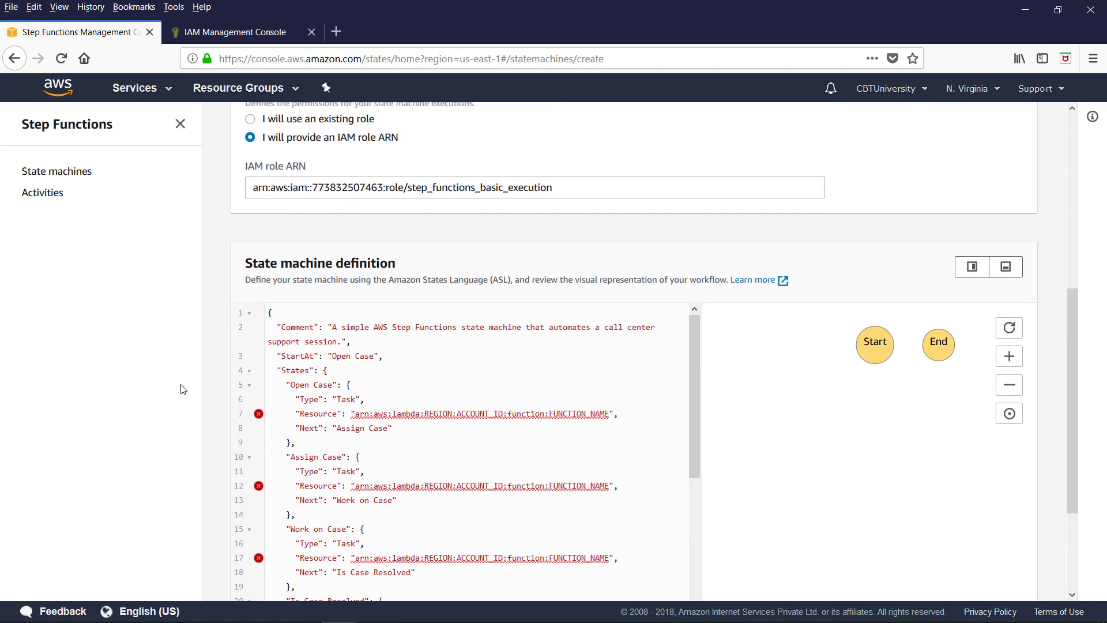
scroll(1011, 213, down, 2)
click(1010, 210)
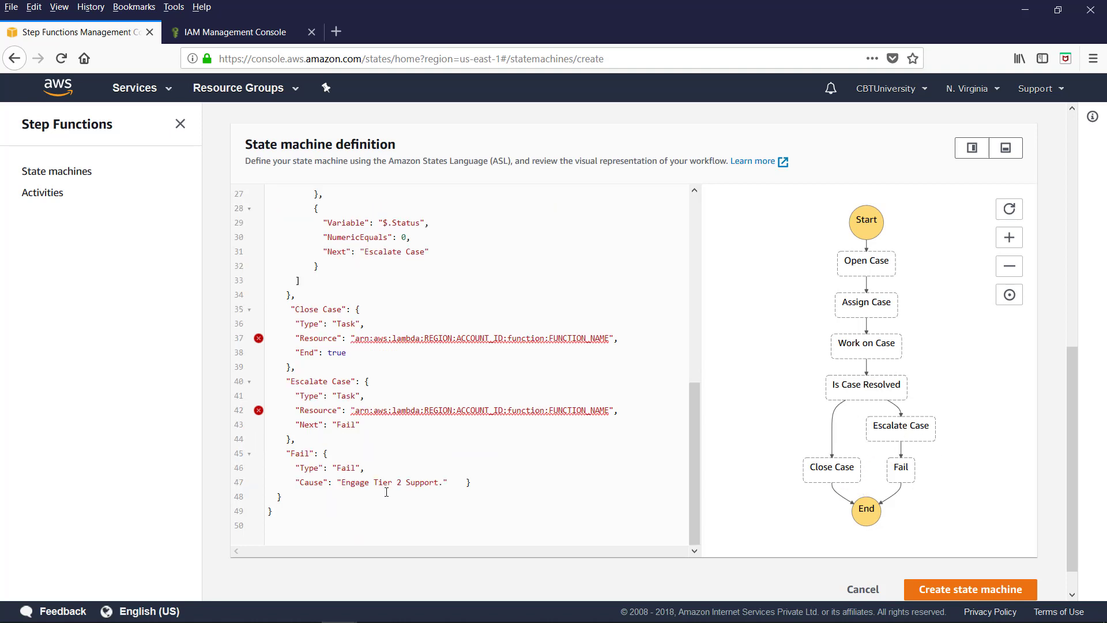
scroll(807, 531, down, 1)
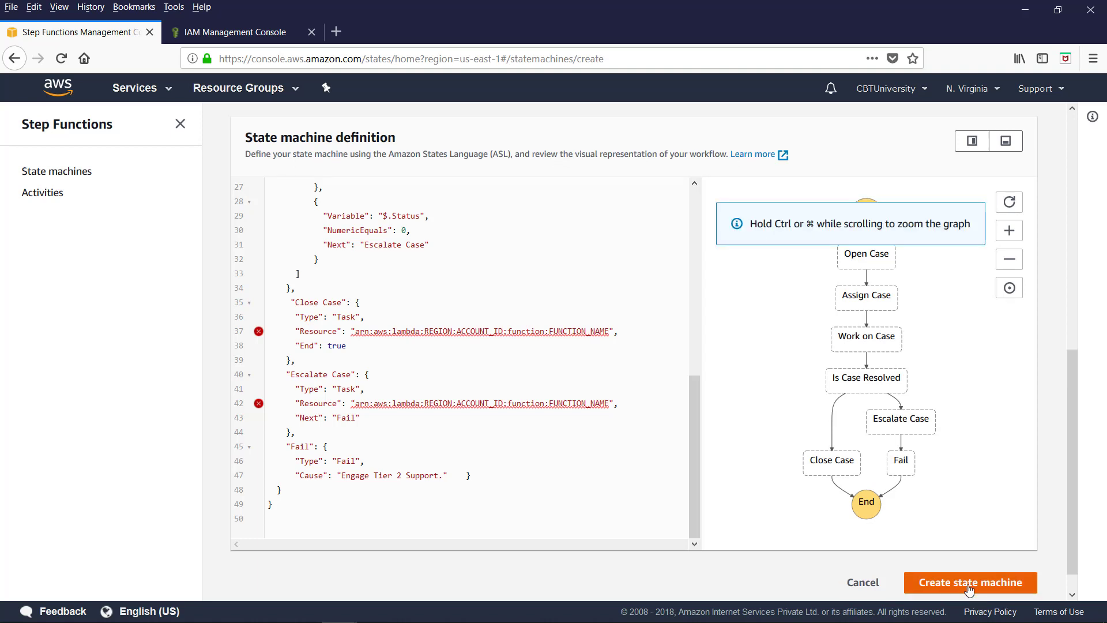
click(969, 587)
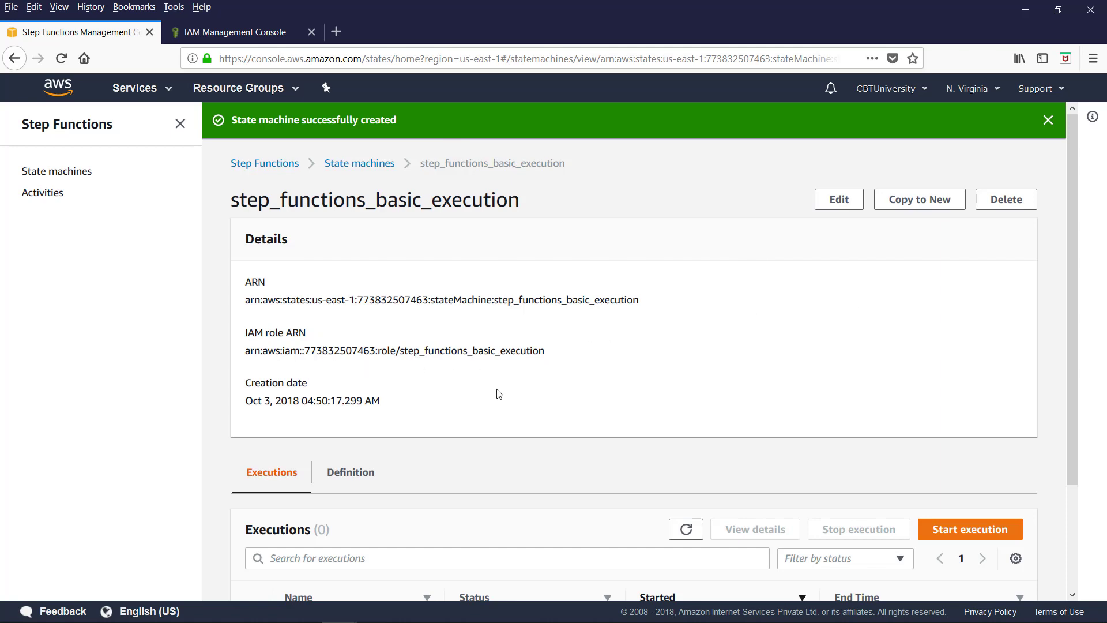
Open the Lambda service from another AWS console page and begin creating a function authored from scratch.
scroll(492, 408, down, 3)
key(alt+Tab)
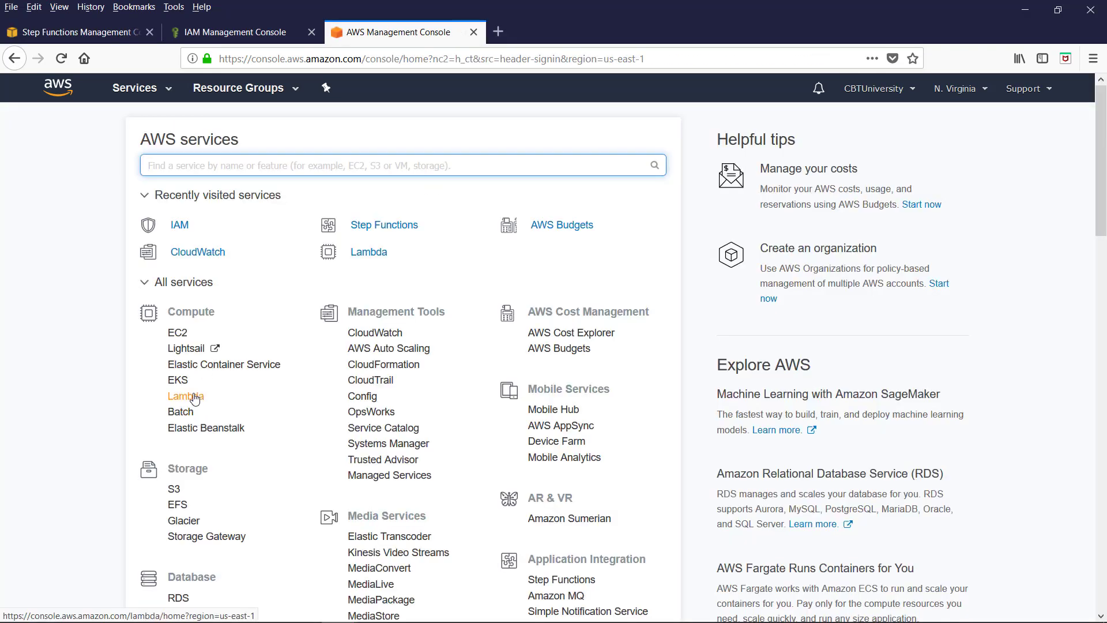
click(193, 397)
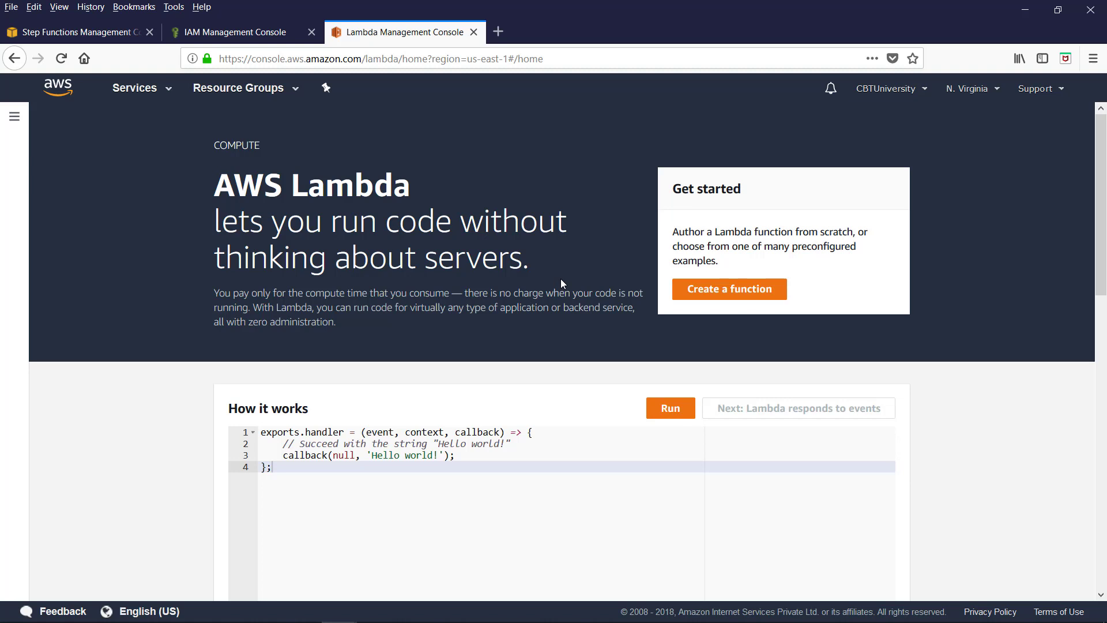
click(736, 294)
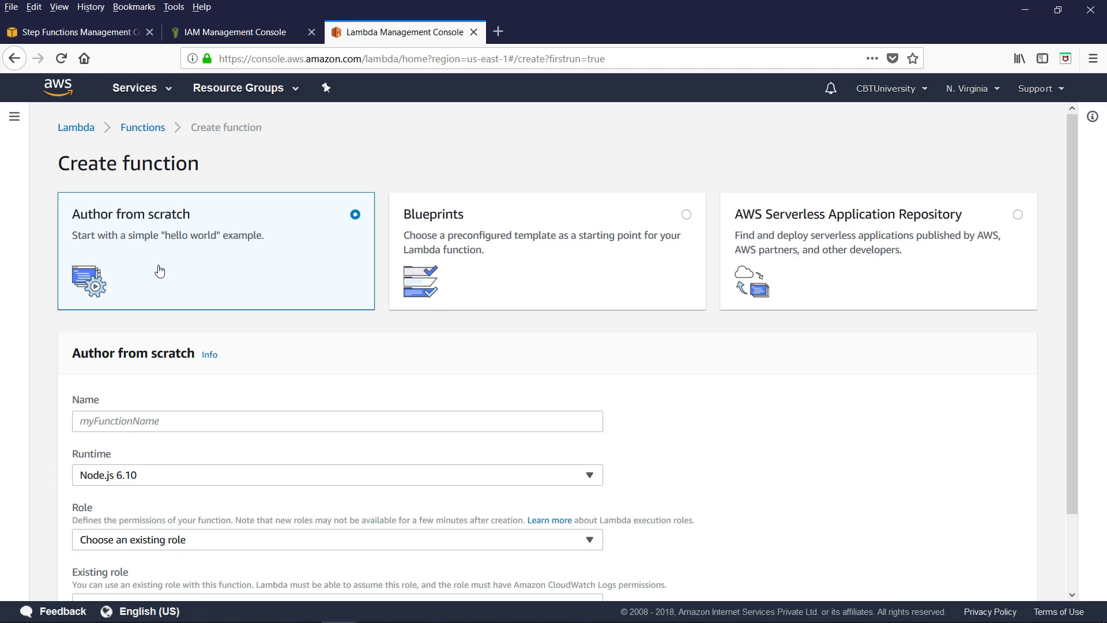
scroll(187, 362, down, 2)
scroll(187, 361, down, 1)
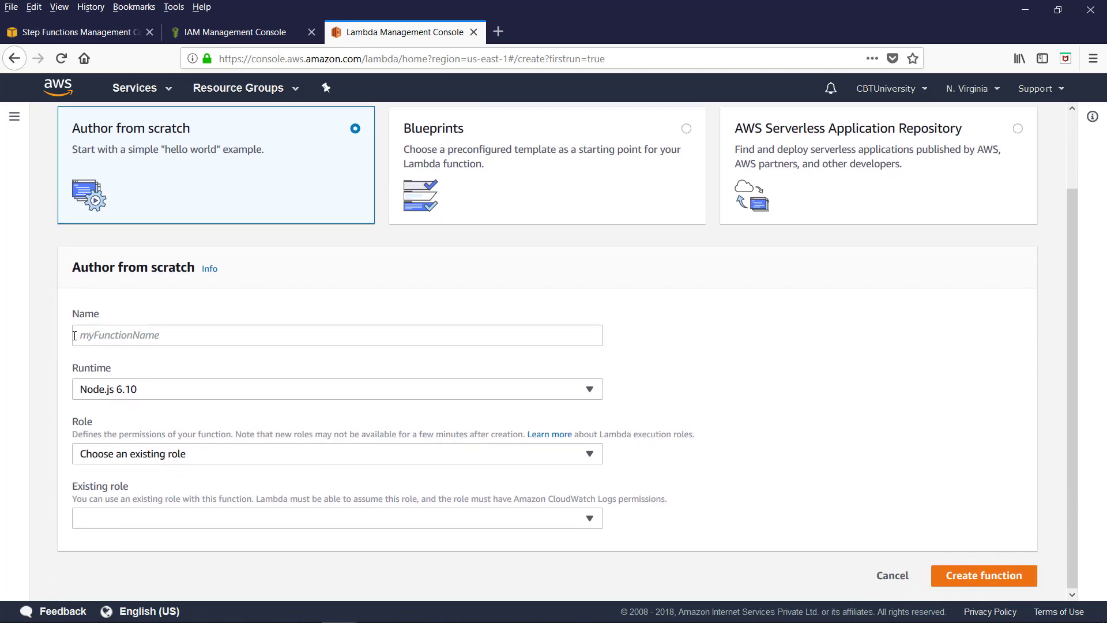
Name the new function OpenCaseFunction, copying the name from AWS Lambda functions.txt in Notepad++.
key(alt+Tab)
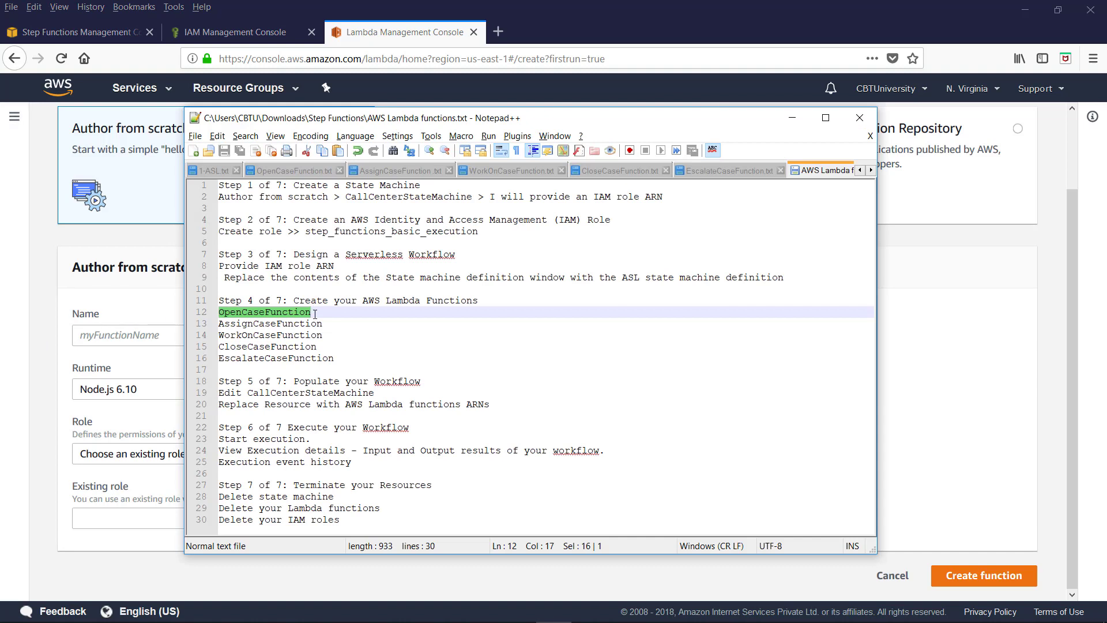
drag(340, 358, 314, 313)
key(alt+Tab)
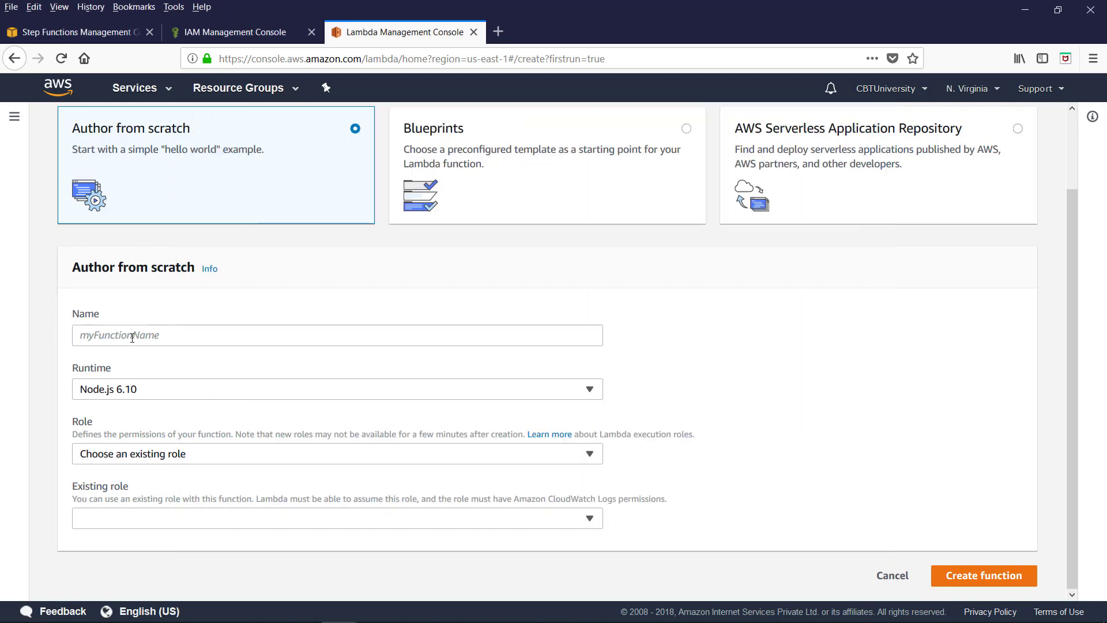
click(91, 337)
key(ctrl+v)
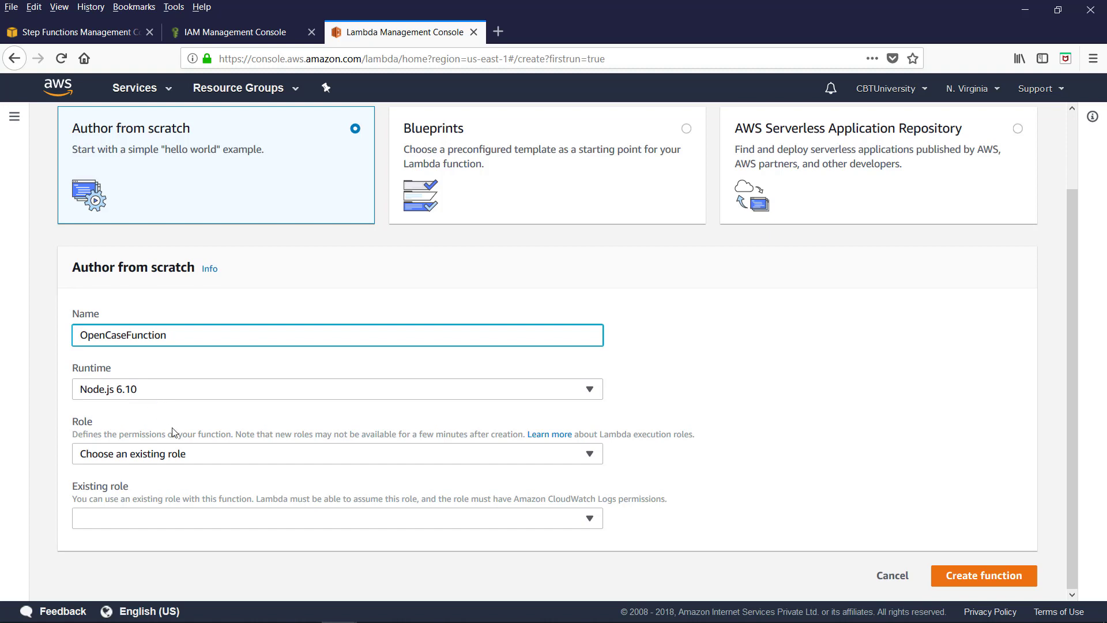
Use the custom role option to assign the lambda_basic_execution role, allow the access and create the function.
click(204, 451)
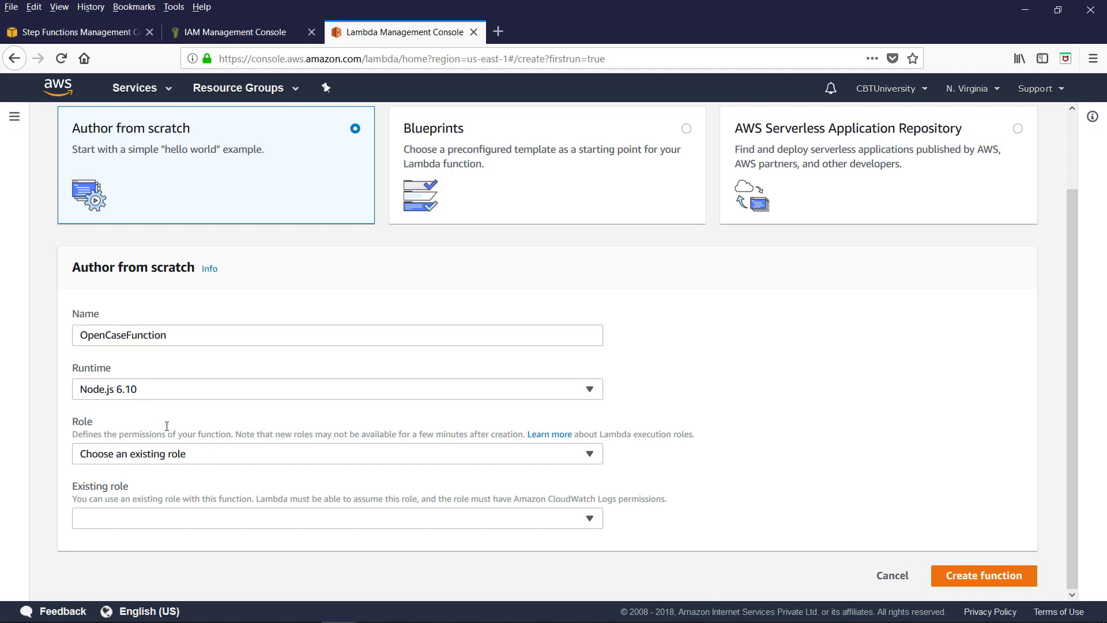
click(207, 457)
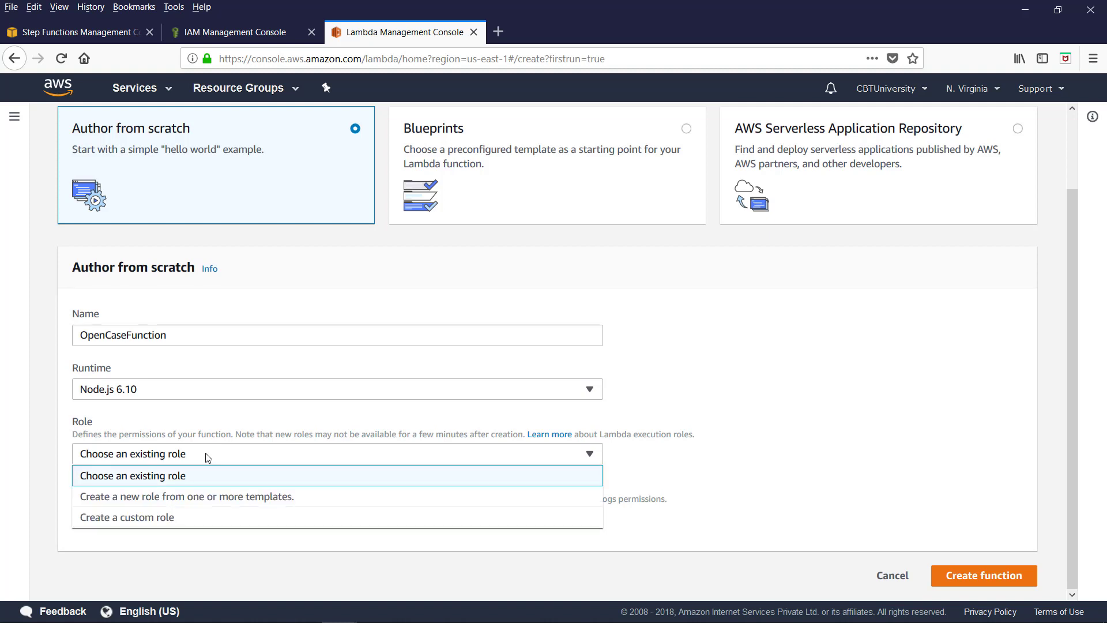
click(149, 518)
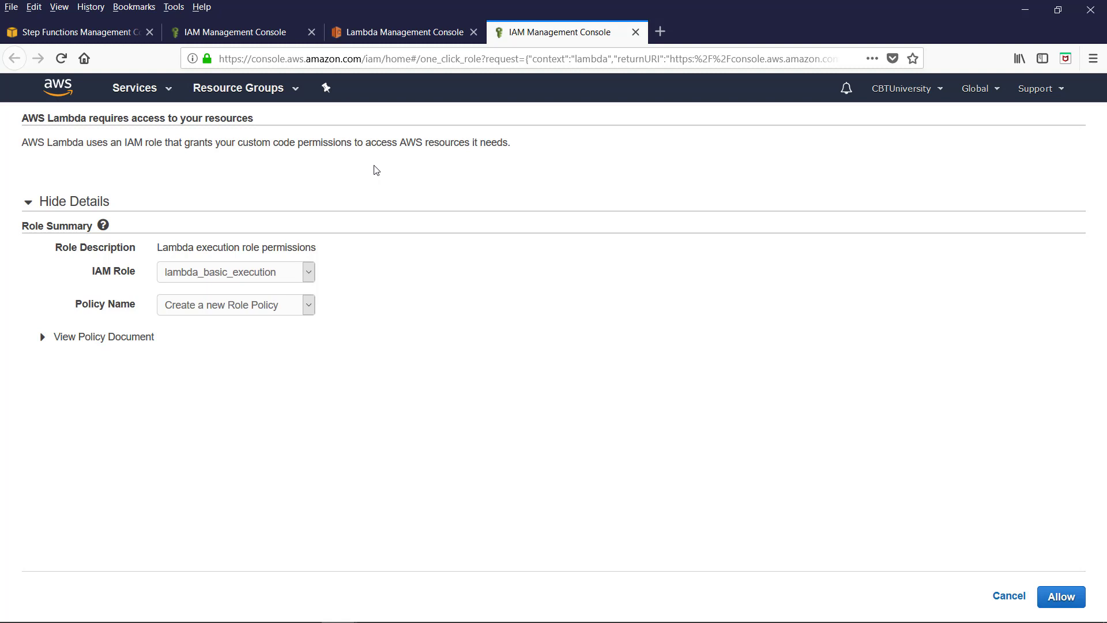
click(309, 274)
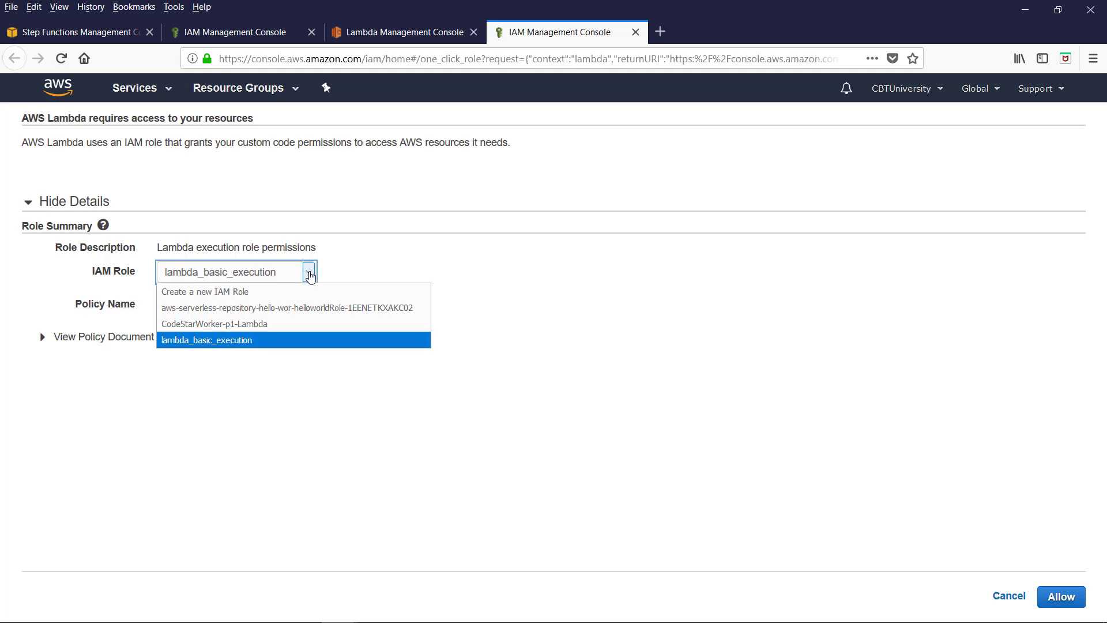
click(310, 275)
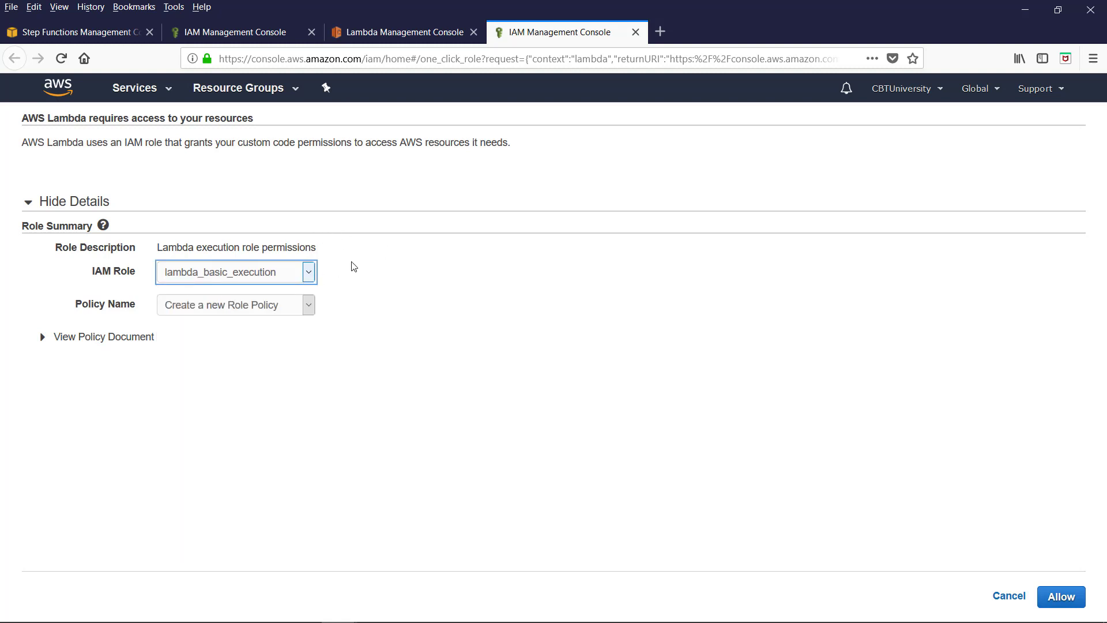
click(1063, 601)
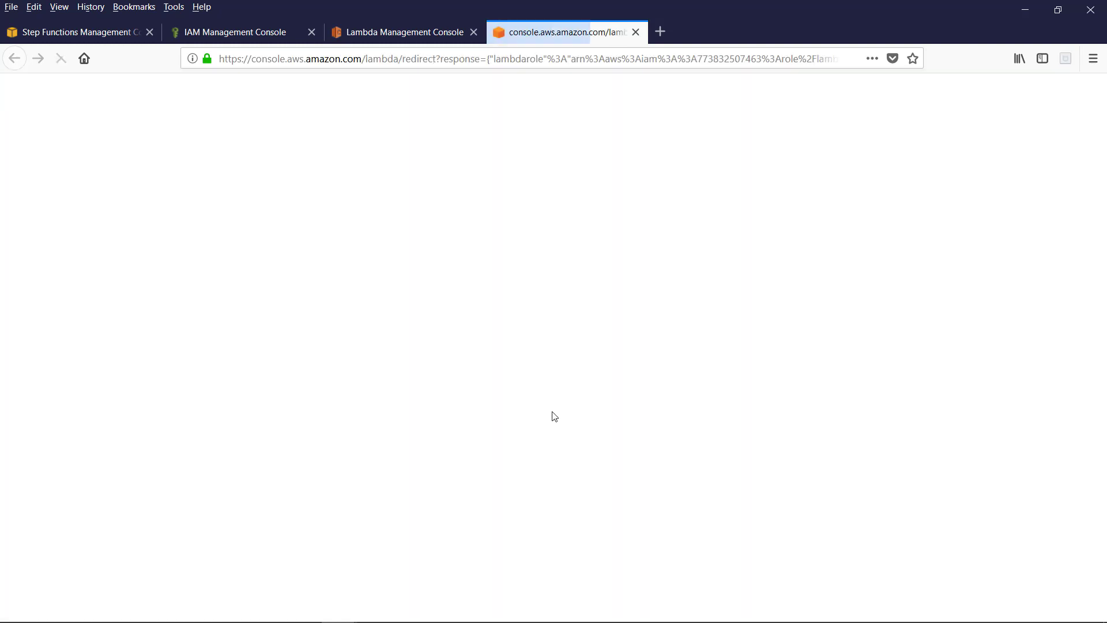
scroll(521, 413, down, 2)
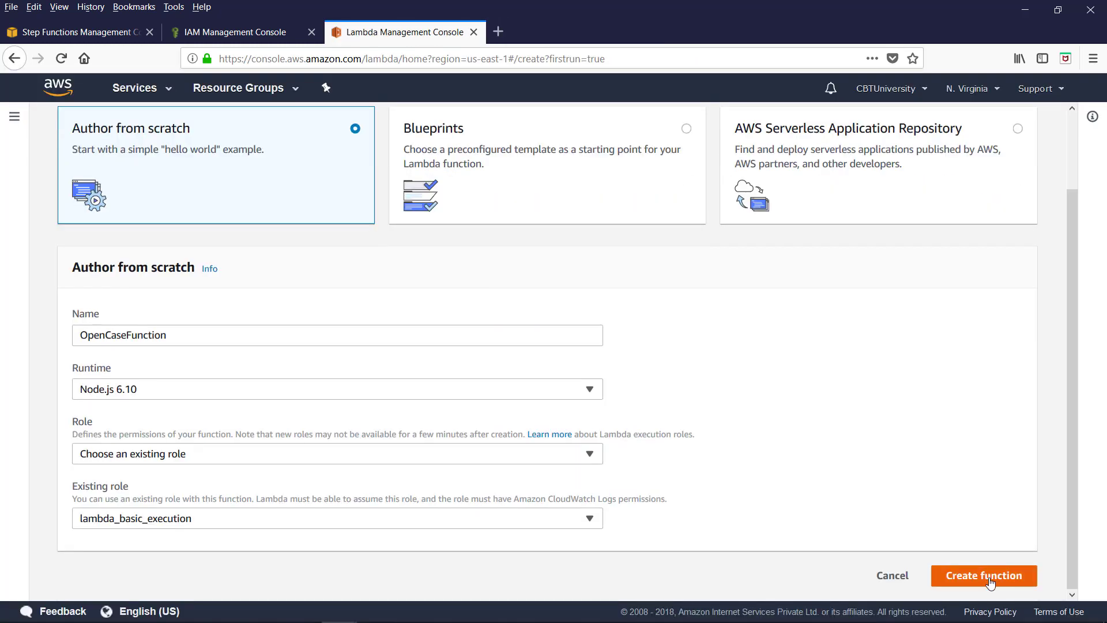
click(990, 577)
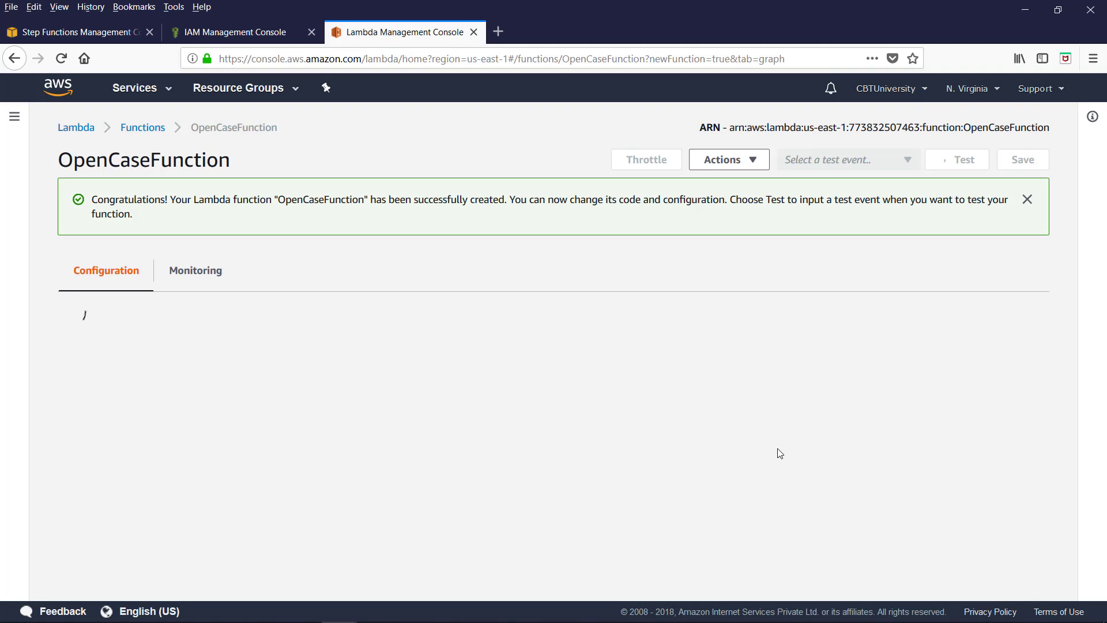
Replace the default code in index.js with the support case opening code copied from the OpenCaseFunction text file in Notepad++.
scroll(597, 263, down, 4)
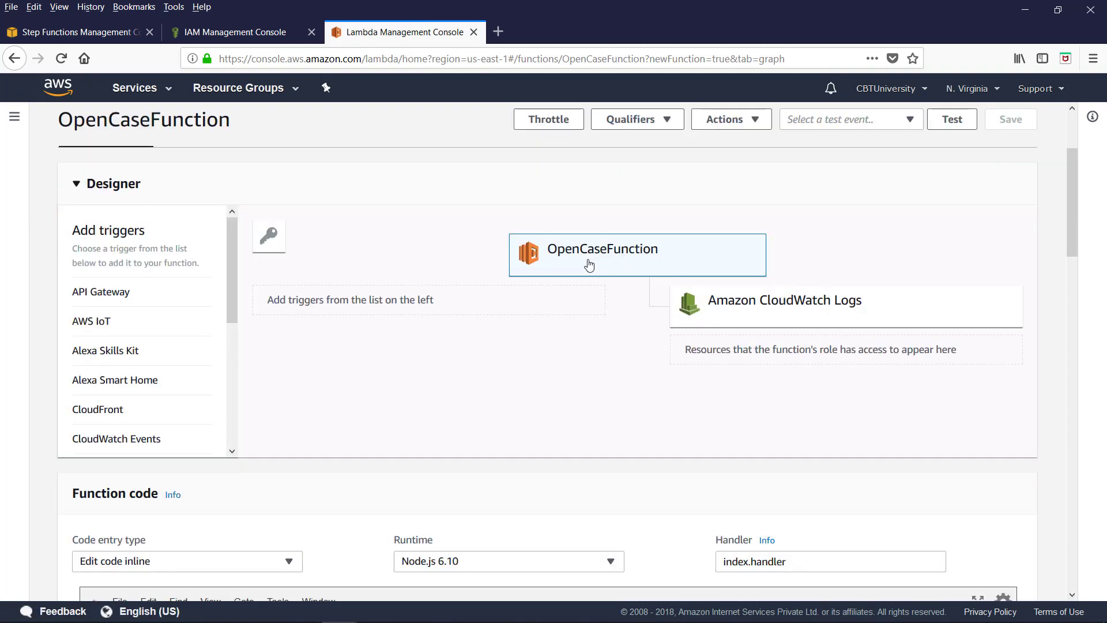
scroll(593, 188, down, 2)
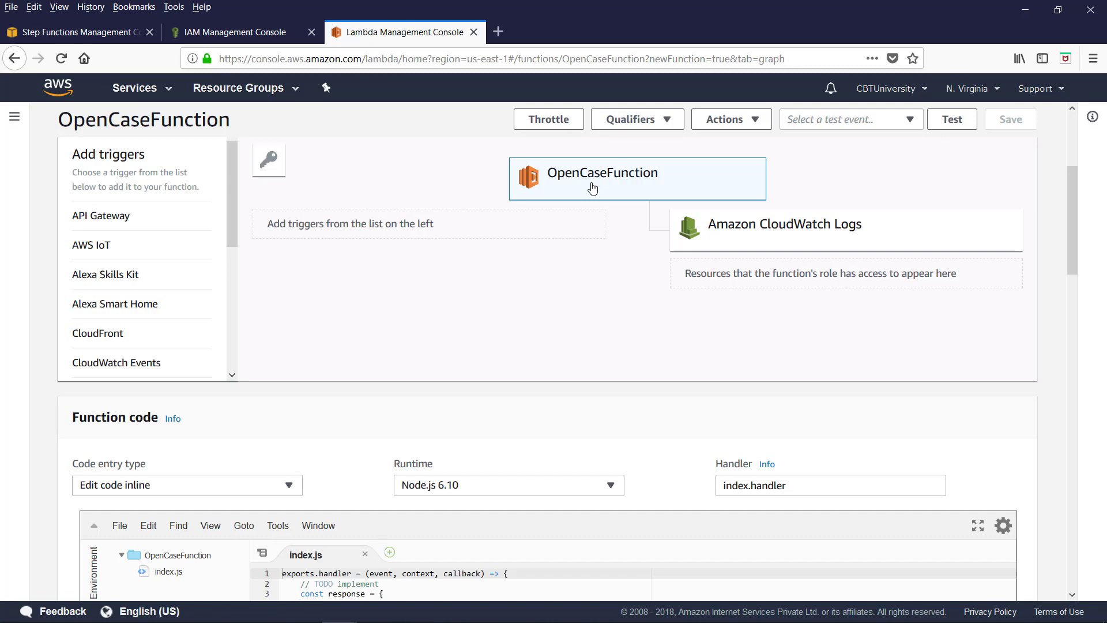
scroll(555, 379, down, 5)
key(ctrl+a)
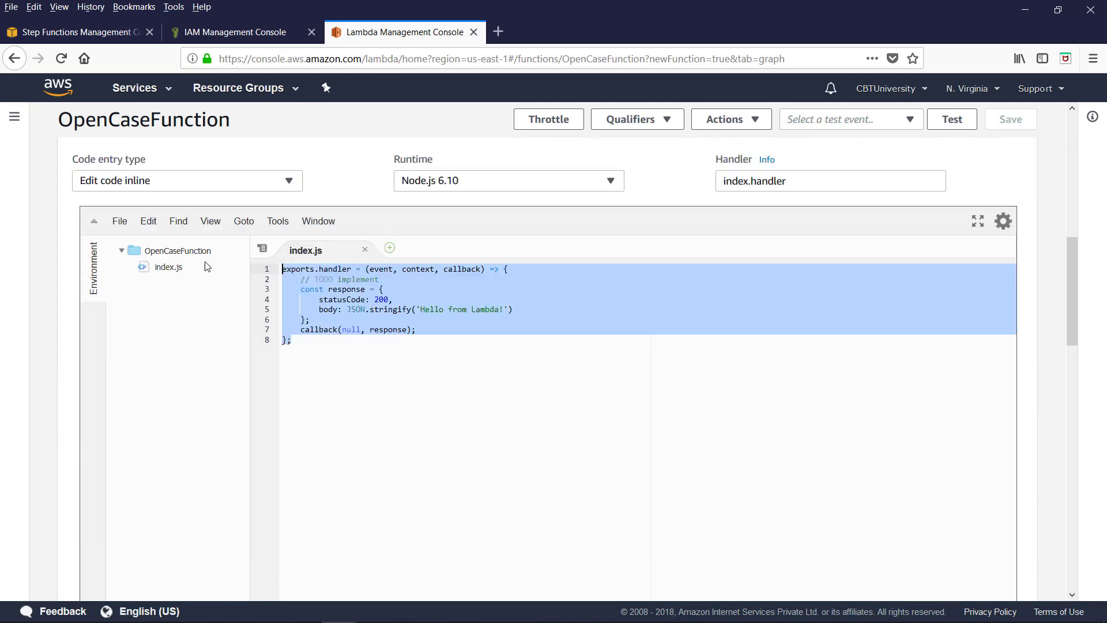
key(Delete)
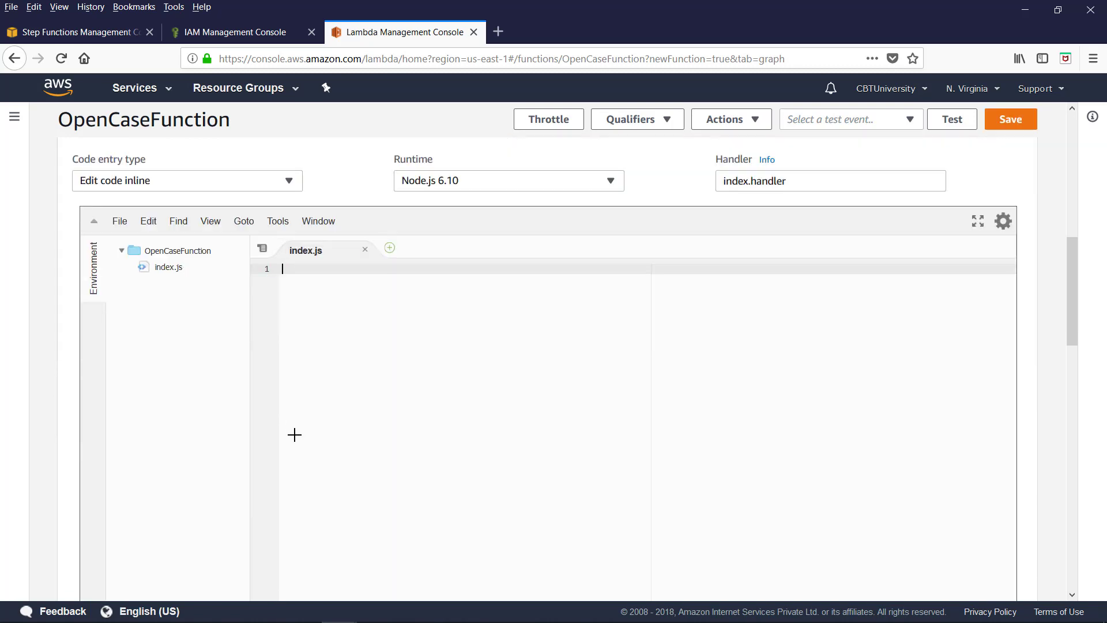
key(alt+Tab)
drag(233, 278, 180, 170)
key(ctrl+c)
click(146, 314)
key(ctrl+v)
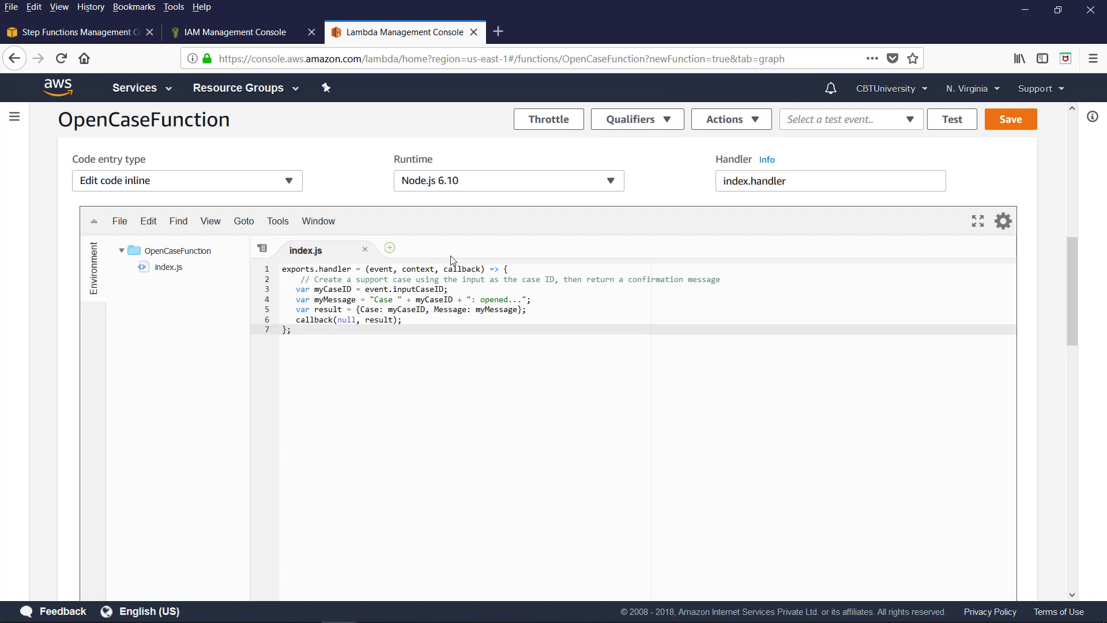
scroll(718, 207, up, 6)
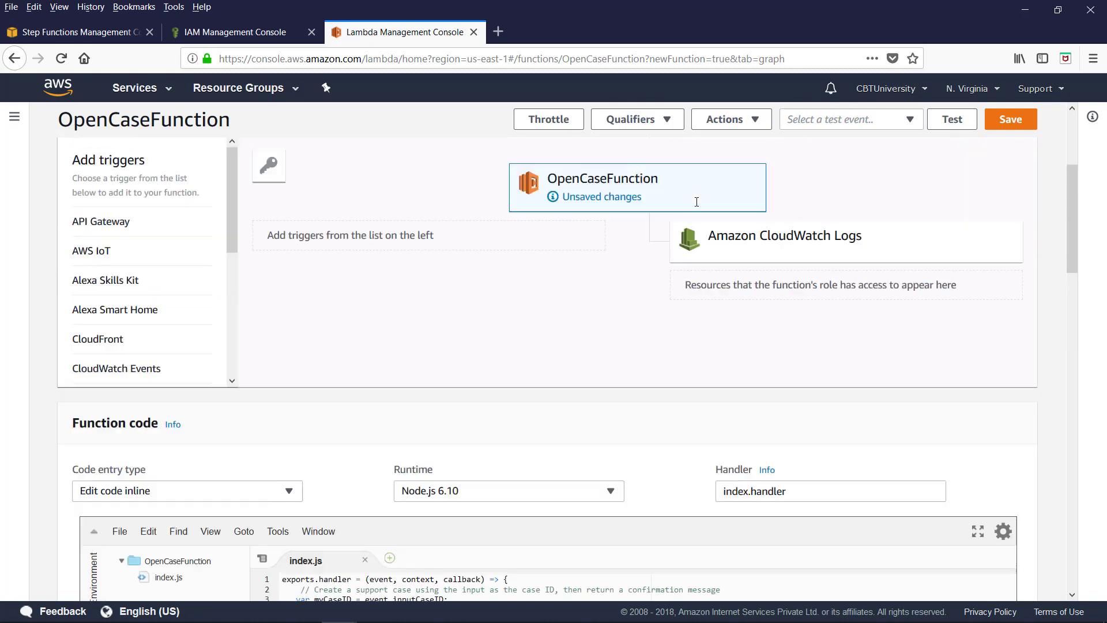
Save OpenCaseFunction and return to the list of Lambda functions.
click(1010, 122)
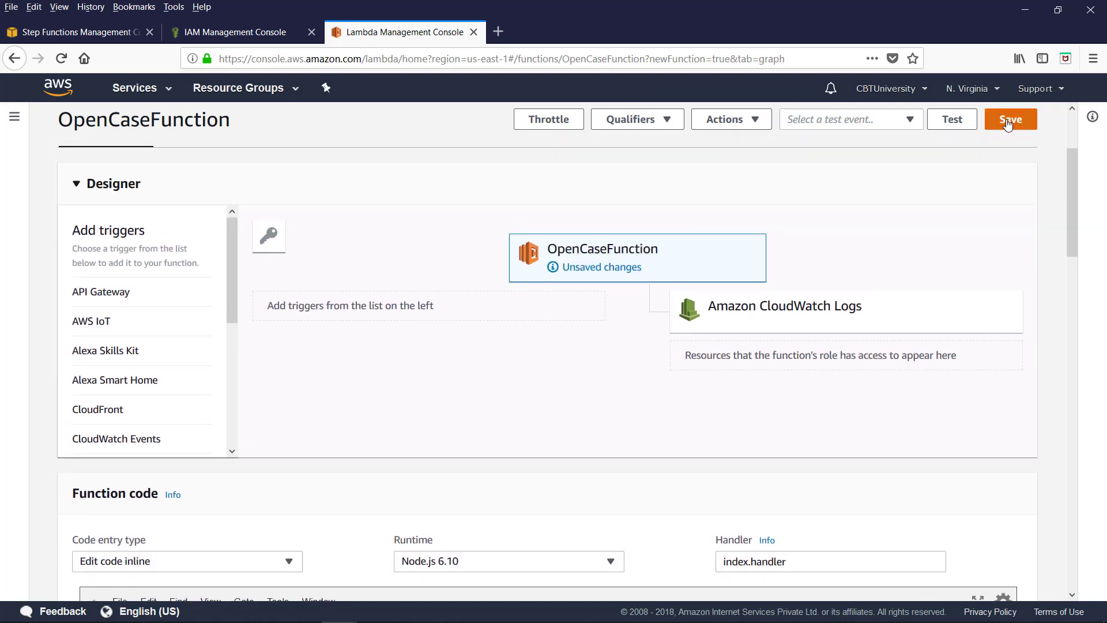
scroll(538, 311, up, 3)
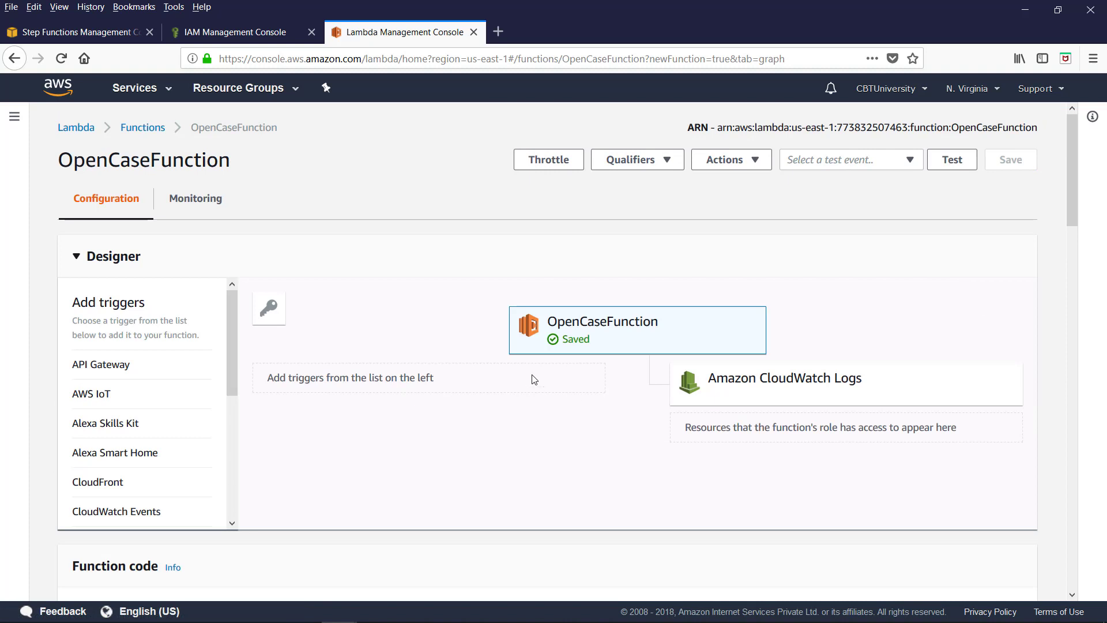
click(153, 132)
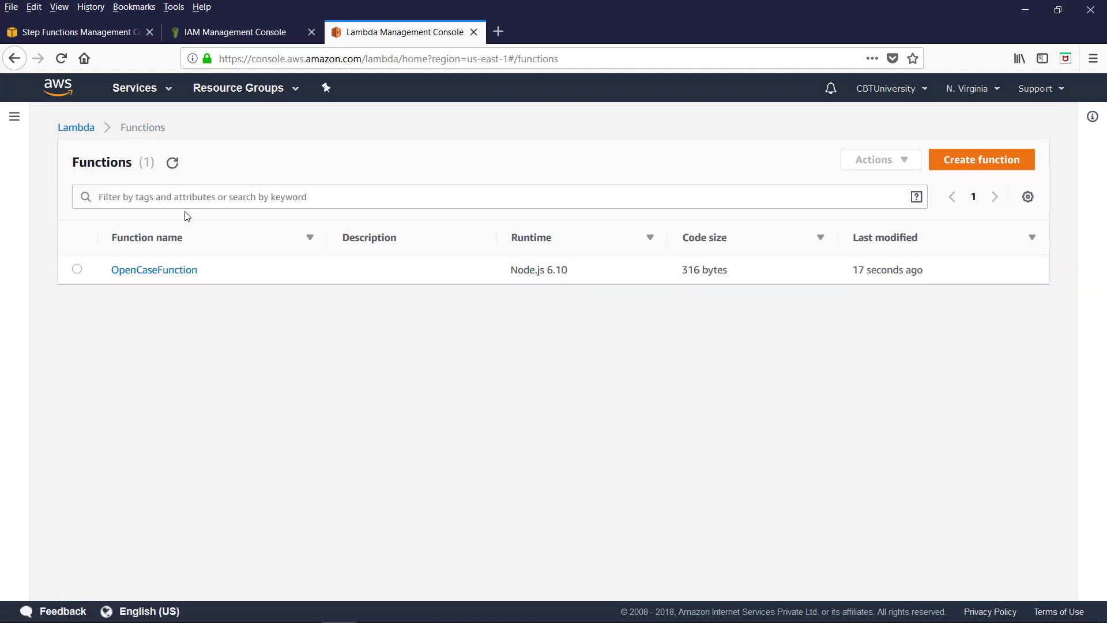
Begin another function authored from scratch and name it AssignCaseFunction, copying the name from AWS Lambda functions.txt in Notepad++.
key(alt+Tab)
drag(221, 325, 324, 324)
key(ctrl+c)
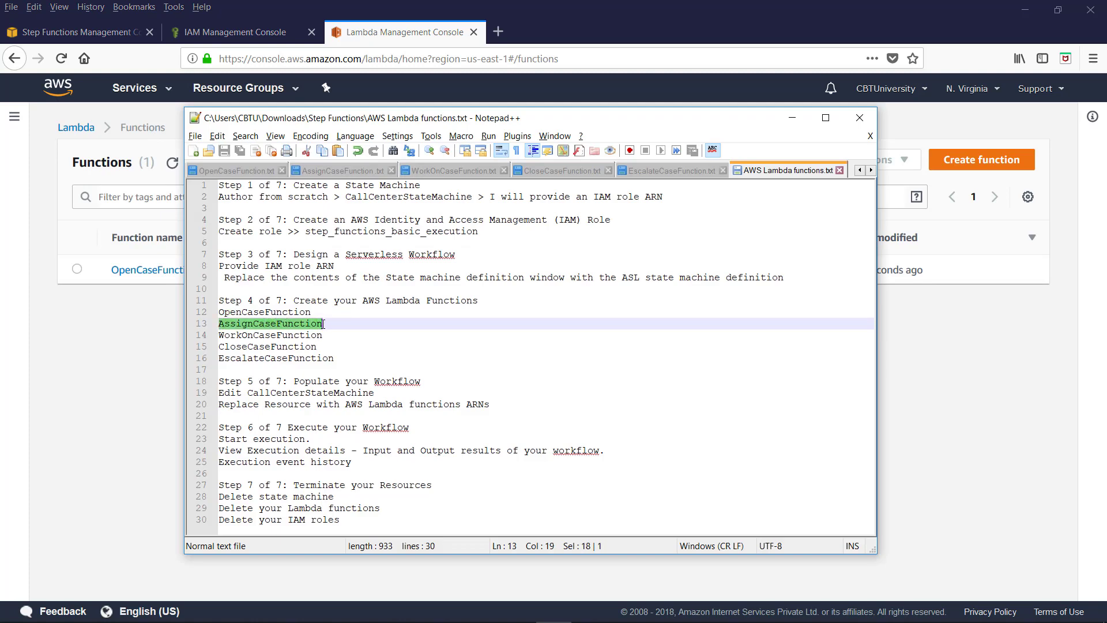
key(alt+Tab)
click(956, 157)
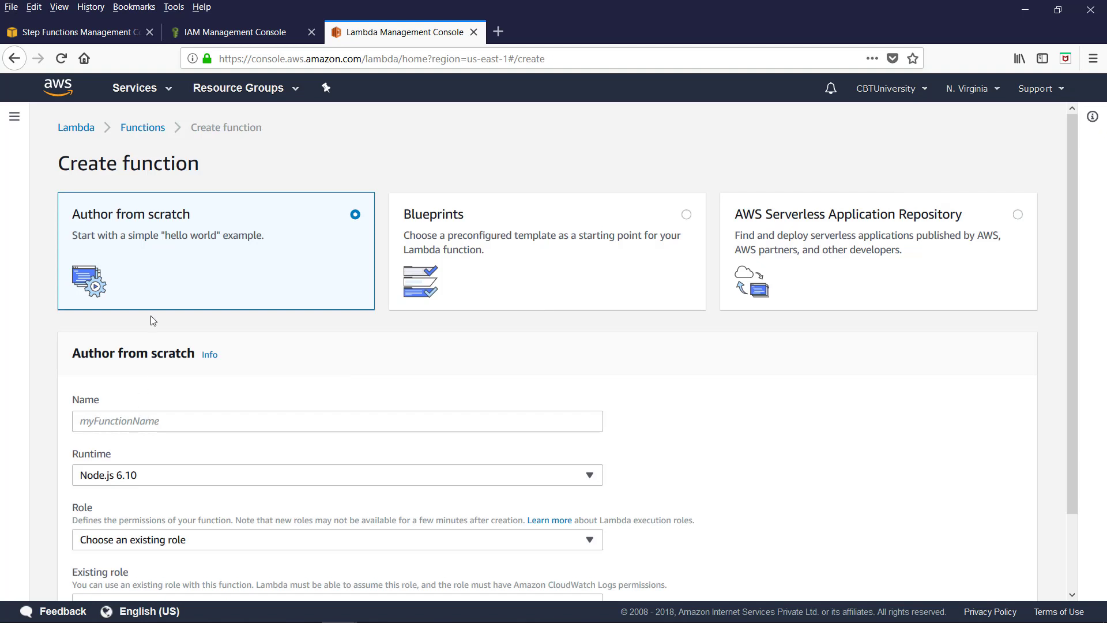
click(92, 422)
key(ctrl+v)
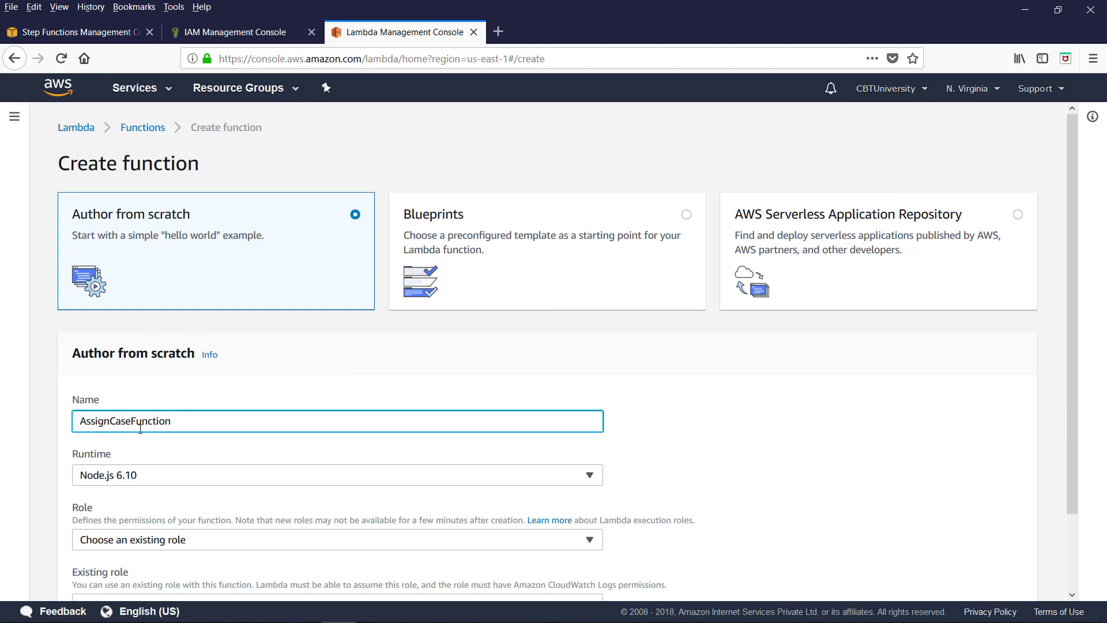
Assign the lambda_basic_execution role to AssignCaseFunction through the custom role option and create the function.
scroll(90, 450, down, 2)
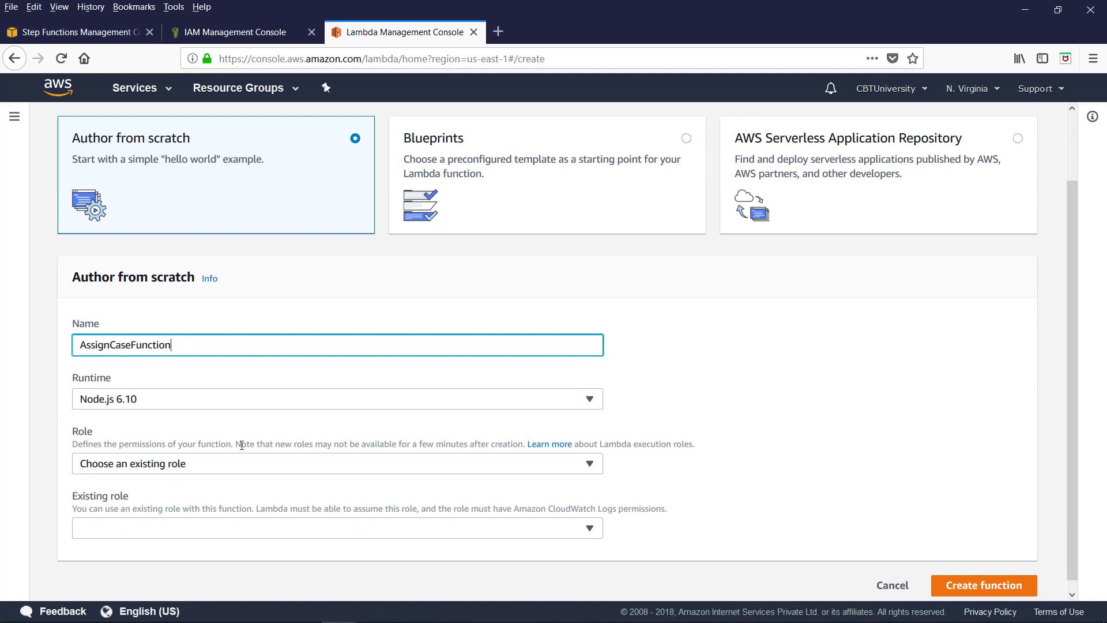
scroll(242, 445, down, 1)
click(190, 455)
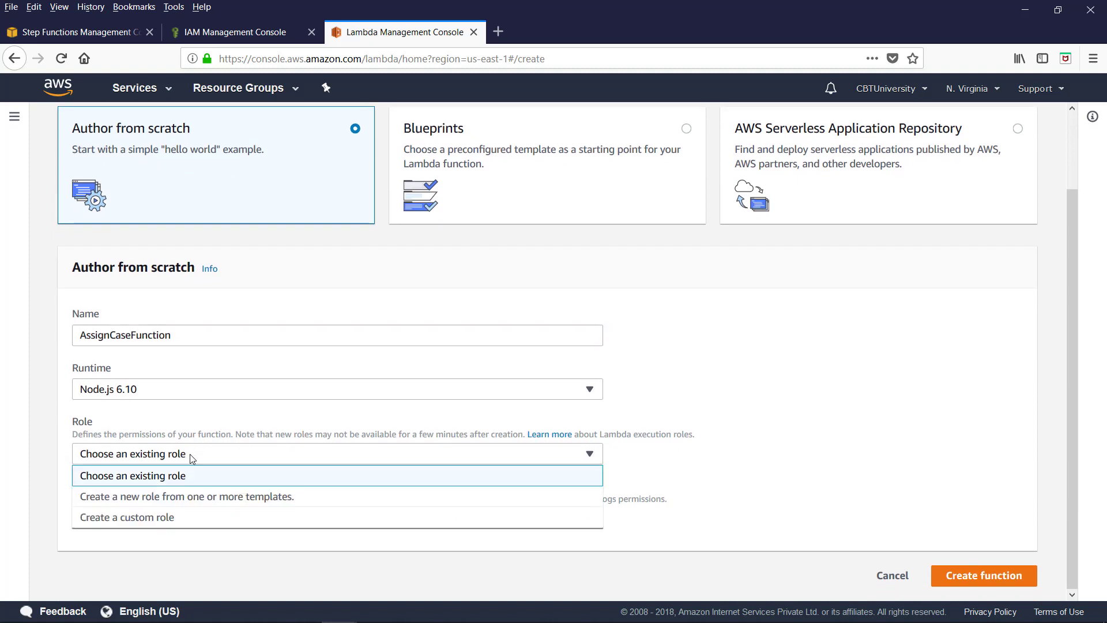
click(147, 521)
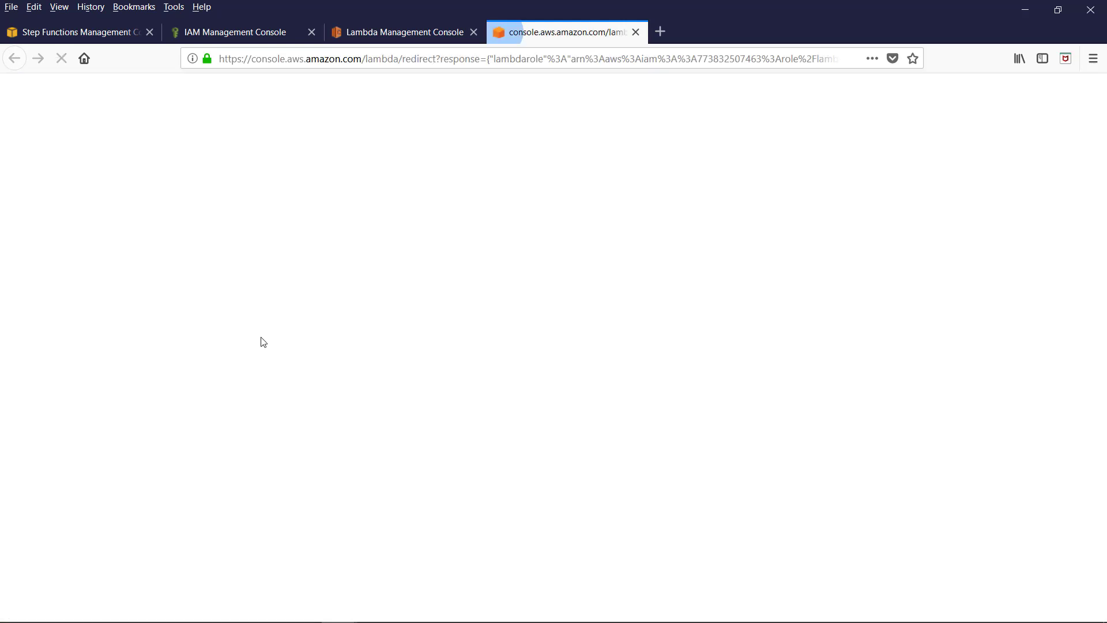
scroll(264, 342, down, 2)
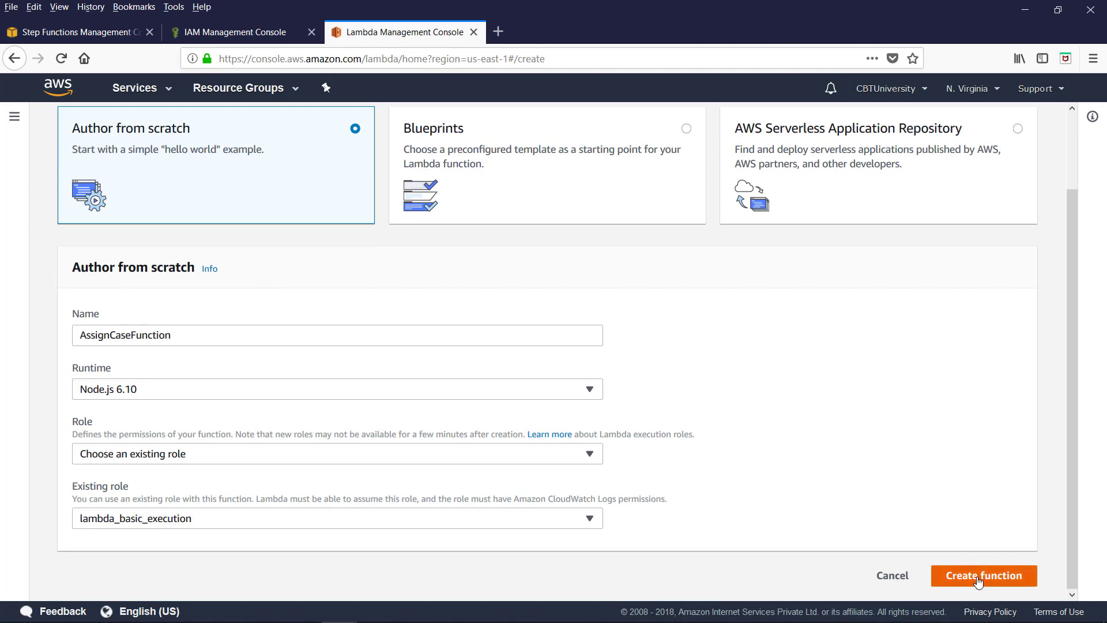
click(974, 576)
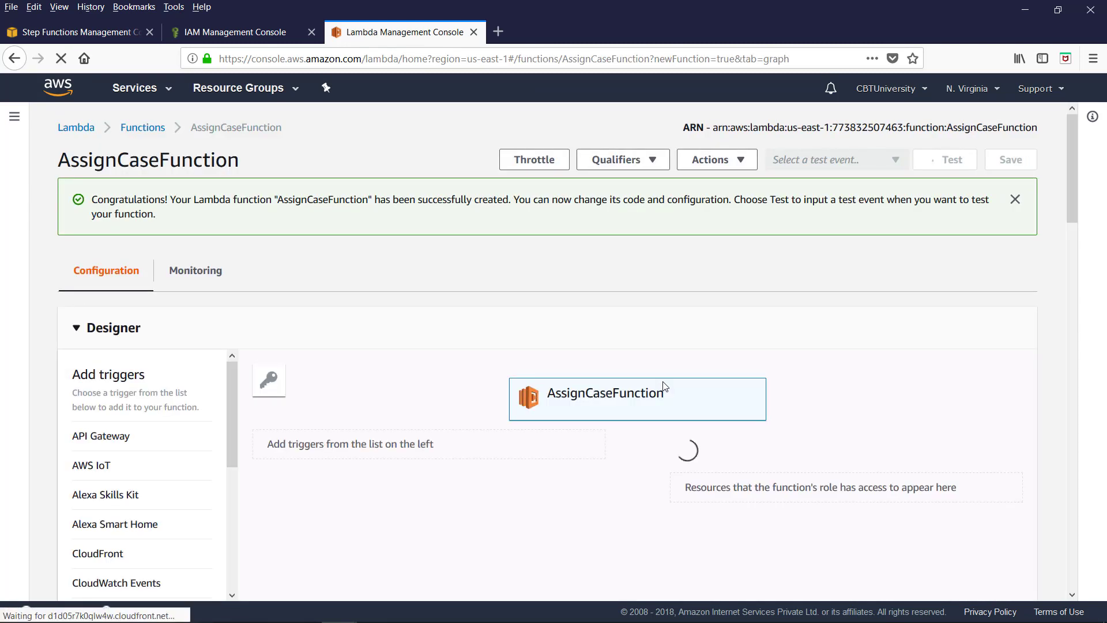
Replace the default code in AssignCaseFunction's index.js with the case assignment code copied from the AssignCaseFunction text file in Notepad++.
scroll(634, 346, down, 3)
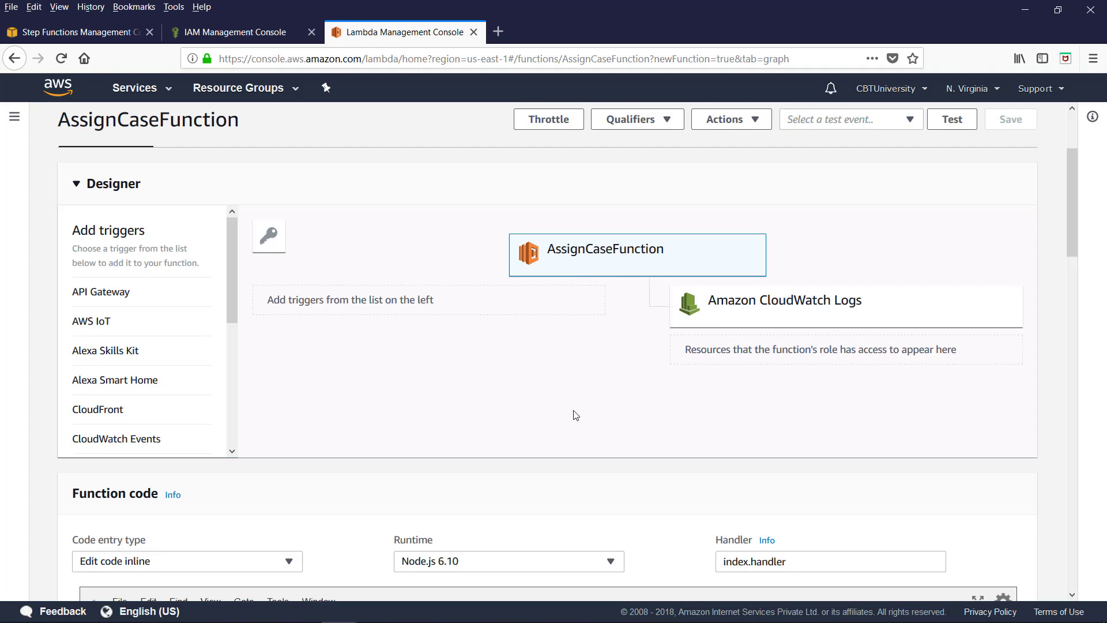
scroll(573, 410, down, 4)
drag(306, 499, 260, 421)
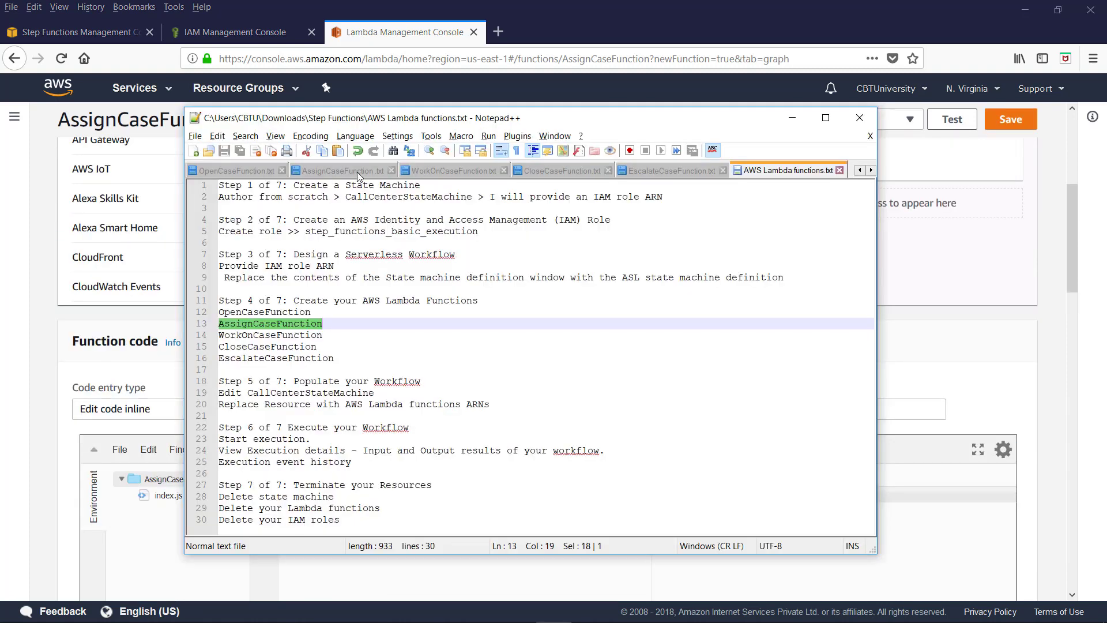
click(358, 172)
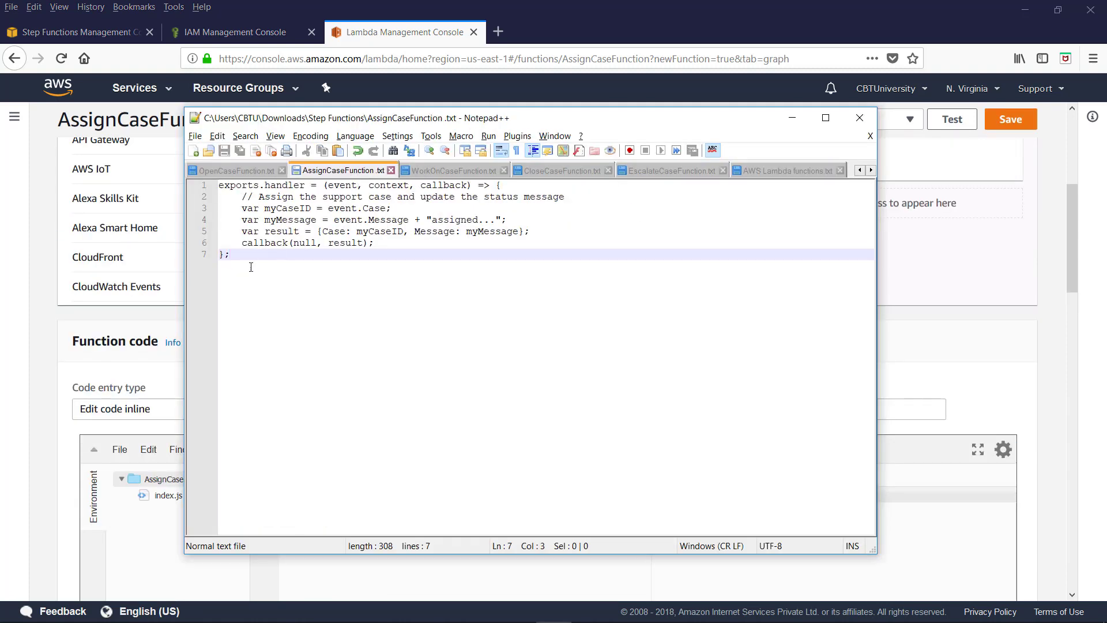
drag(251, 267, 218, 184)
key(ctrl+c)
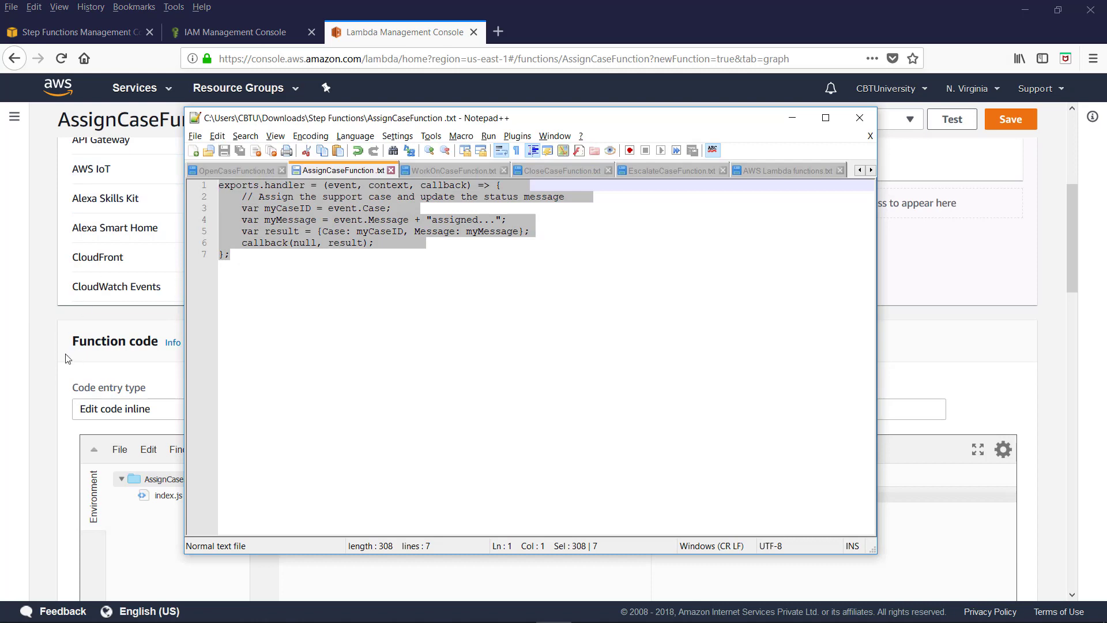
click(45, 353)
key(ctrl+v)
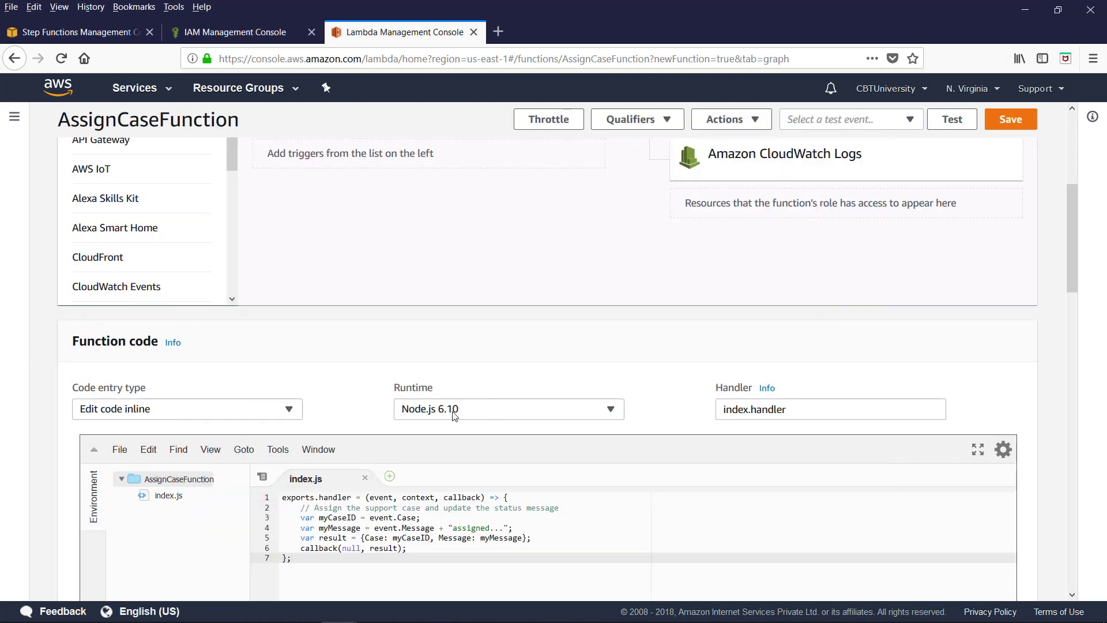
Save AssignCaseFunction and go back to the list of Lambda functions.
scroll(657, 486, down, 10)
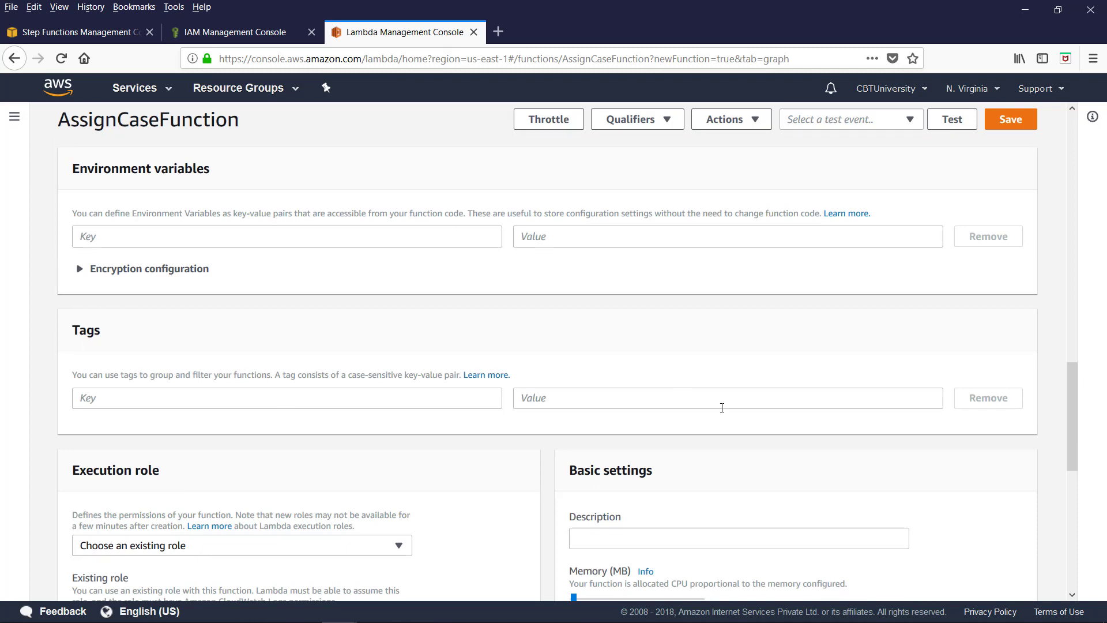
scroll(730, 403, up, 2)
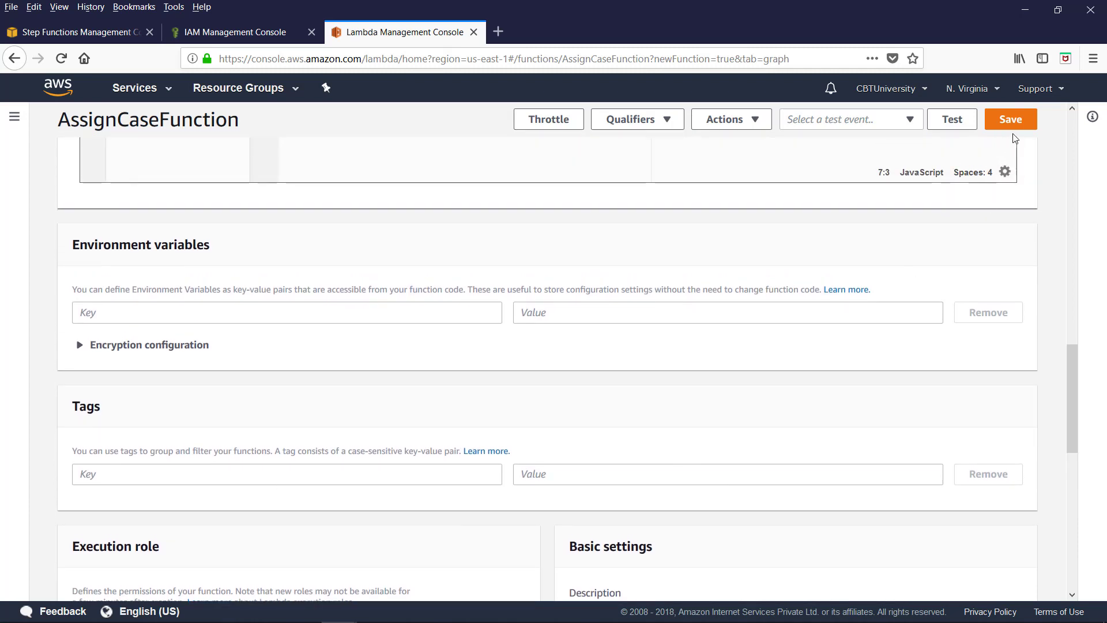
click(1012, 119)
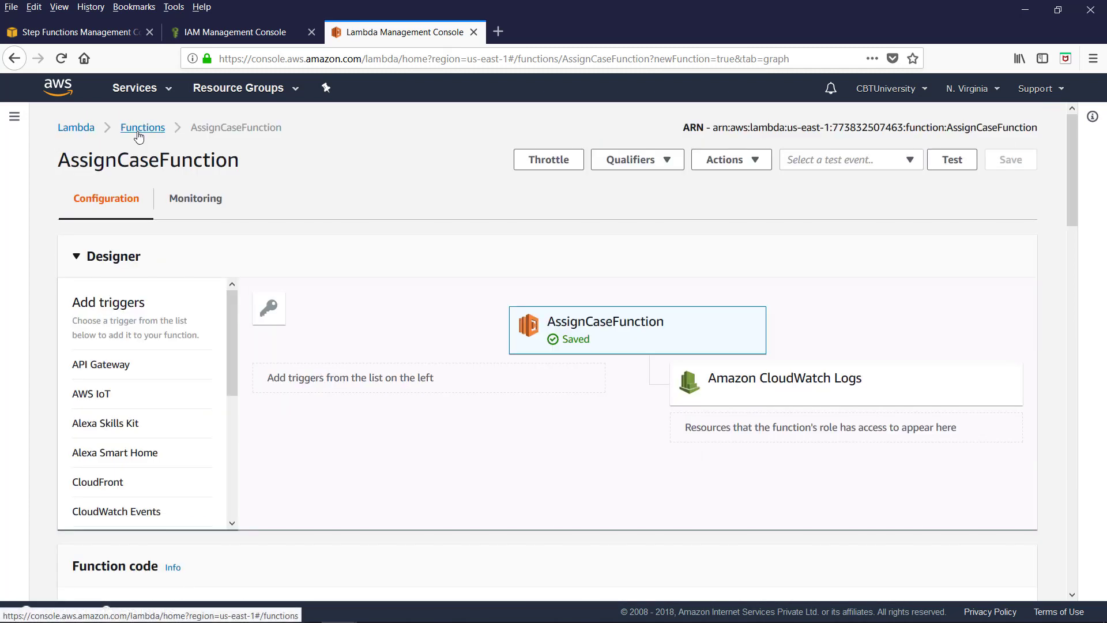
click(141, 128)
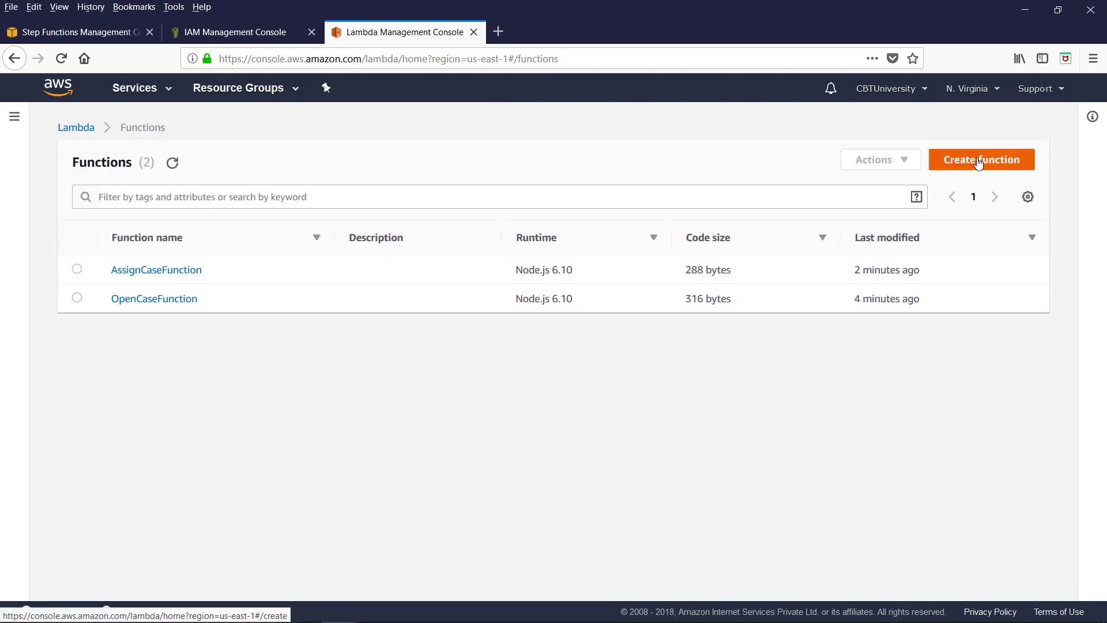
Begin a new function authored from scratch and name it WorkOnCaseFunction, copying the name from AWS Lambda functions.txt in Notepad++.
click(978, 163)
key(alt+Tab)
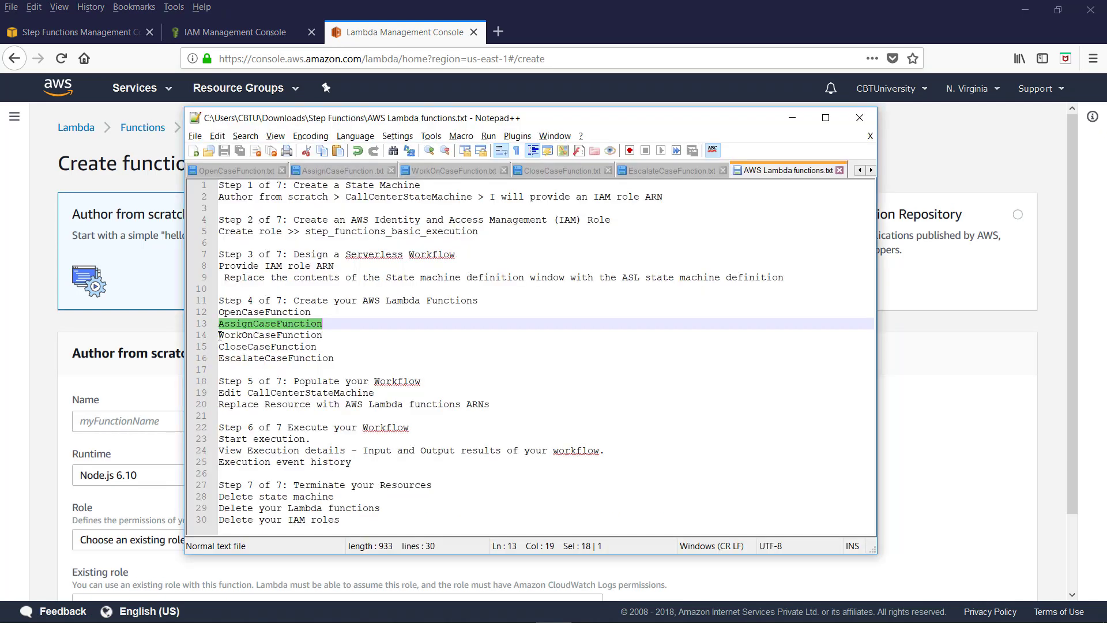
key(Down)
drag(219, 335, 323, 335)
key(ctrl+c)
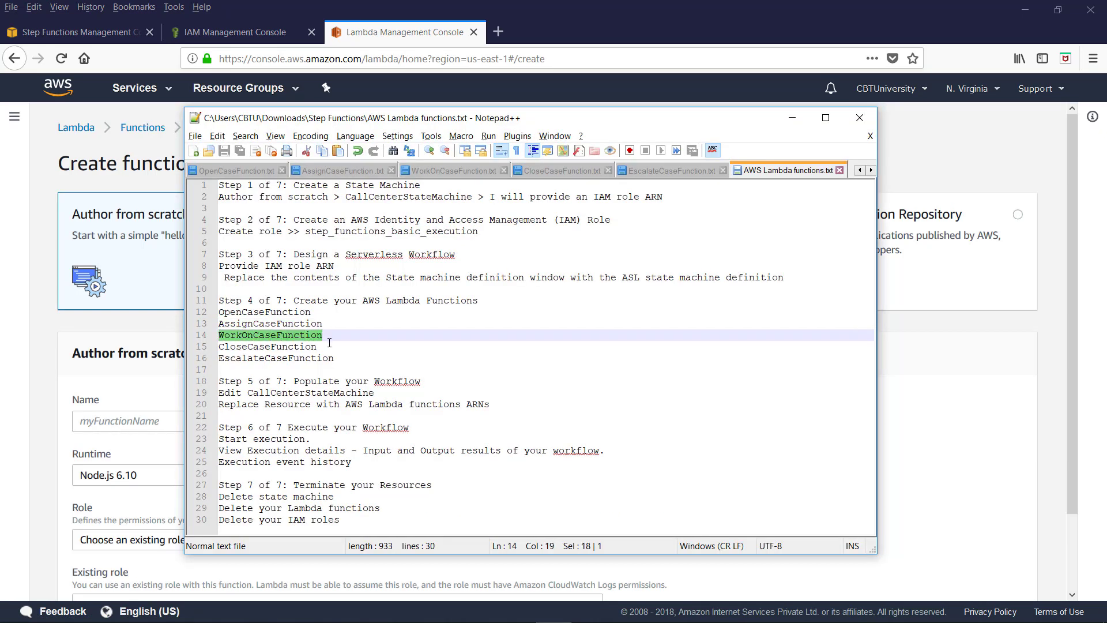
click(104, 420)
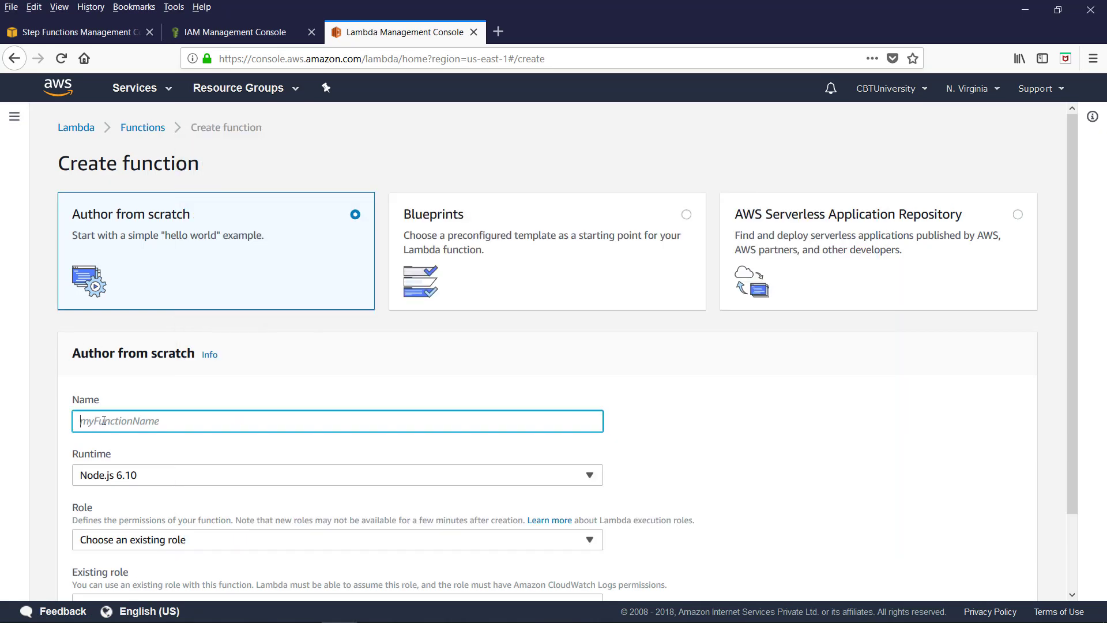
key(ctrl+v)
Use the custom role option to give WorkOnCaseFunction the lambda_basic_execution role, allow the access and create the function.
scroll(102, 396, down, 3)
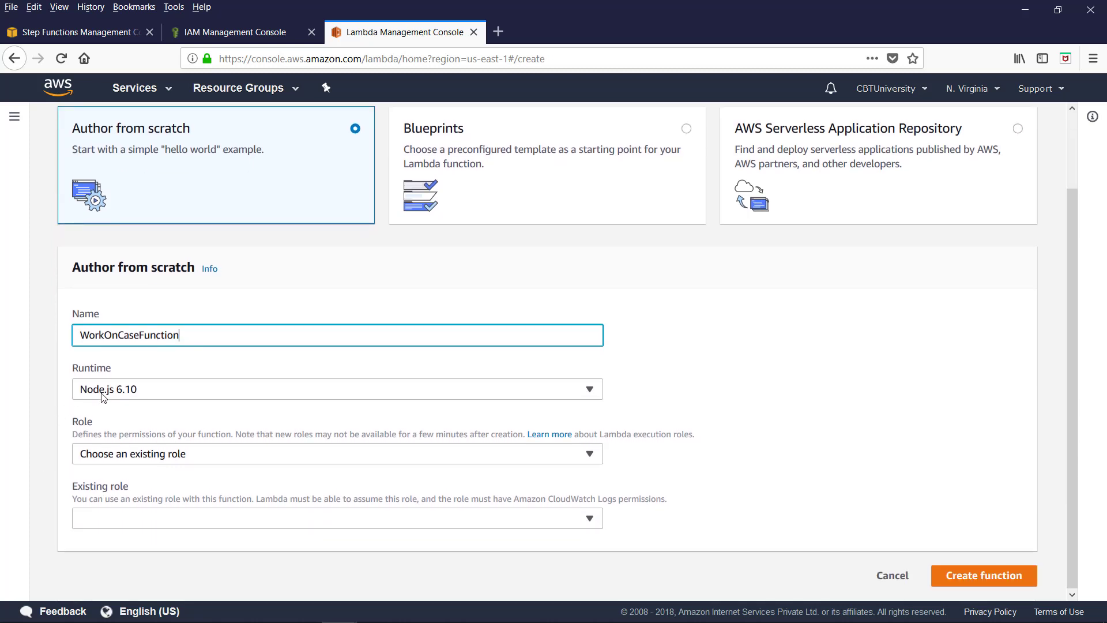
click(203, 456)
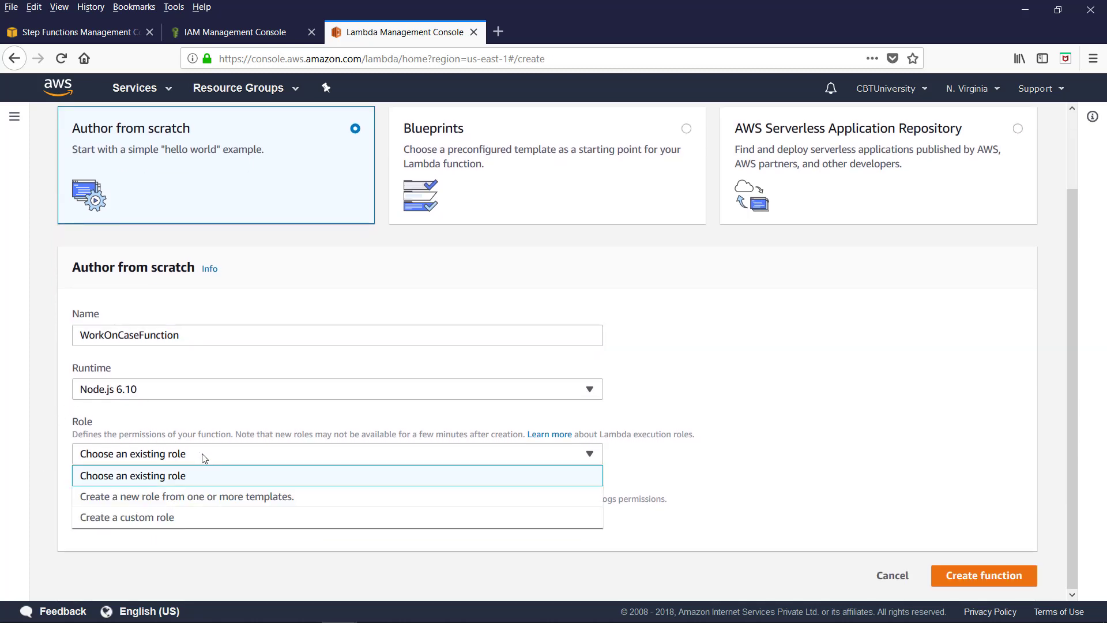
click(151, 522)
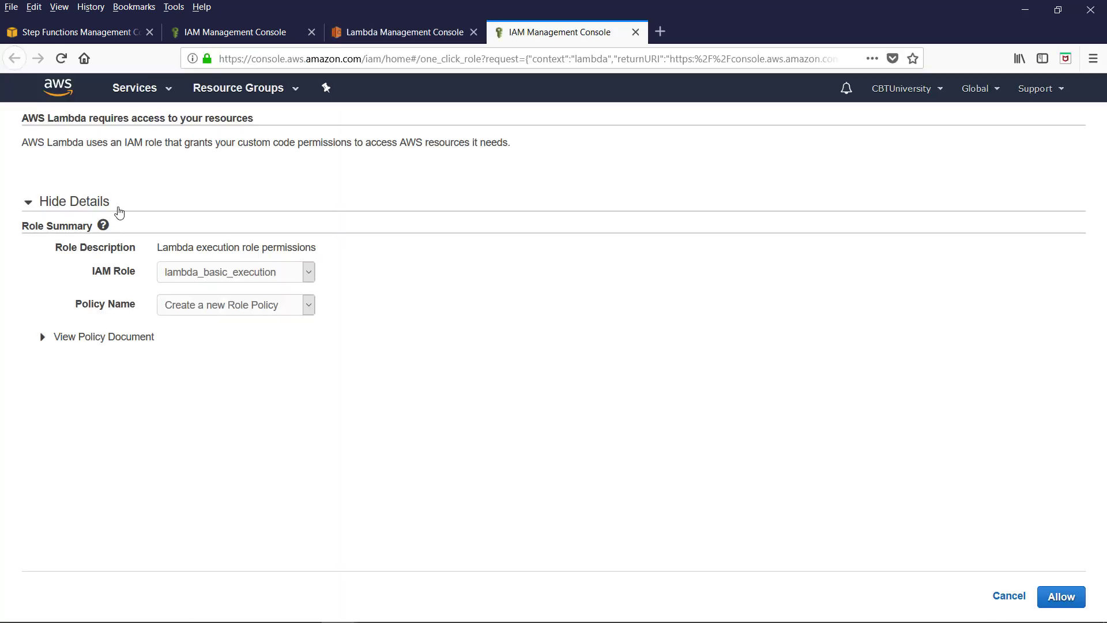
click(1061, 597)
scroll(452, 388, down, 2)
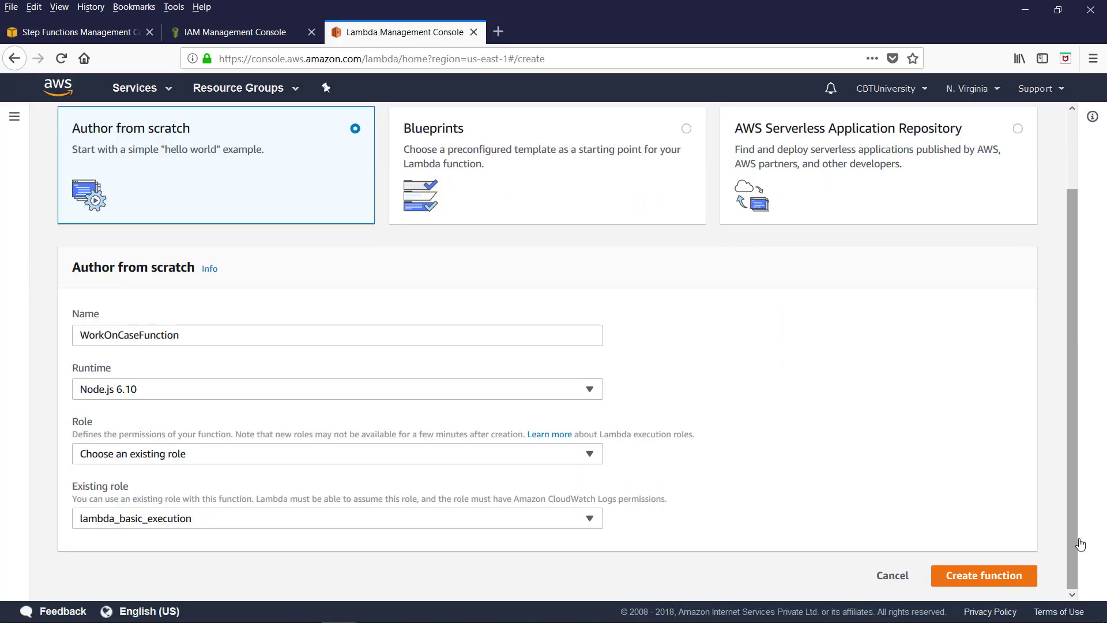
click(974, 578)
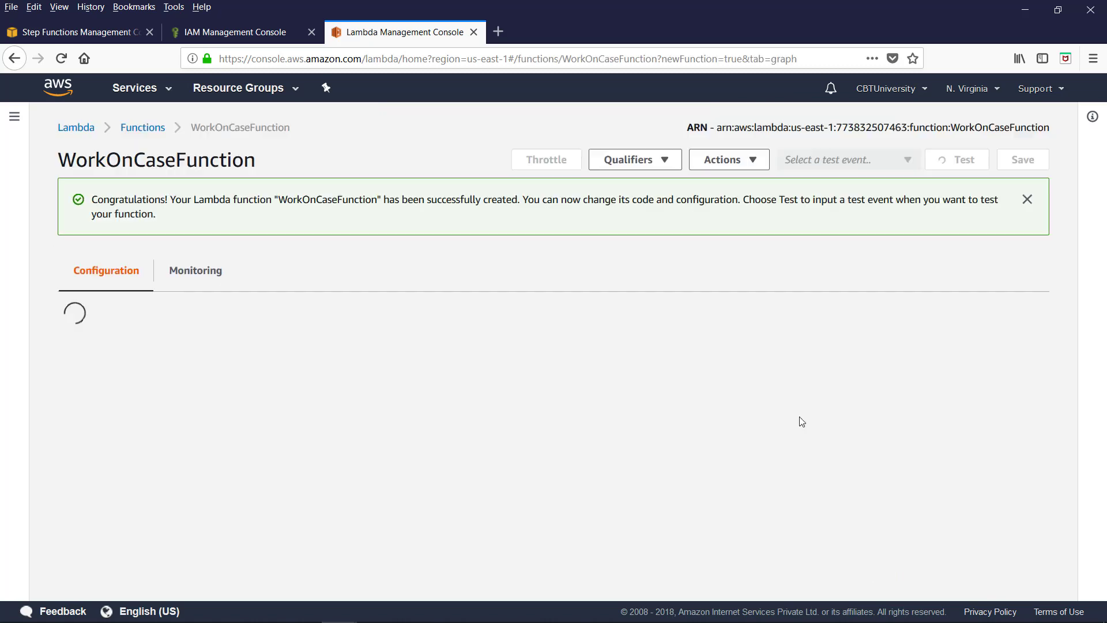
Replace WorkOnCaseFunction's default index.js code with the case status code from WorkOnCaseFunction.txt in Notepad++ and save the function.
scroll(574, 505, down, 4)
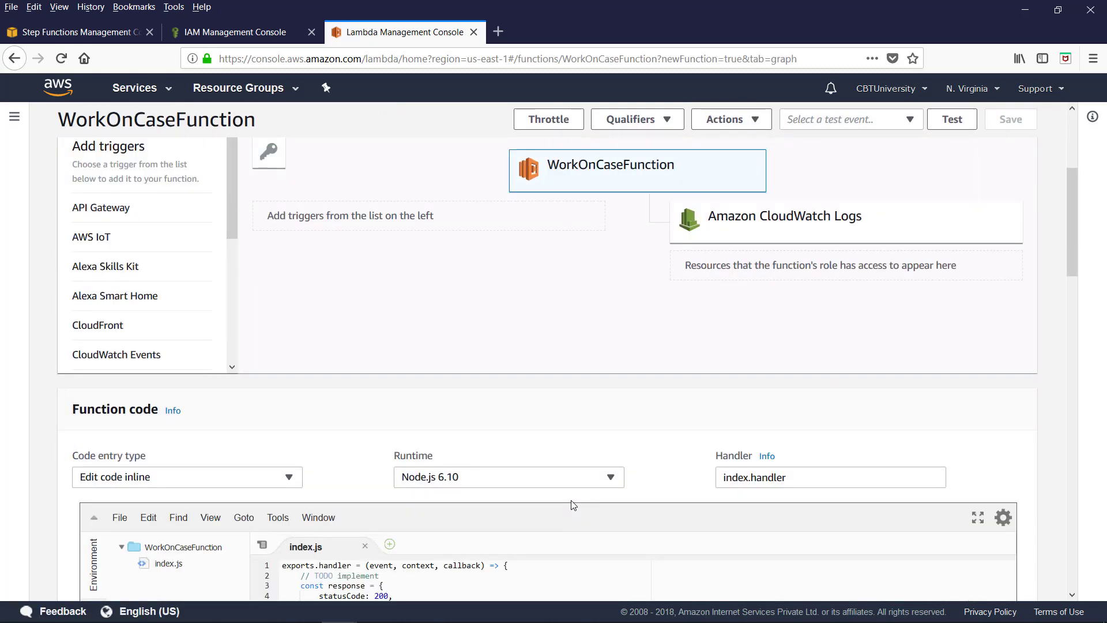
scroll(573, 505, down, 4)
drag(312, 431, 239, 328)
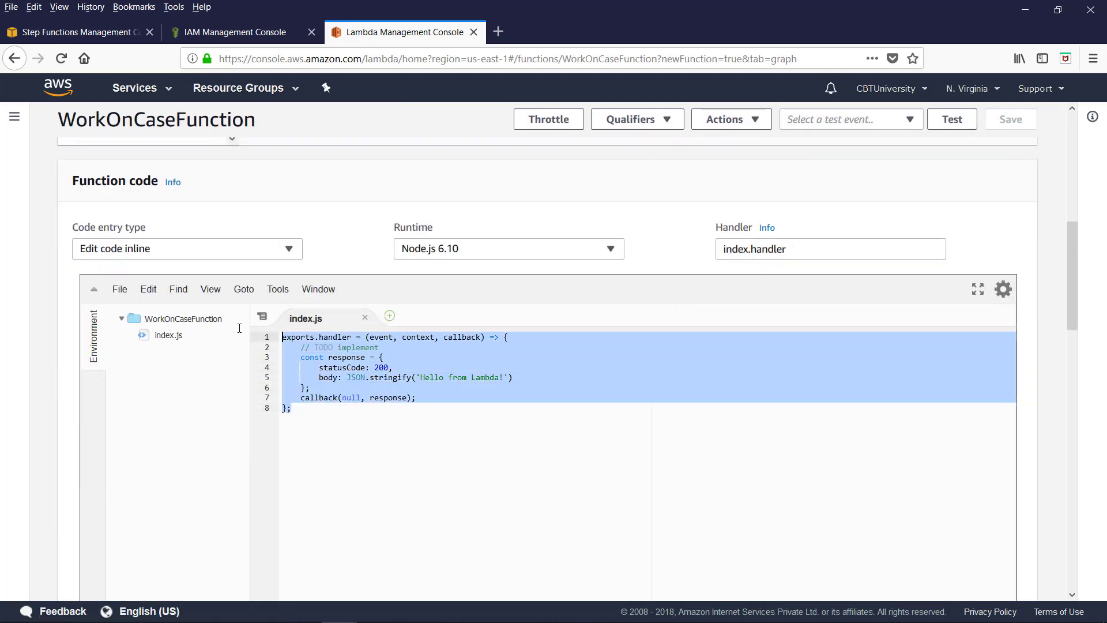
key(BackSpace)
key(alt+Tab)
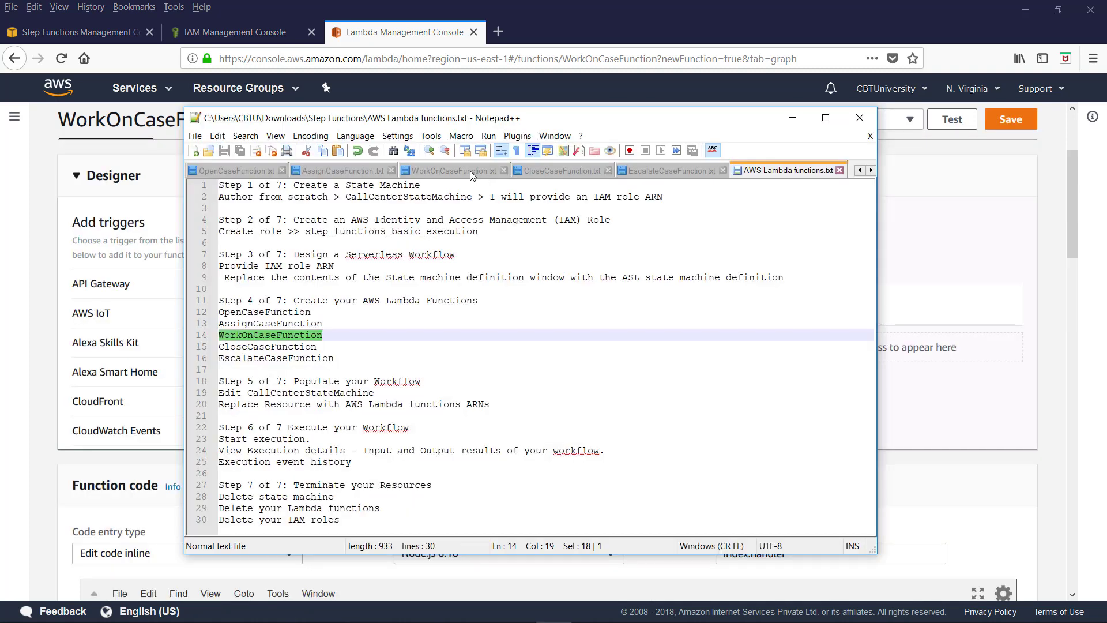
drag(231, 381, 159, 157)
key(ctrl+c)
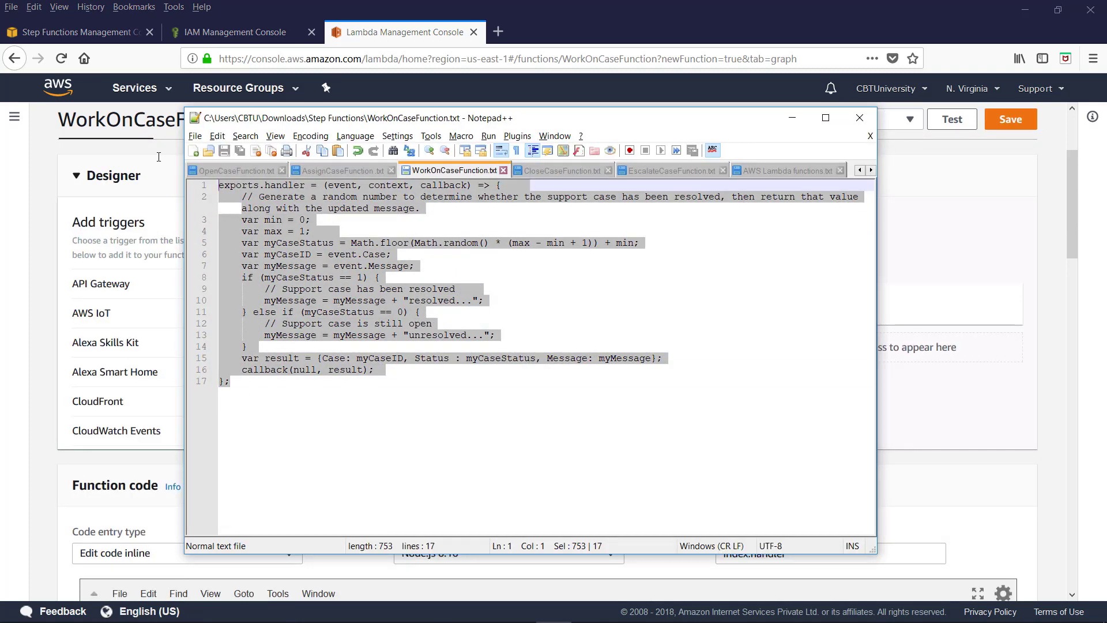
click(38, 303)
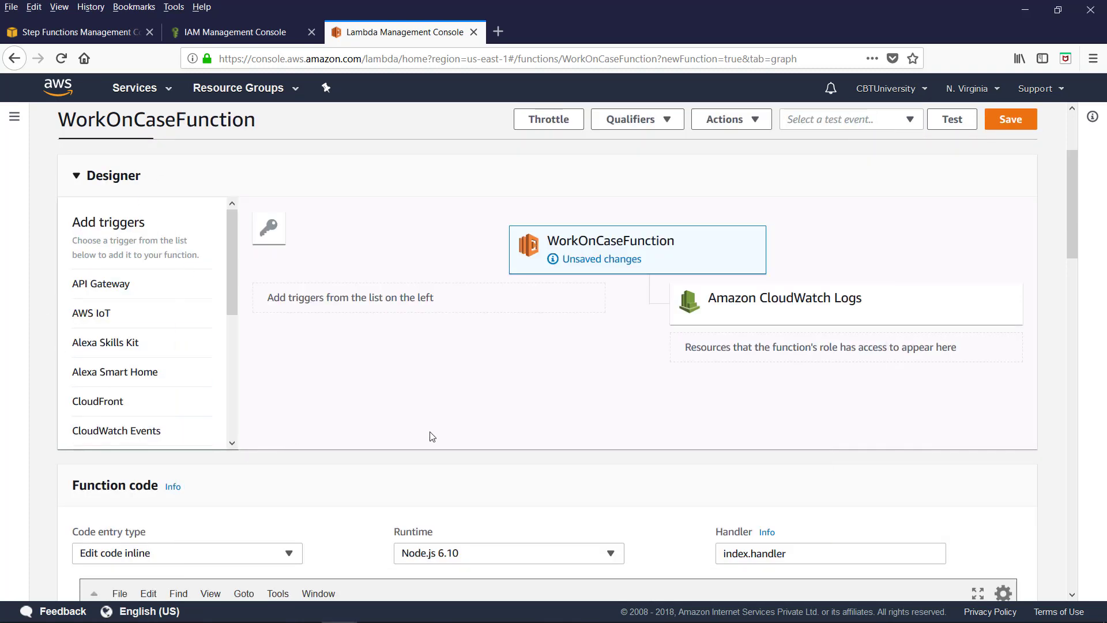
scroll(432, 437, down, 10)
click(307, 316)
key(ctrl+v)
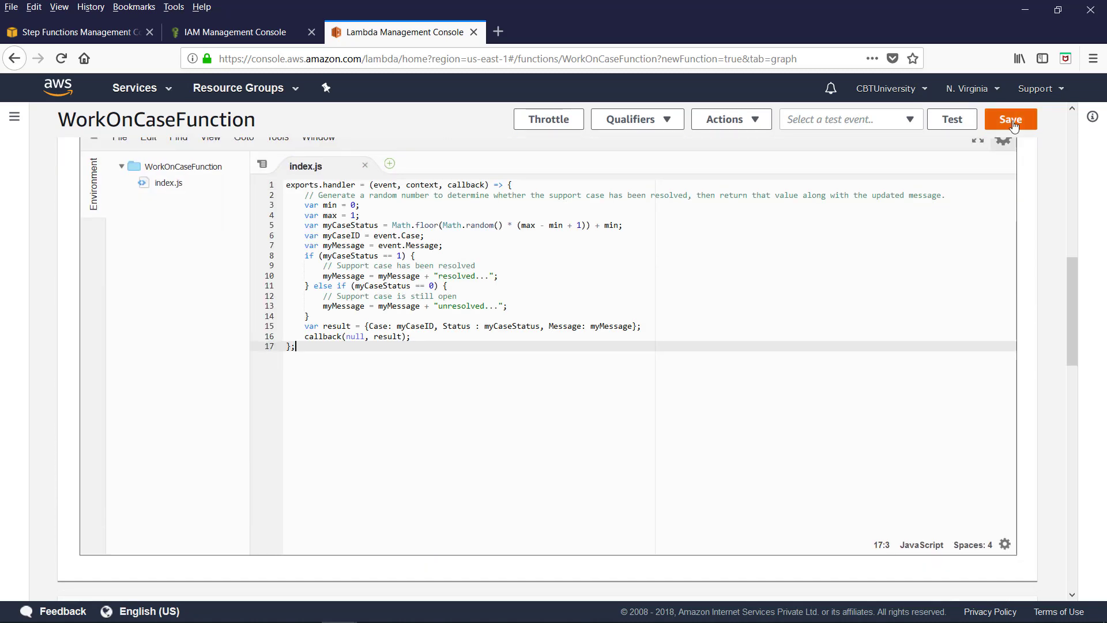
click(1011, 120)
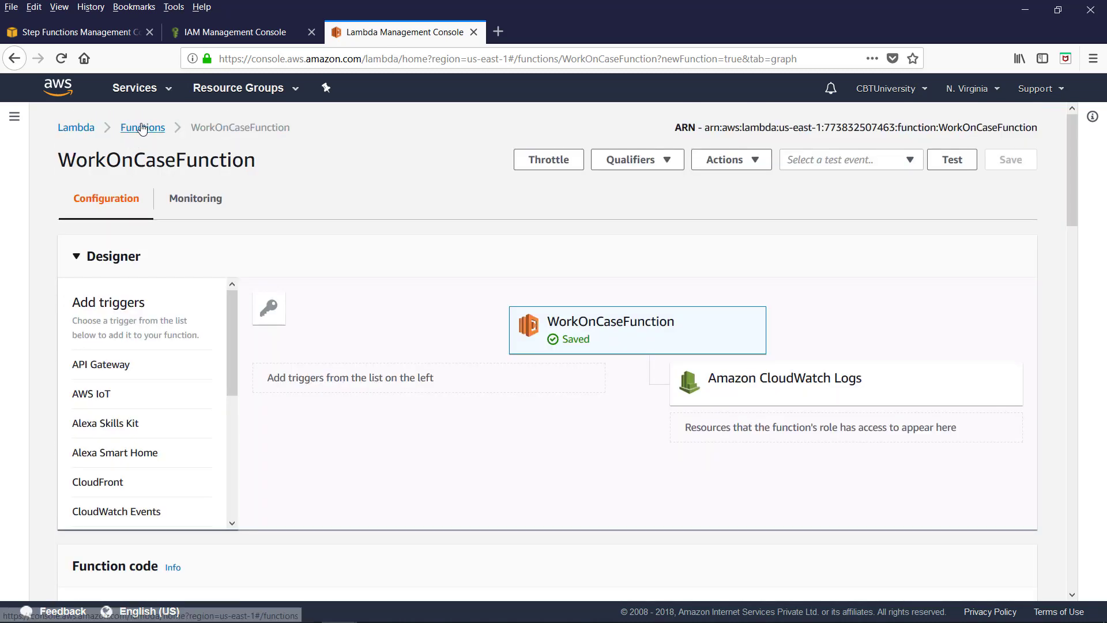
Begin a new function authored from scratch and name it CloseCaseFunction, copying the name from AWS Lambda functions.txt in Notepad++.
click(140, 127)
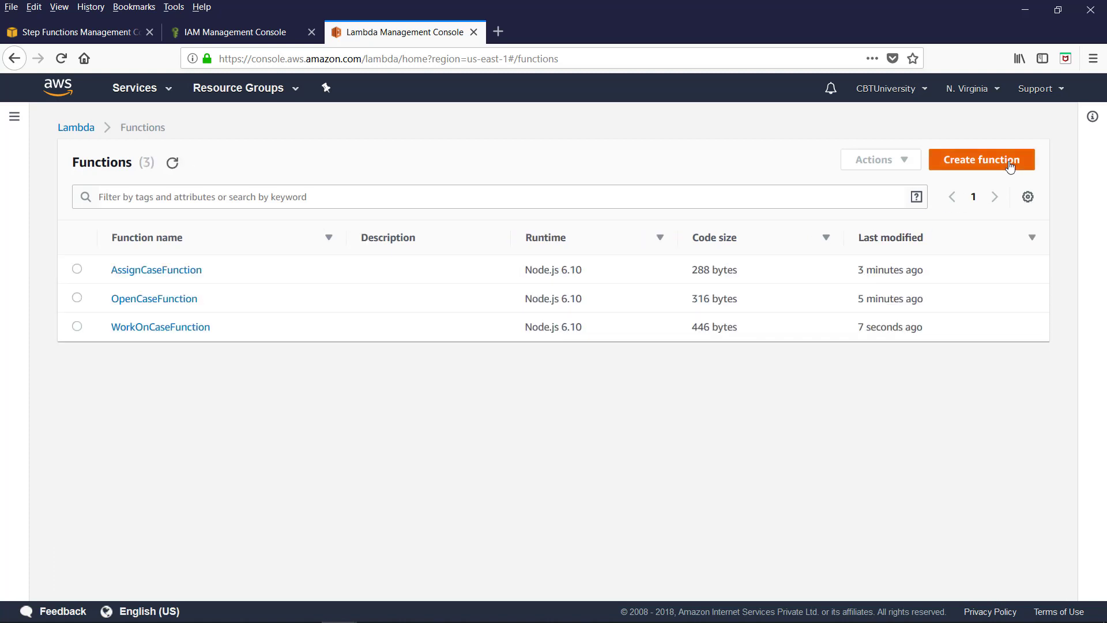
click(997, 164)
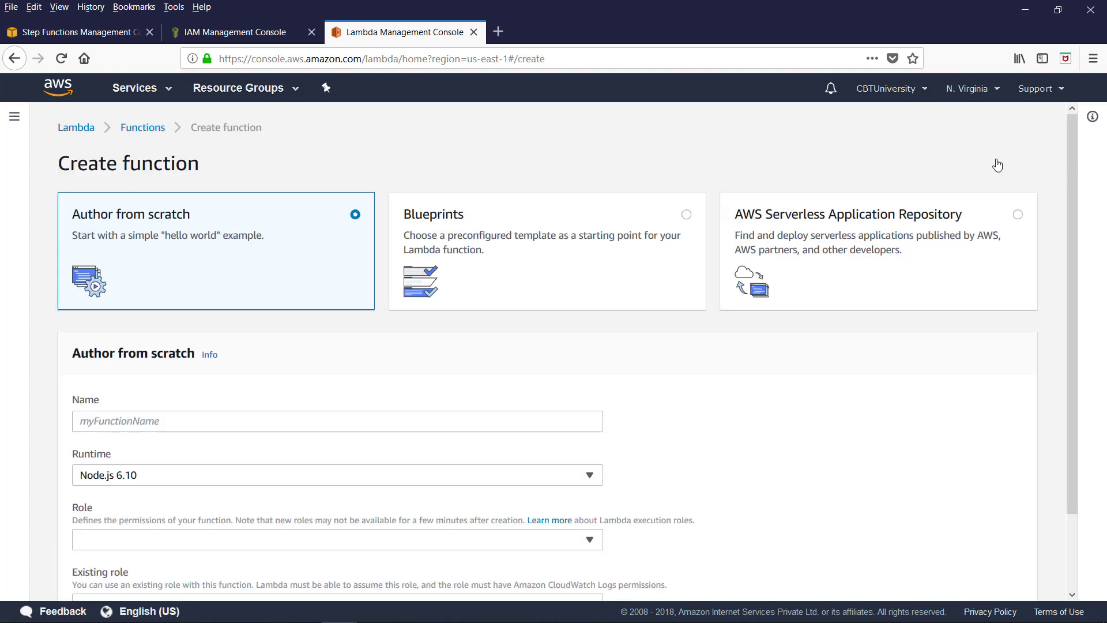
key(alt+Tab)
click(297, 347)
drag(297, 347, 217, 347)
key(ctrl+c)
click(109, 420)
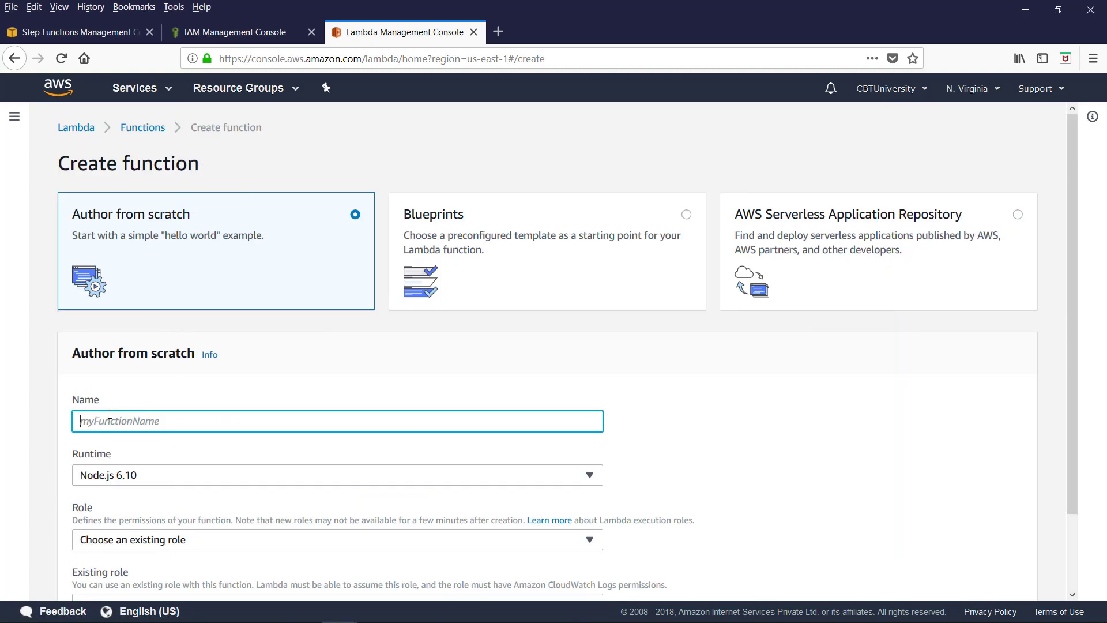
key(ctrl+v)
key(BackSpace)
Use the custom role option to give CloseCaseFunction the lambda_basic_execution role, allow the access and create the function.
scroll(254, 480, down, 3)
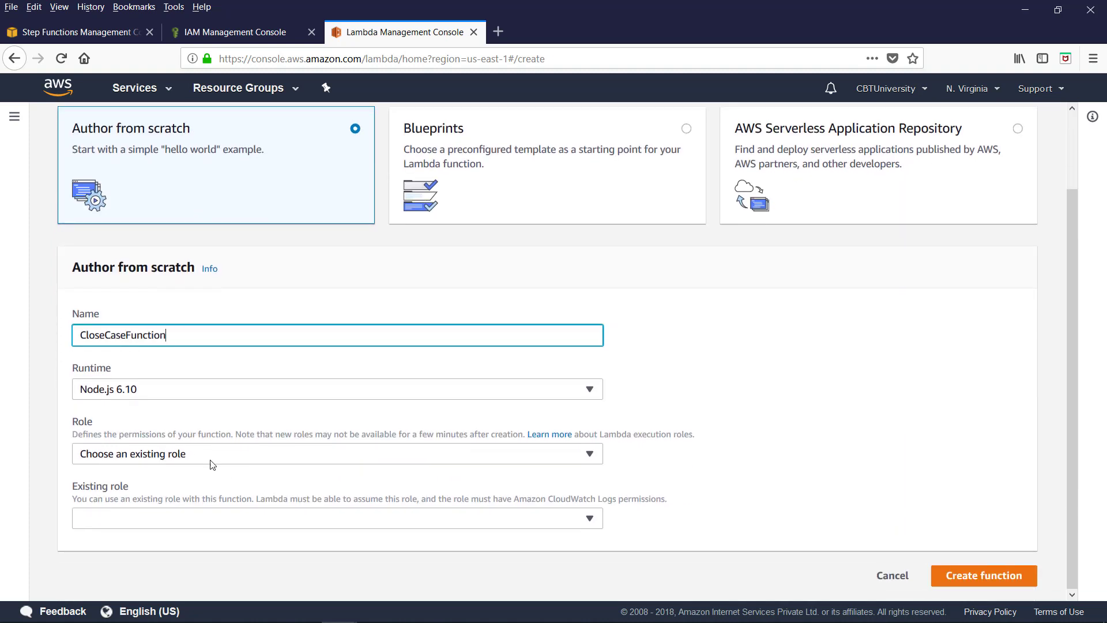
click(207, 454)
click(141, 519)
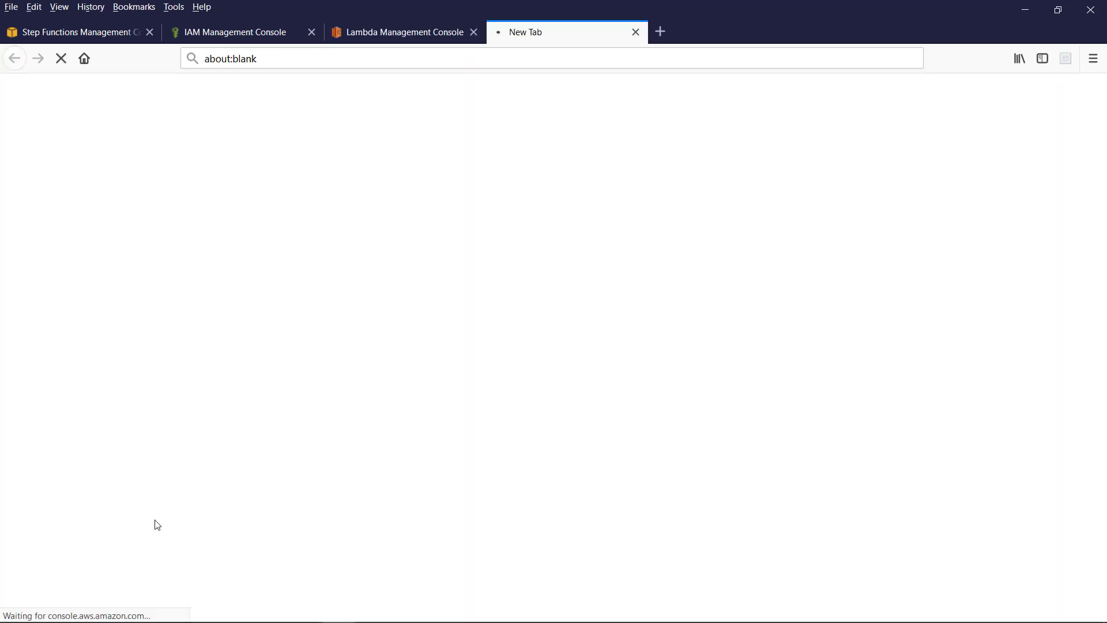
click(1068, 604)
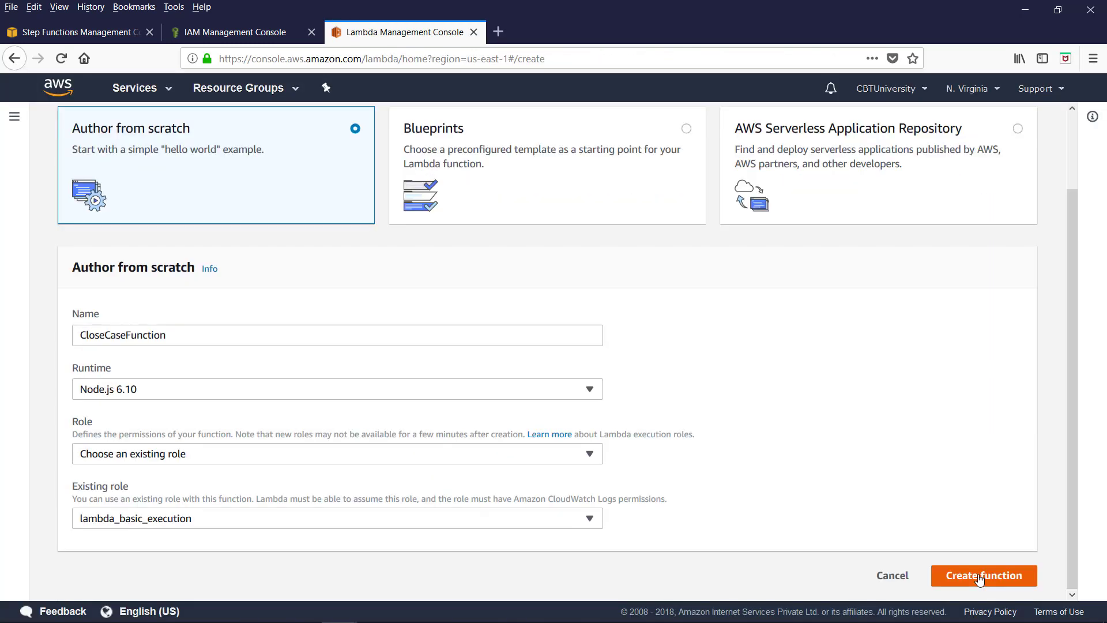
click(980, 576)
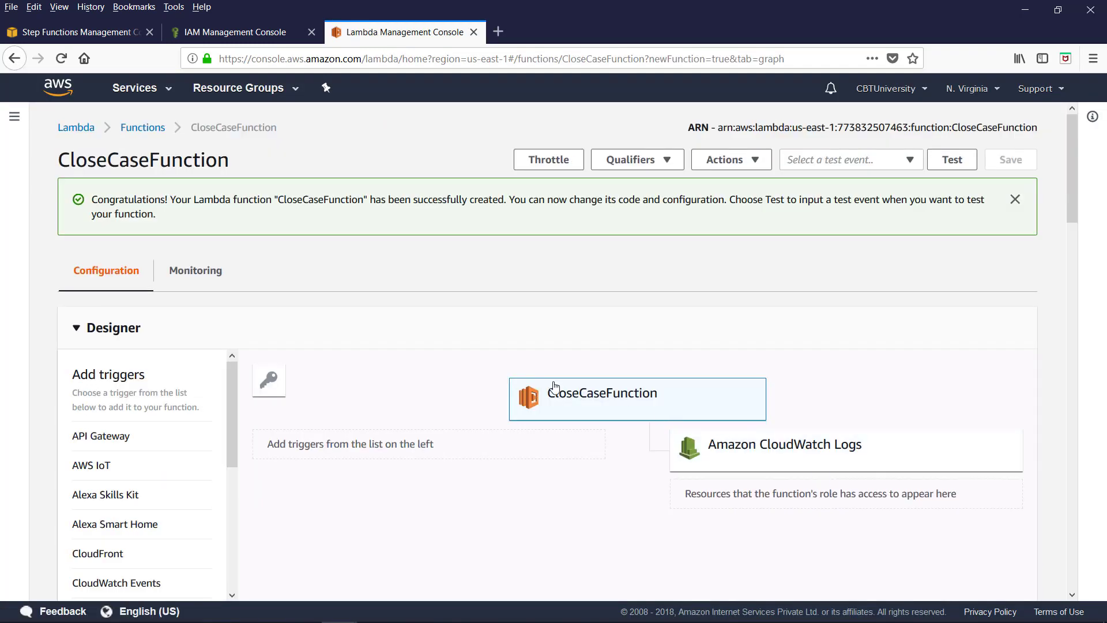
Clear all the default code from CloseCaseFunction's index.js.
scroll(584, 403, down, 2)
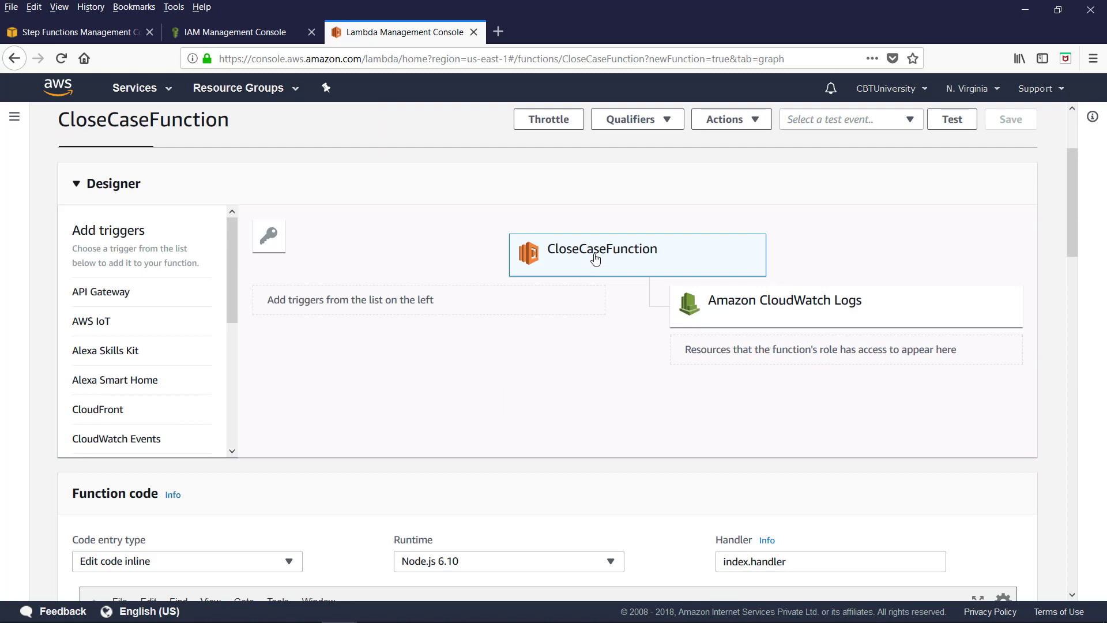
scroll(583, 425, down, 6)
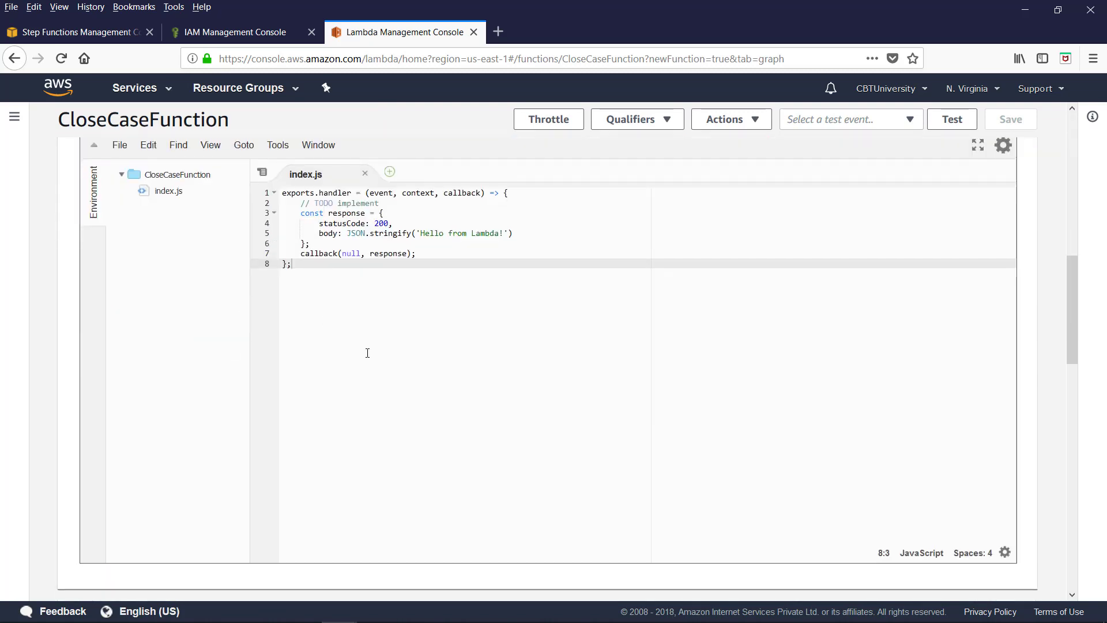
scroll(366, 351, up, 2)
drag(275, 403, 221, 324)
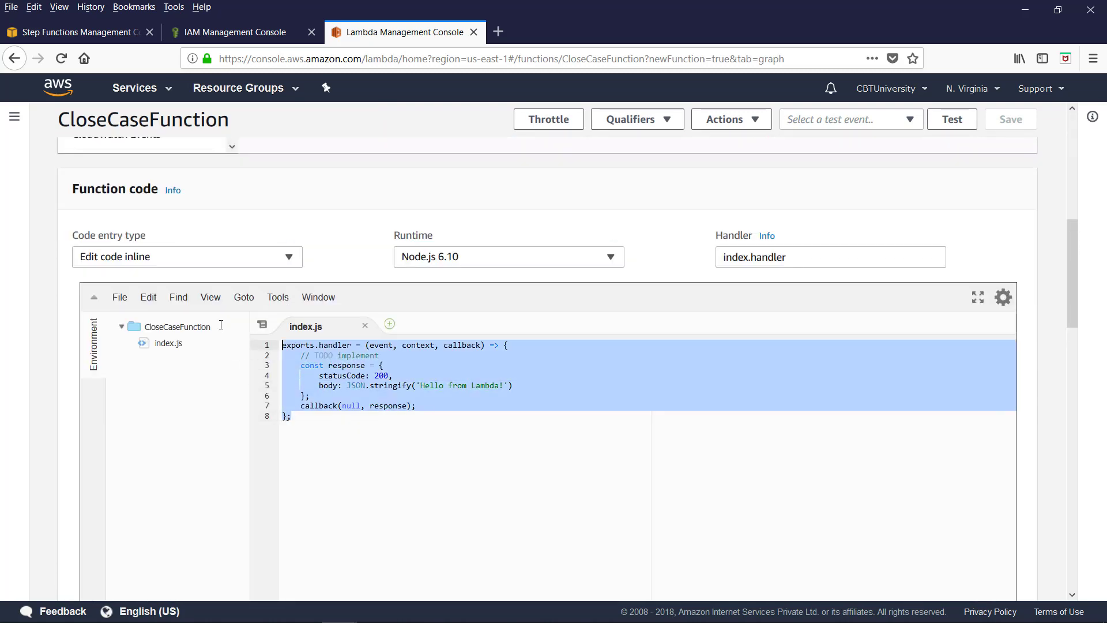
key(BackSpace)
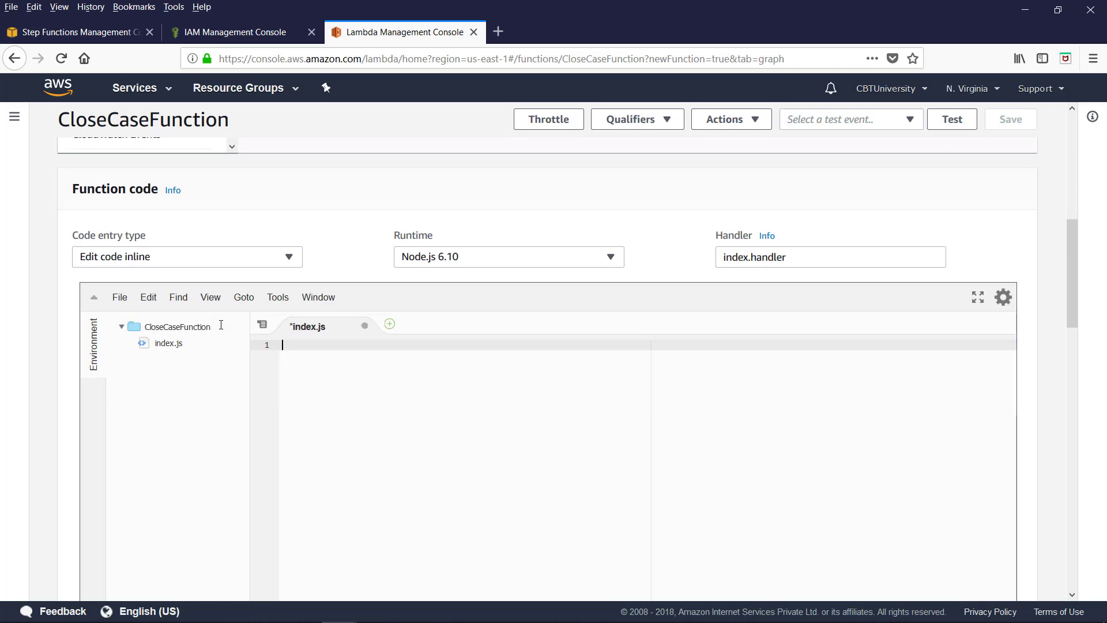
Copy the close-case code from CloseCaseFunction.txt in Notepad++ into the function's empty index.js and save CloseCaseFunction.
scroll(495, 163, up, 4)
key(alt+Tab)
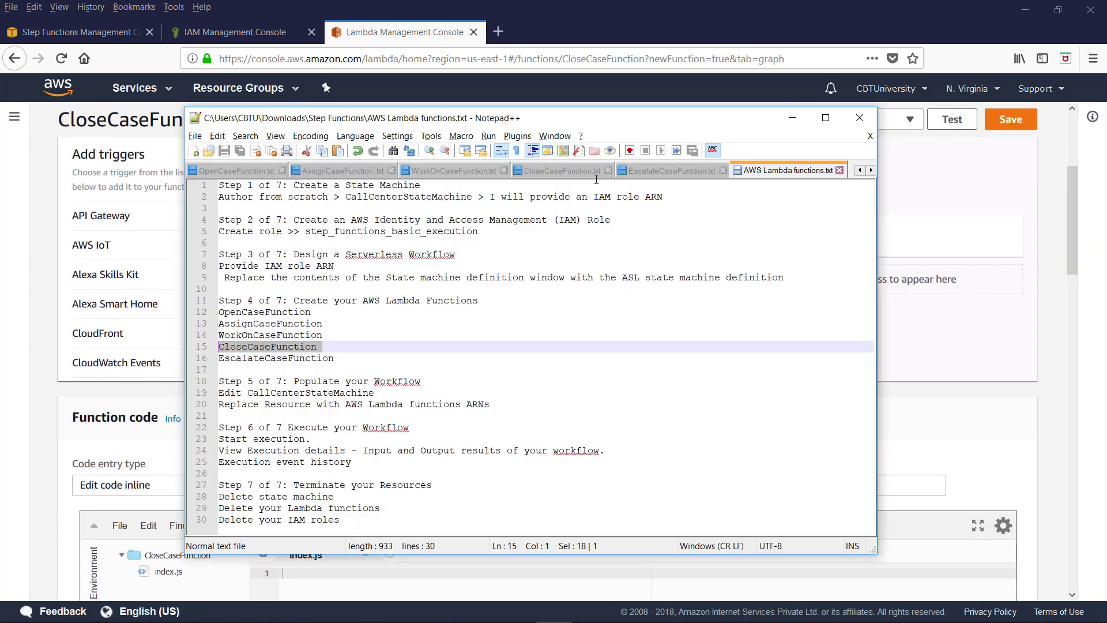
click(558, 173)
drag(233, 263, 146, 149)
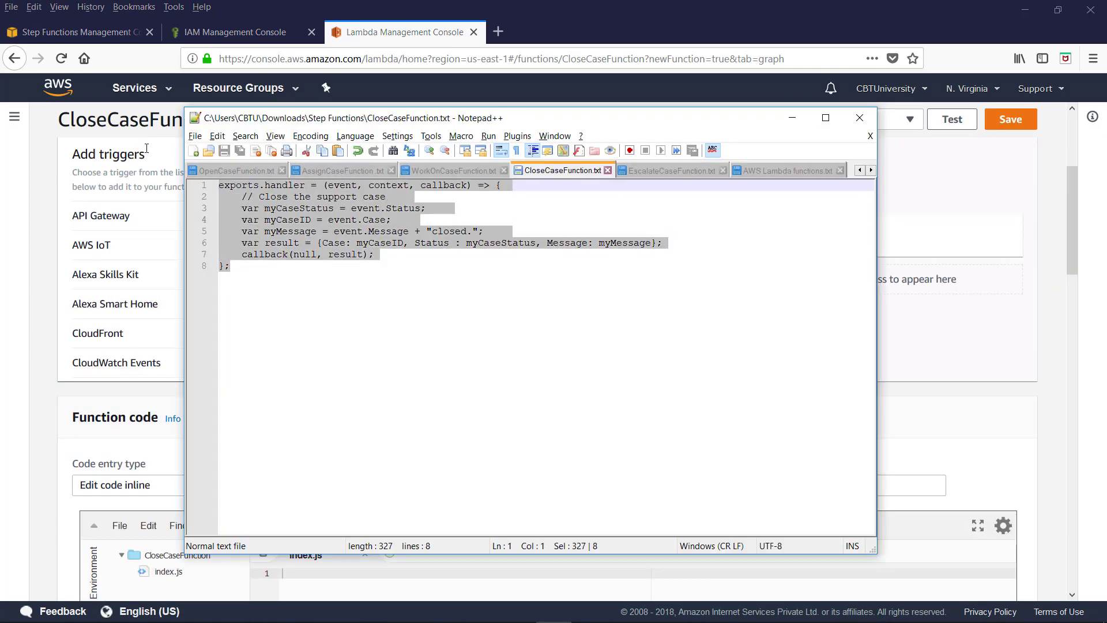
key(ctrl+c)
key(alt+Tab)
scroll(296, 268, down, 5)
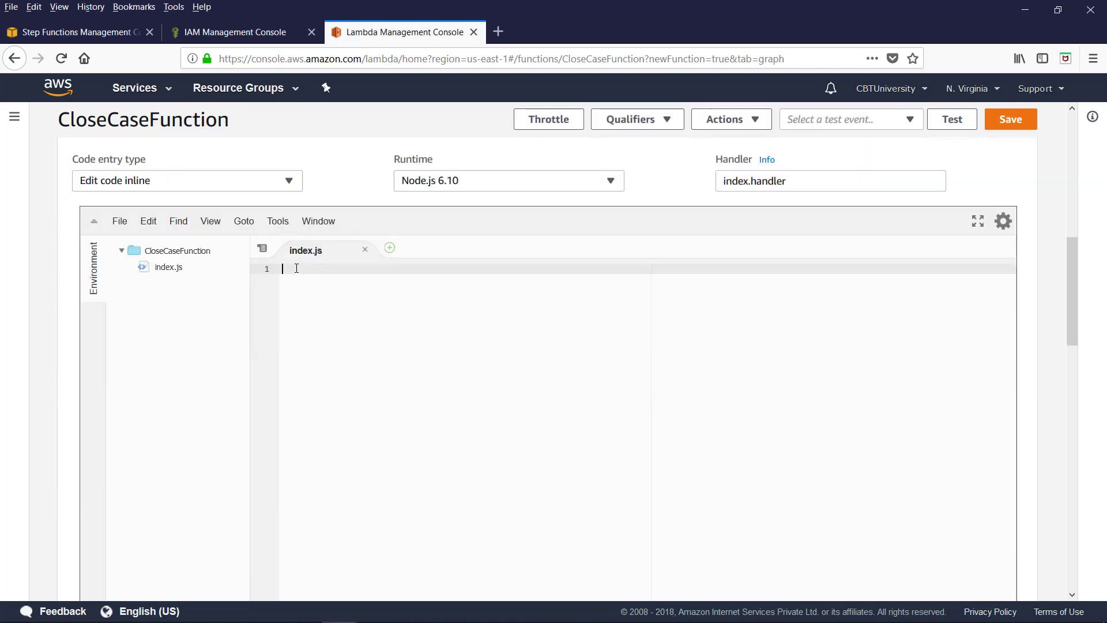
key(ctrl+v)
click(1010, 120)
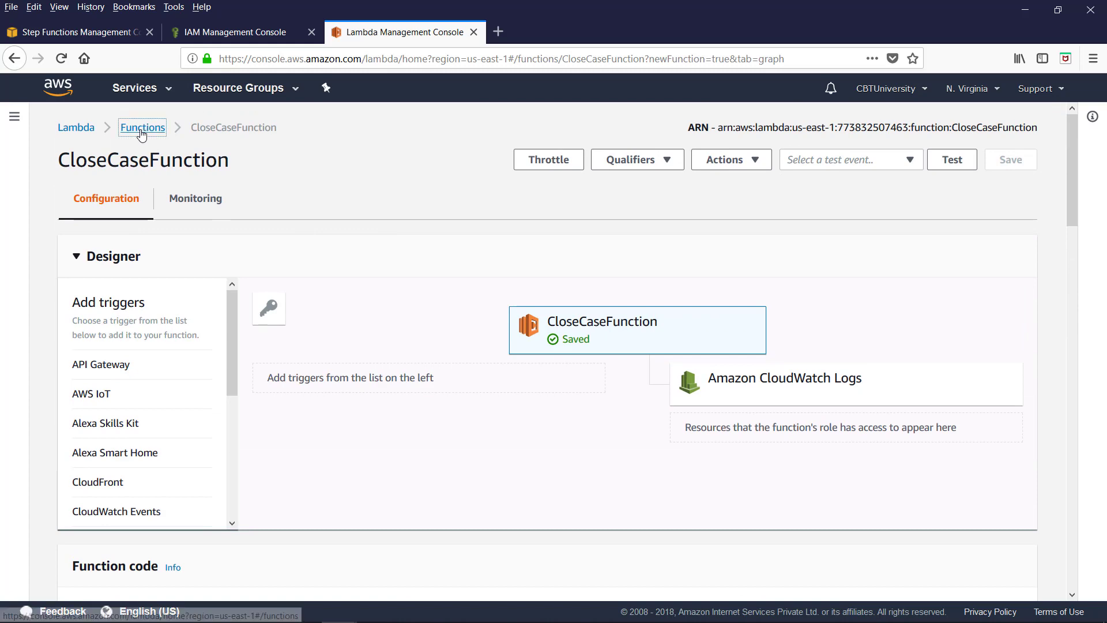
Begin another function authored from scratch and name it EscalateCaseFunction, copying the name from AWS Lambda functions.txt in Notepad++.
click(143, 126)
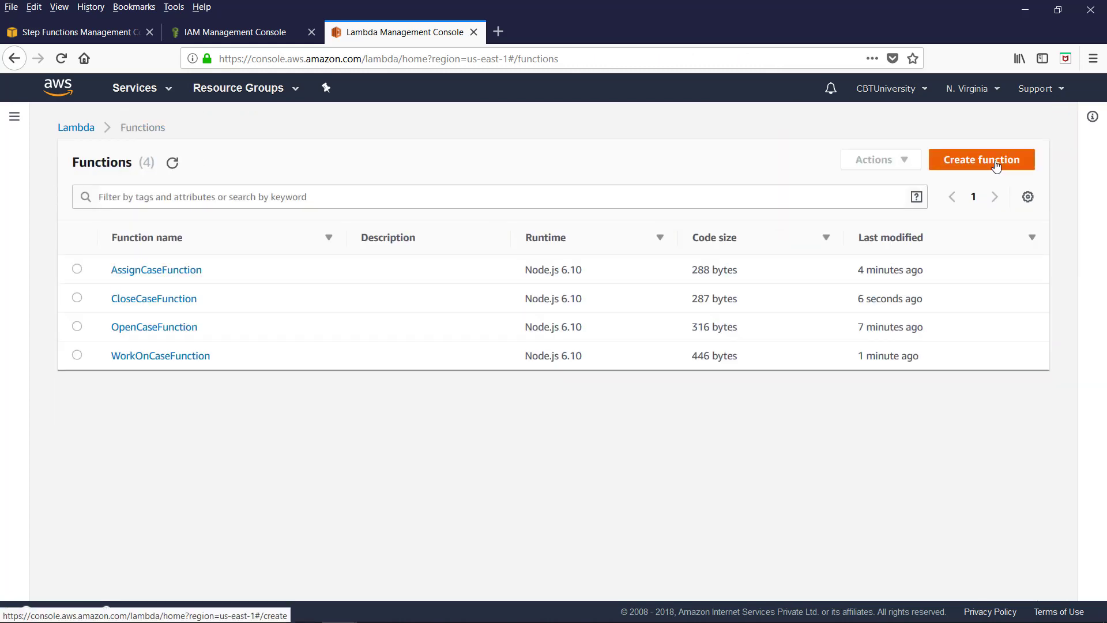
click(996, 166)
key(alt+Tab)
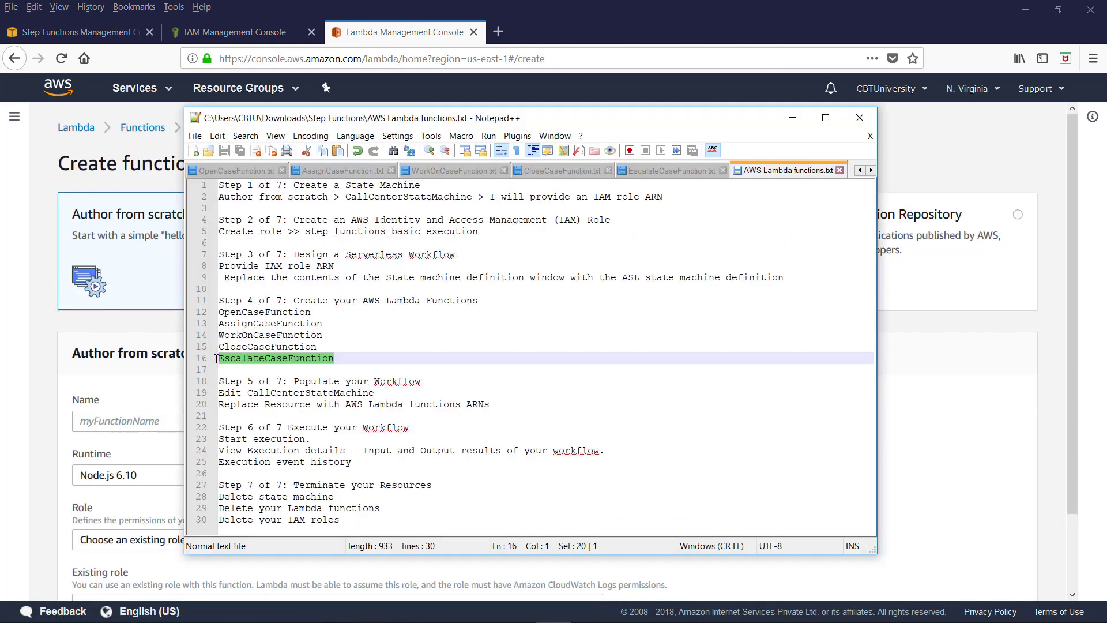
click(95, 421)
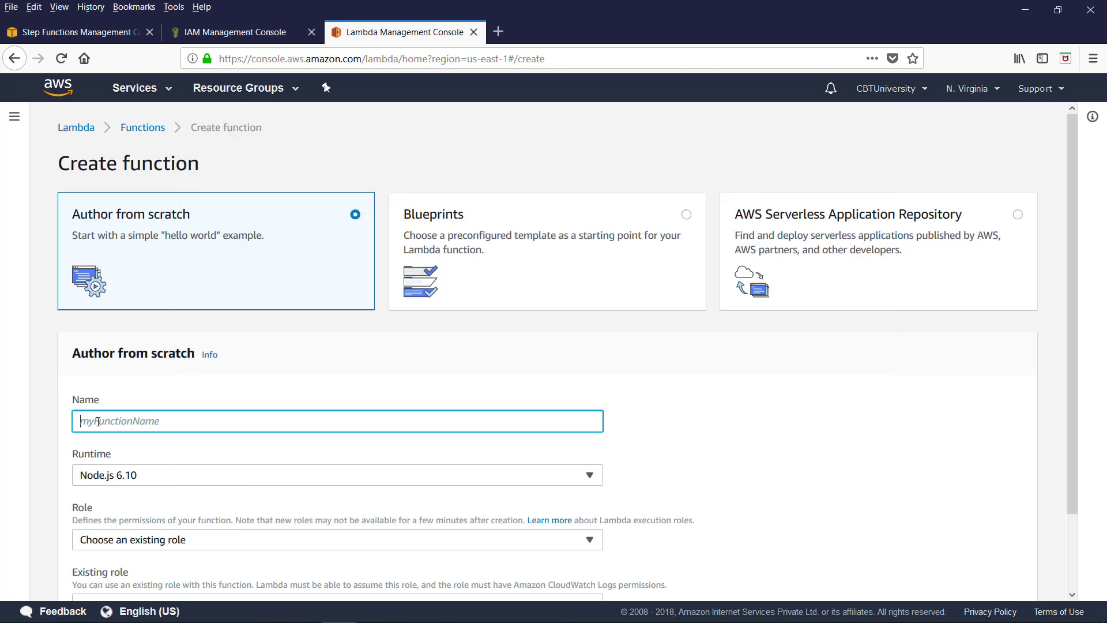
key(ctrl+v)
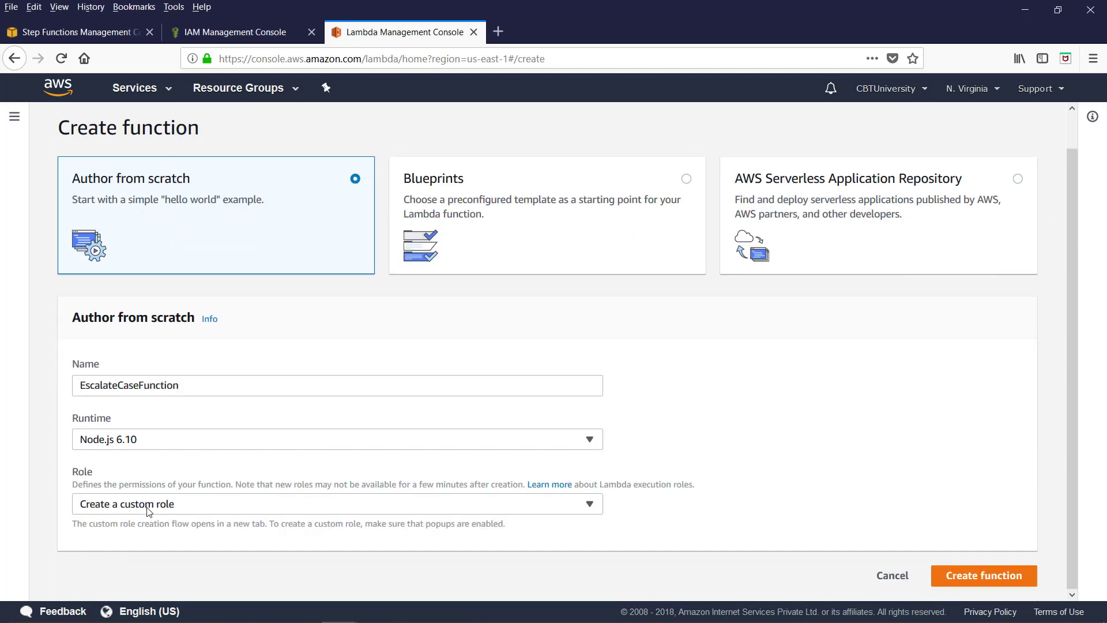
Use the custom role option to give EscalateCaseFunction the lambda_basic_execution role, allow the access and create the function.
click(148, 504)
click(139, 484)
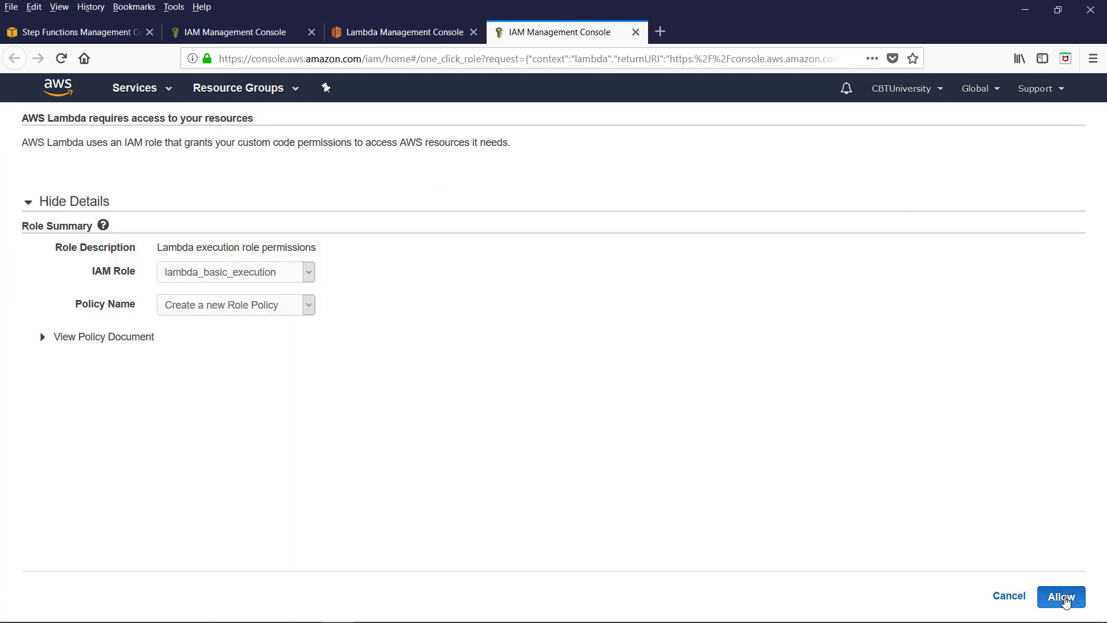
click(1063, 597)
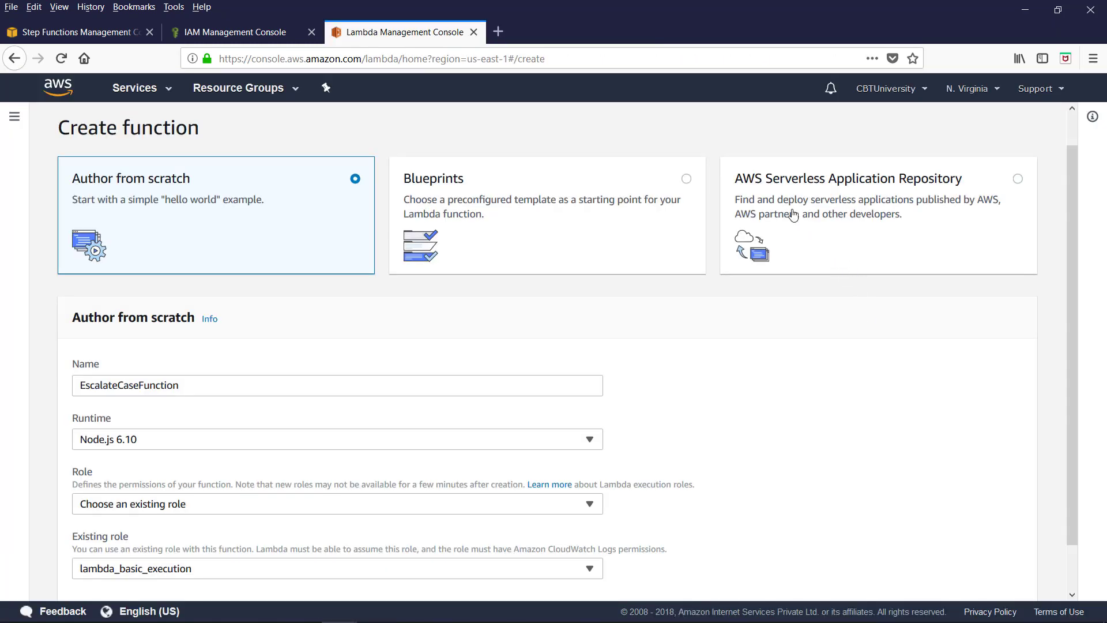
scroll(639, 309, down, 2)
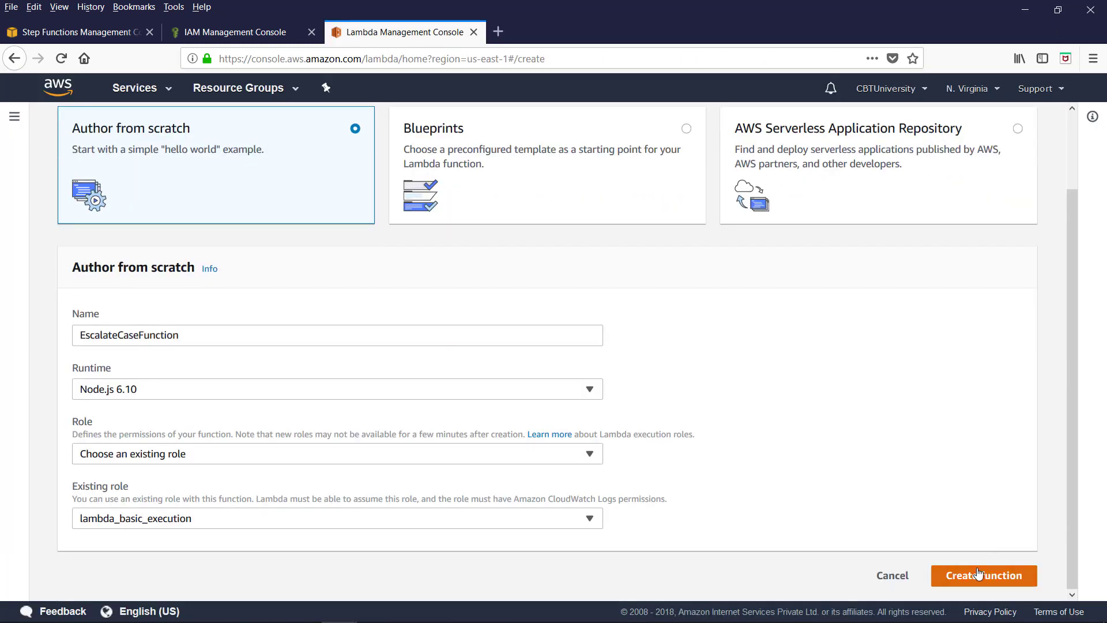
click(979, 574)
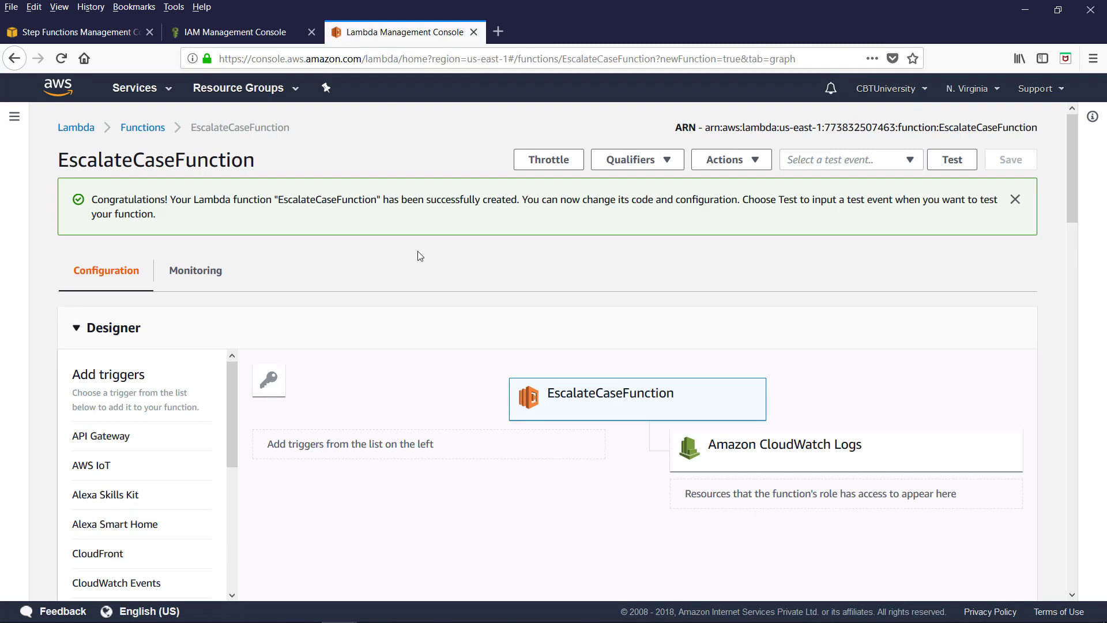
Return to the Lambda functions list, and open the step_functions_basic_execution state machine for editing in the Step Functions console.
click(143, 131)
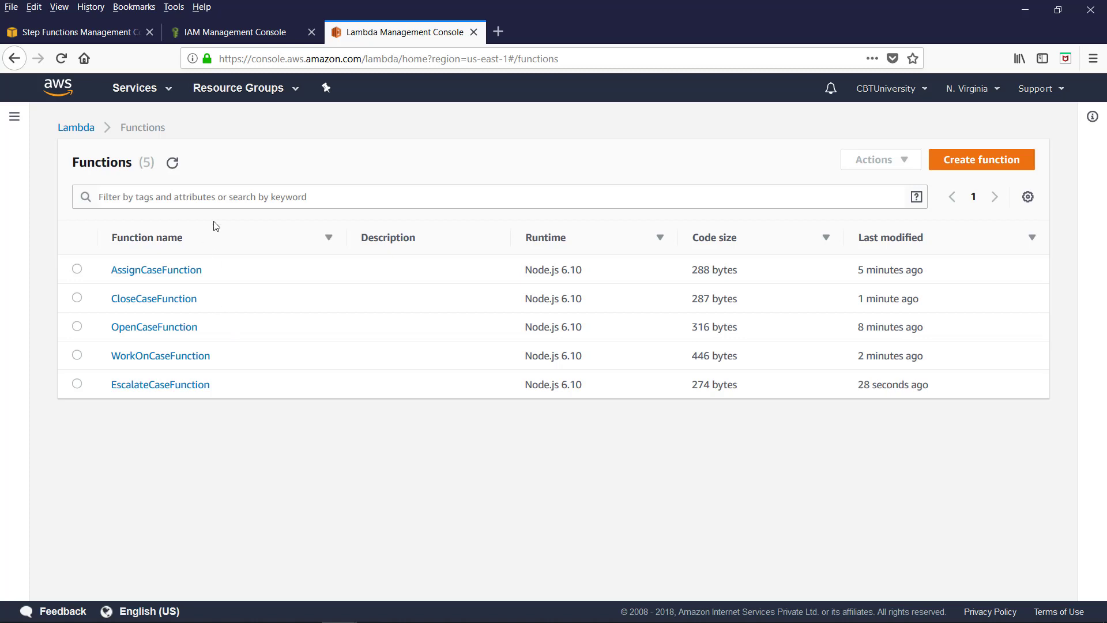
click(95, 32)
click(55, 171)
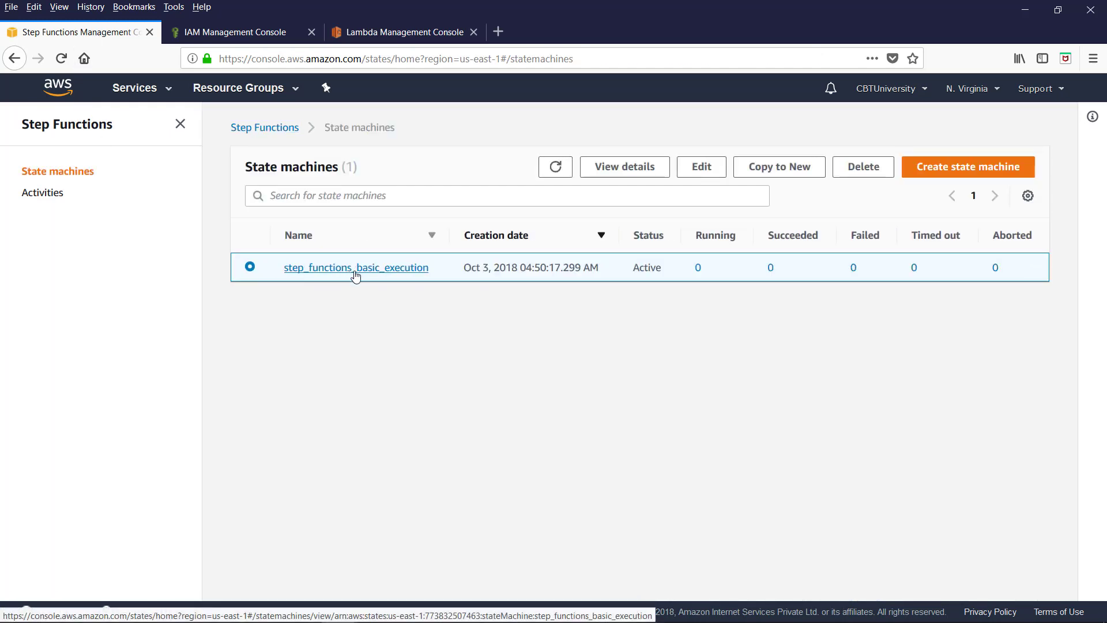
click(324, 272)
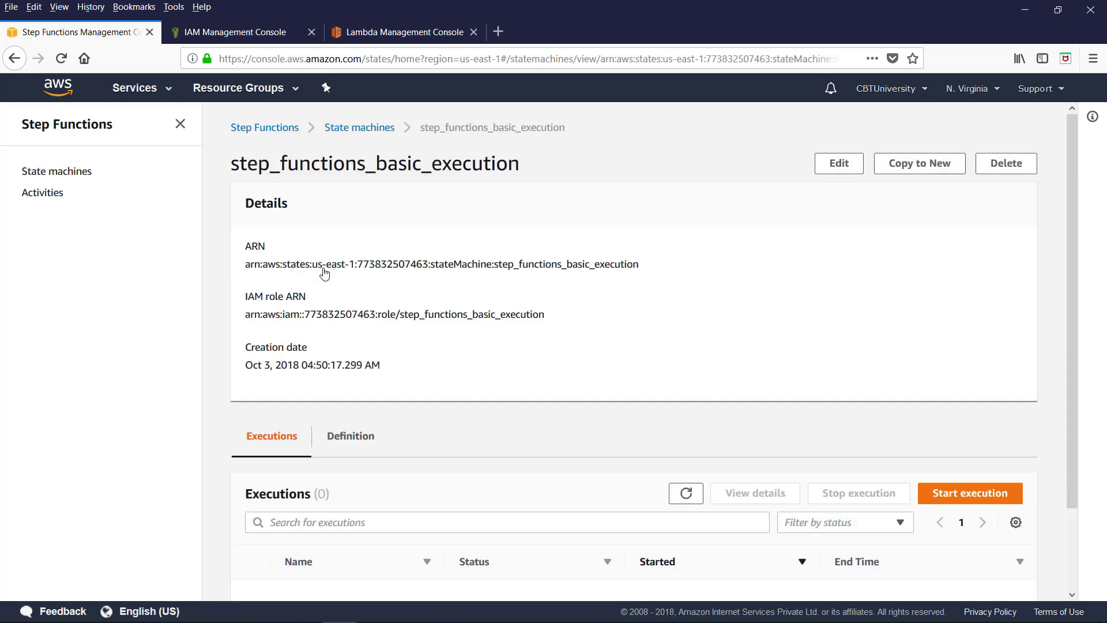
click(836, 169)
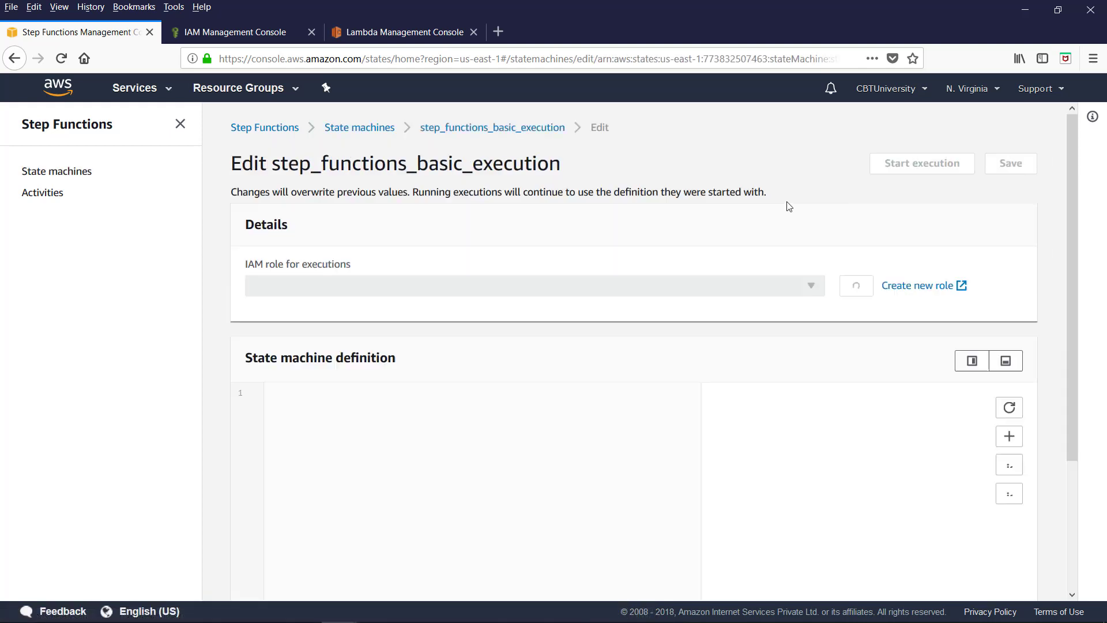
In the state machine definition, replace the Open Case state's placeholder Resource with the suggested OpenCaseFunction ARN.
scroll(290, 248, down, 2)
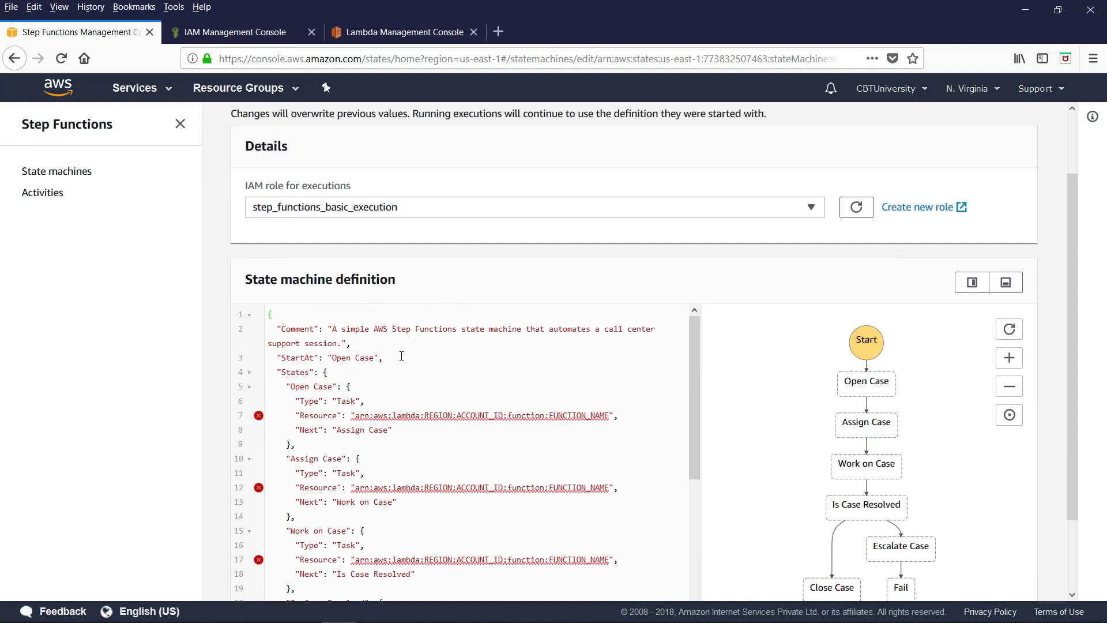
mouse_move(358, 417)
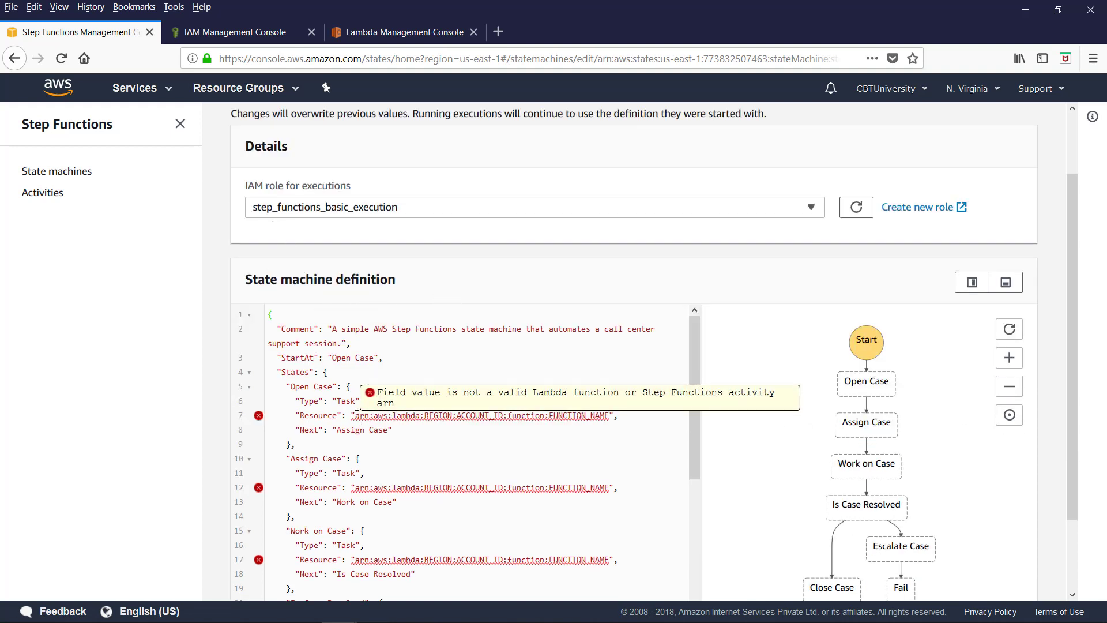
click(357, 415)
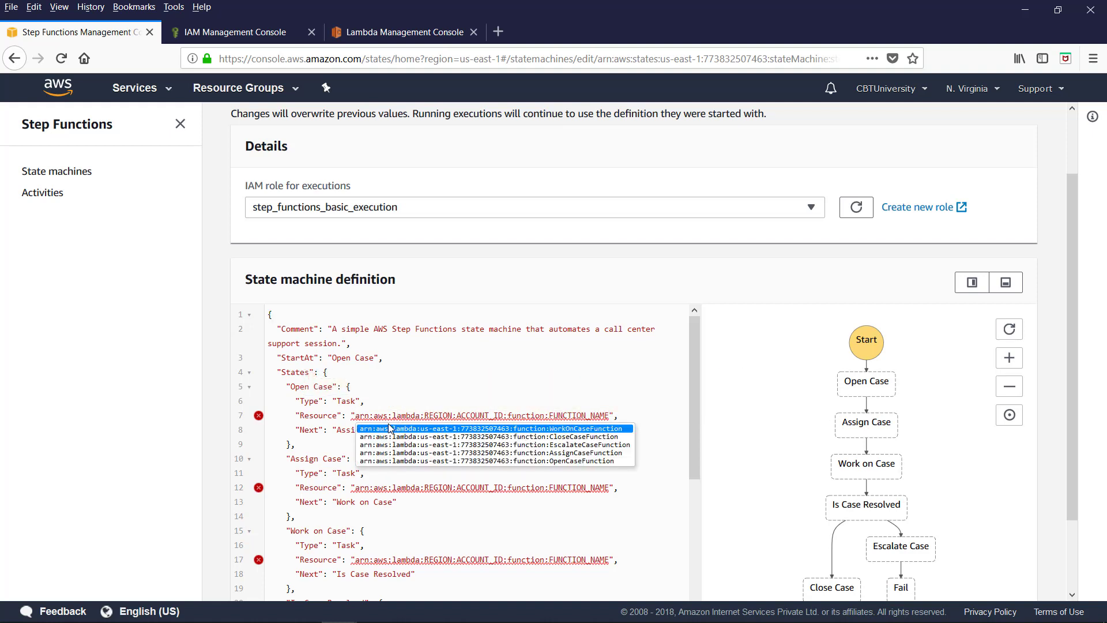
click(443, 461)
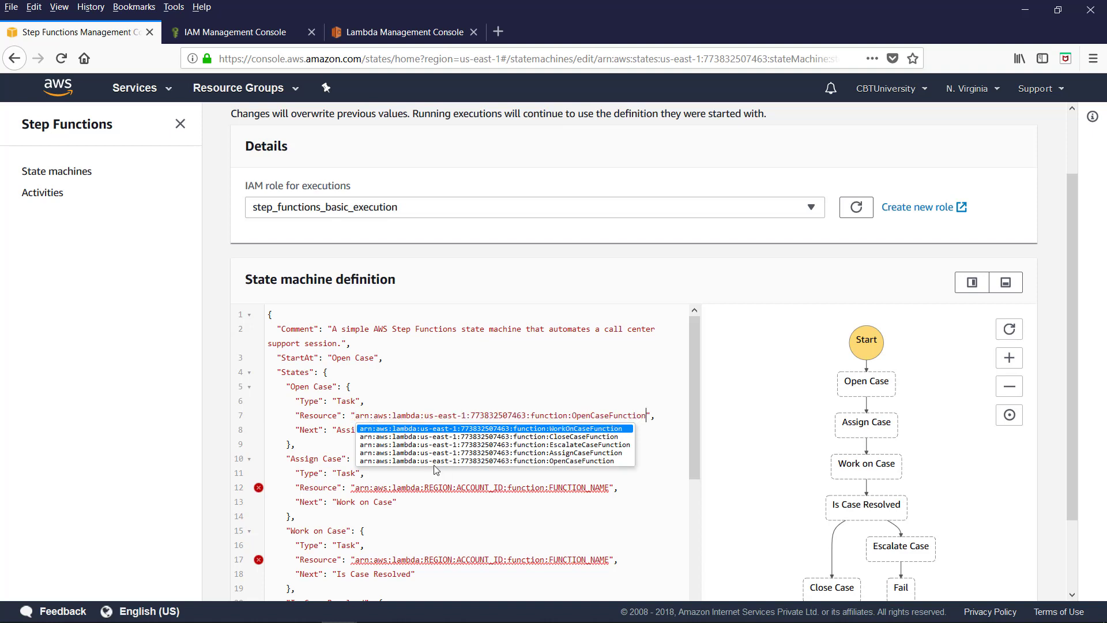
click(451, 446)
Replace the Assign Case state's placeholder Resource with the suggested AssignCaseFunction ARN.
scroll(384, 436, down, 3)
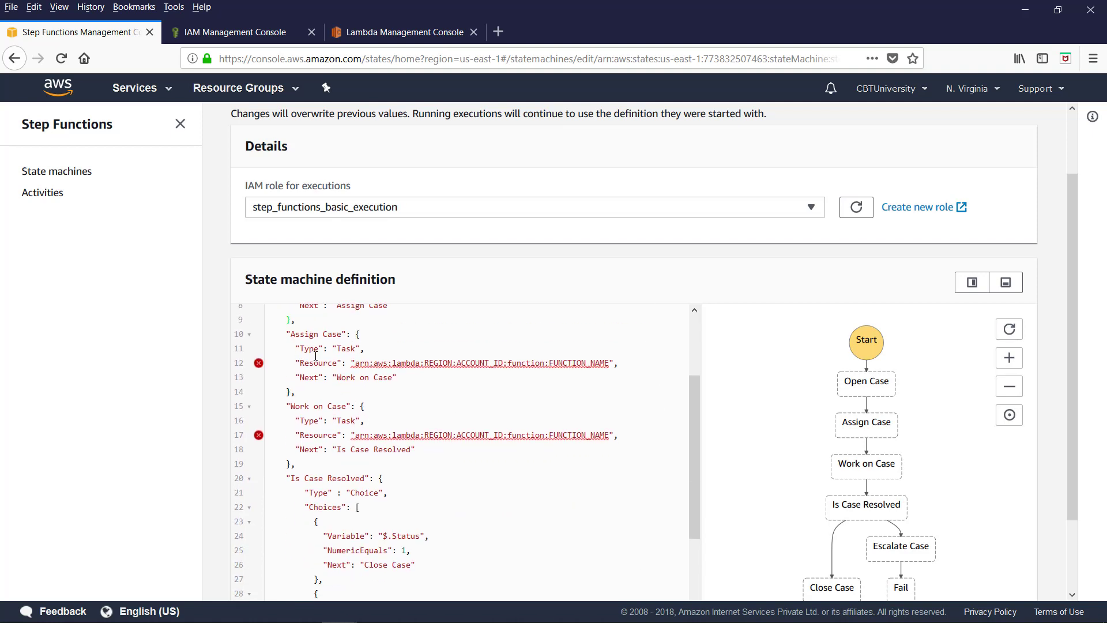
click(362, 365)
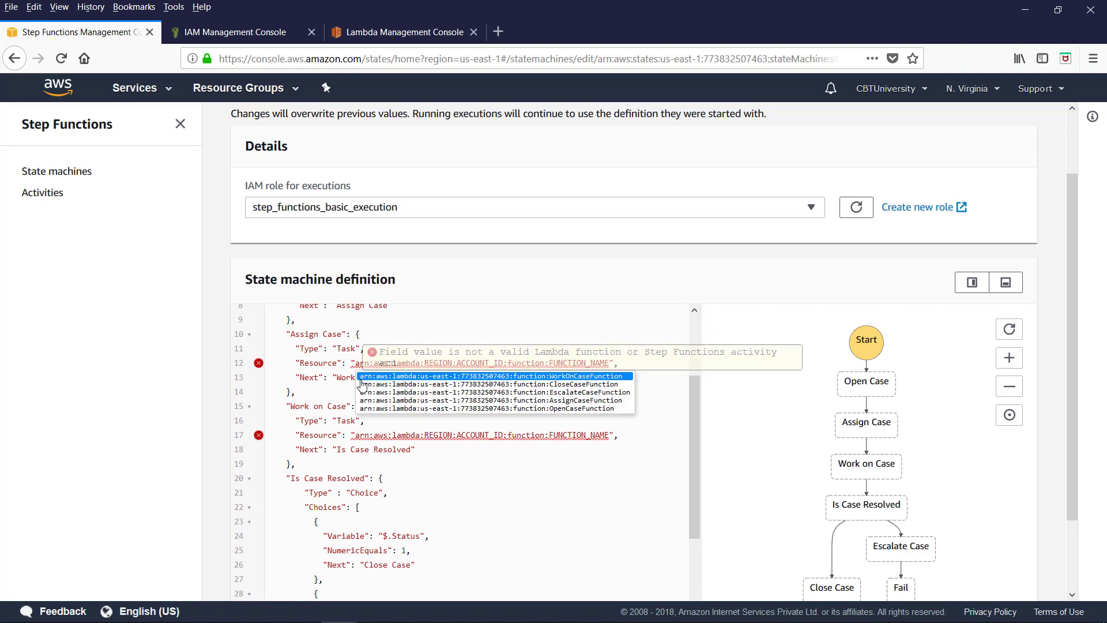
click(375, 401)
click(664, 441)
Replace the Work on Case state's placeholder Resource with the suggested WorkOnCaseFunction ARN.
scroll(357, 455, down, 1)
click(357, 374)
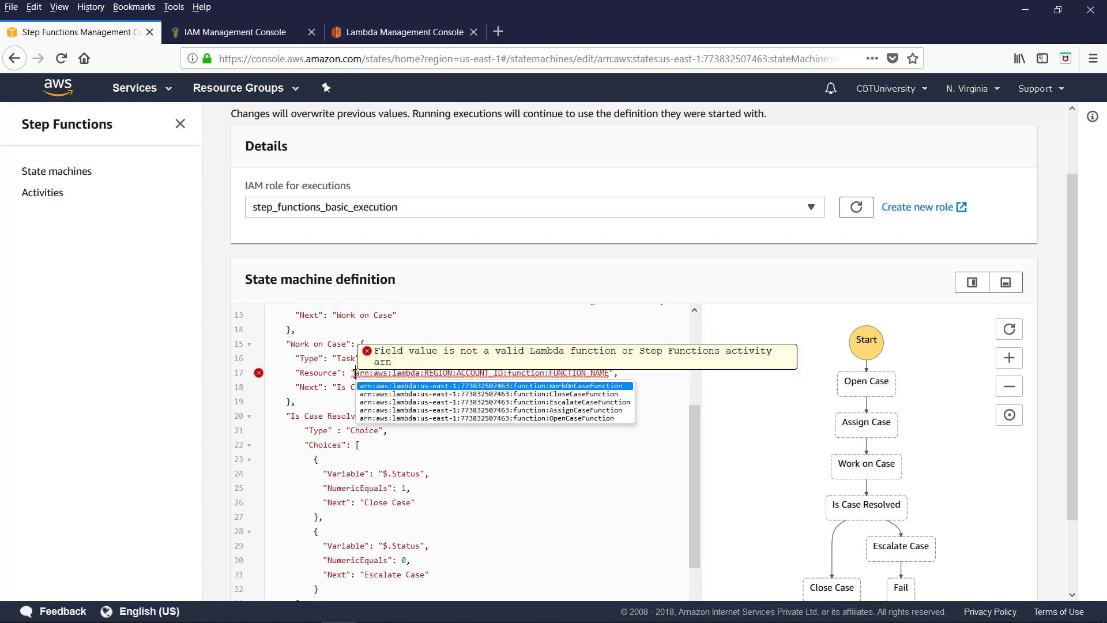
click(472, 385)
scroll(356, 458, down, 4)
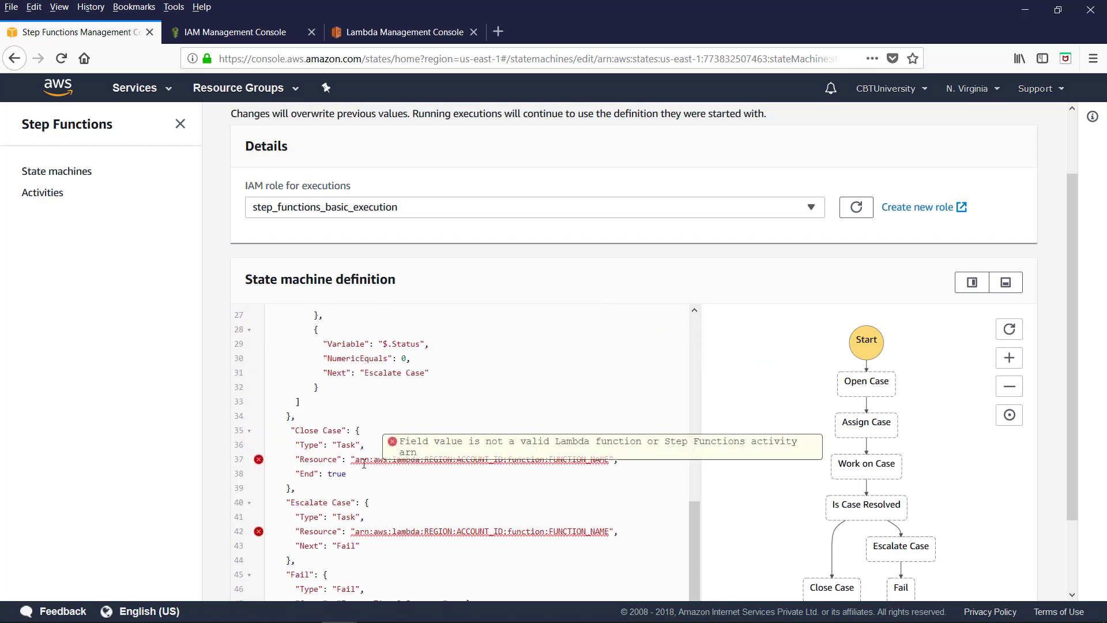
Replace the Close Case state's placeholder Resource with the suggested CloseCaseFunction ARN.
click(356, 458)
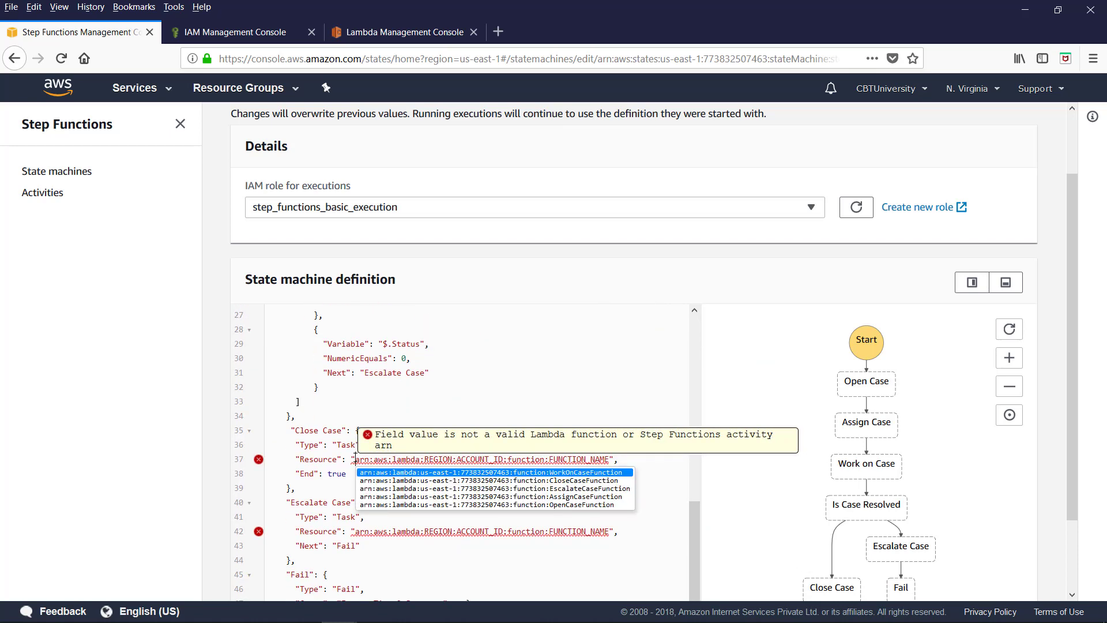
click(417, 481)
click(527, 421)
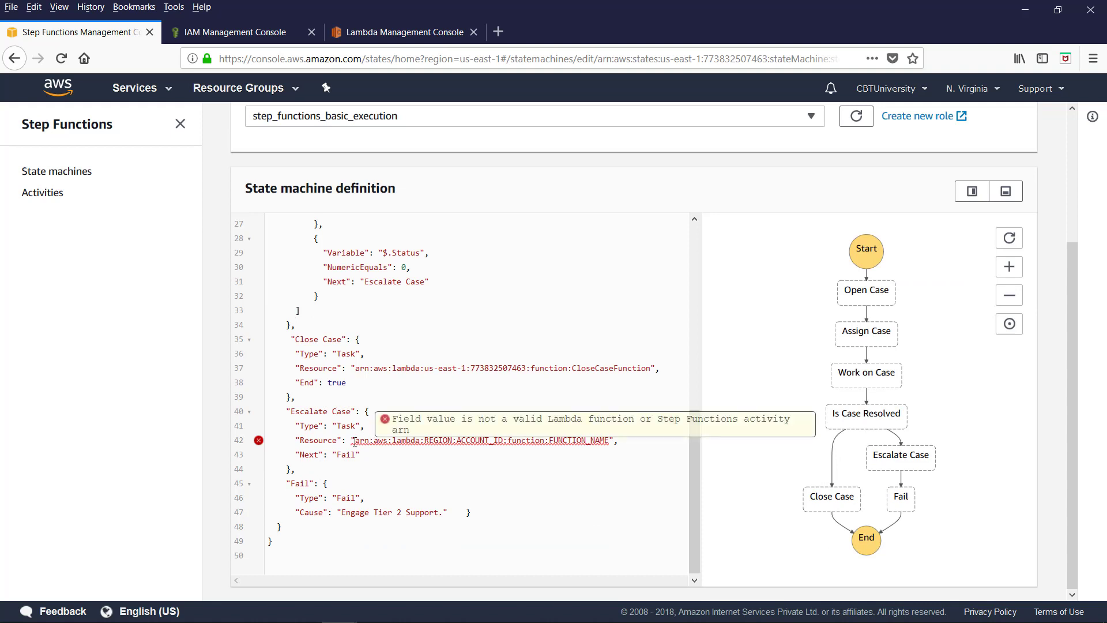
Replace the Escalate Case state's placeholder Resource with the suggested EscalateCaseFunction ARN, and save the state machine.
click(378, 440)
click(392, 470)
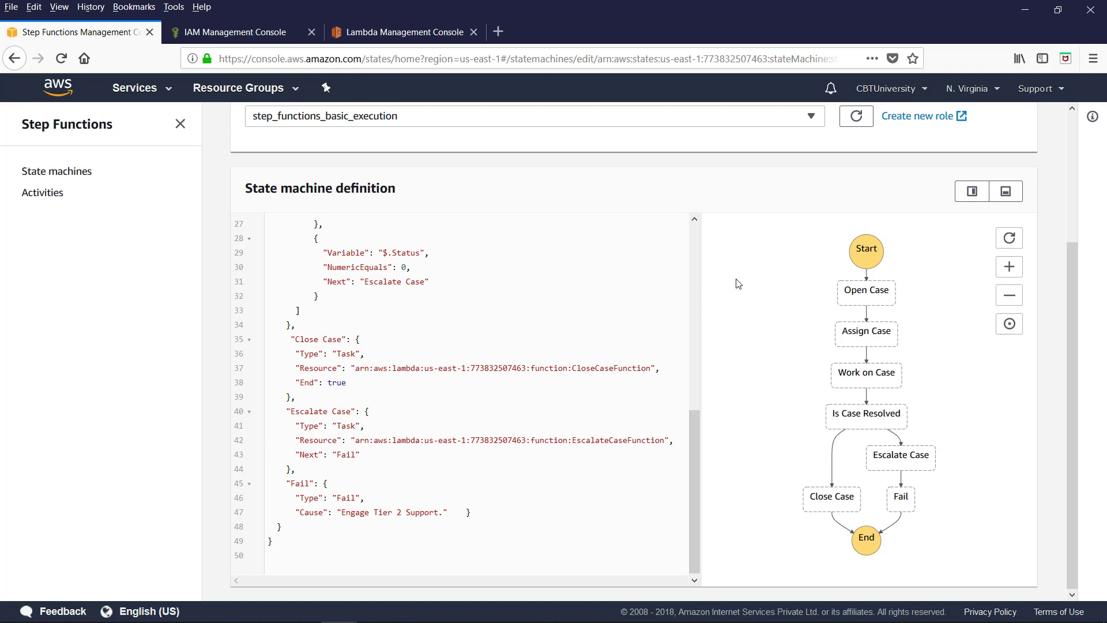
scroll(735, 283, up, 3)
click(1030, 173)
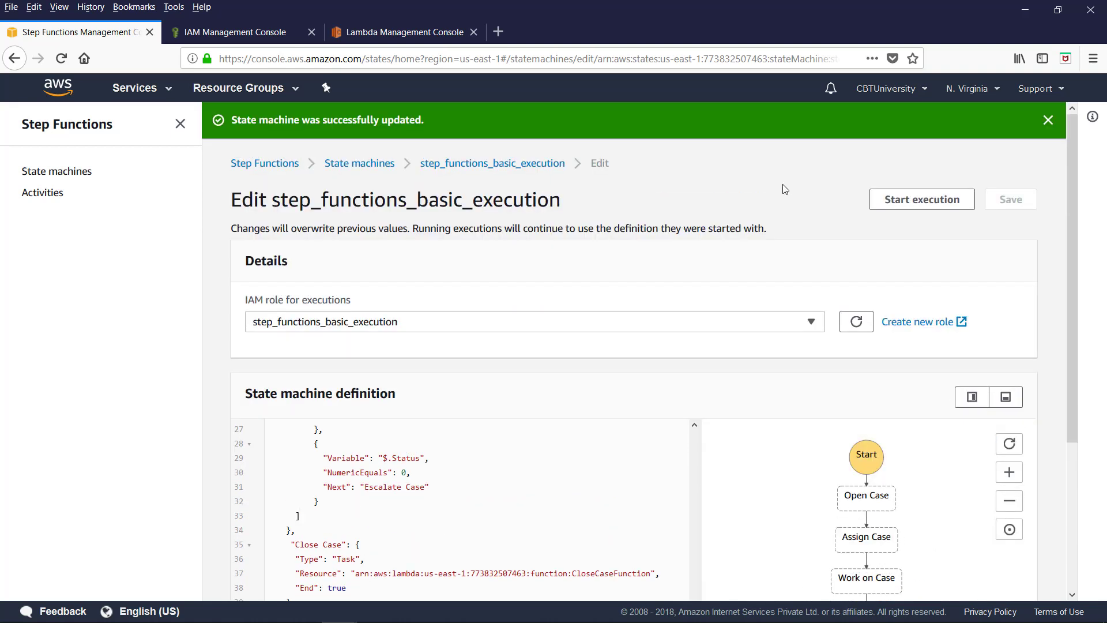
Start a new execution of the state machine named demo-state-machine, keeping the default JSON input.
click(903, 210)
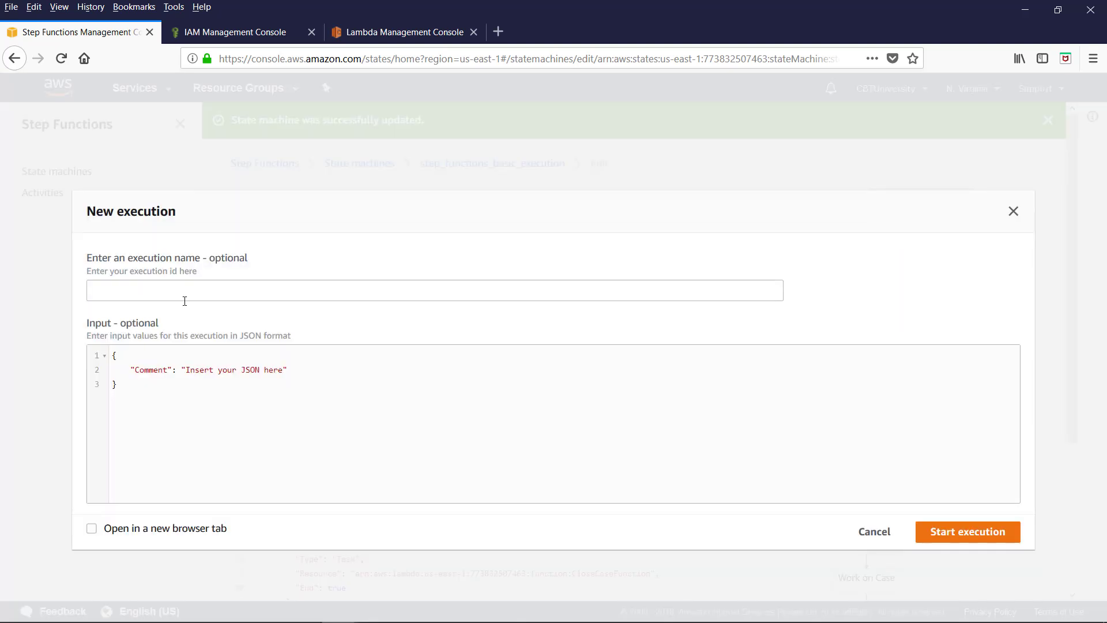
click(185, 301)
text(demo-state-machine)
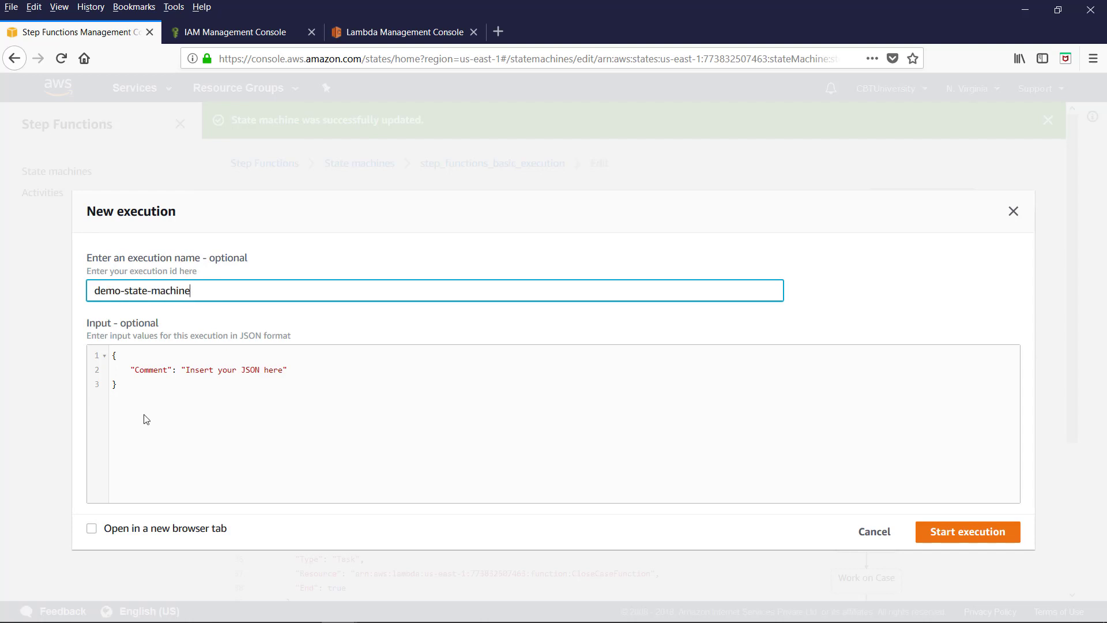
click(962, 535)
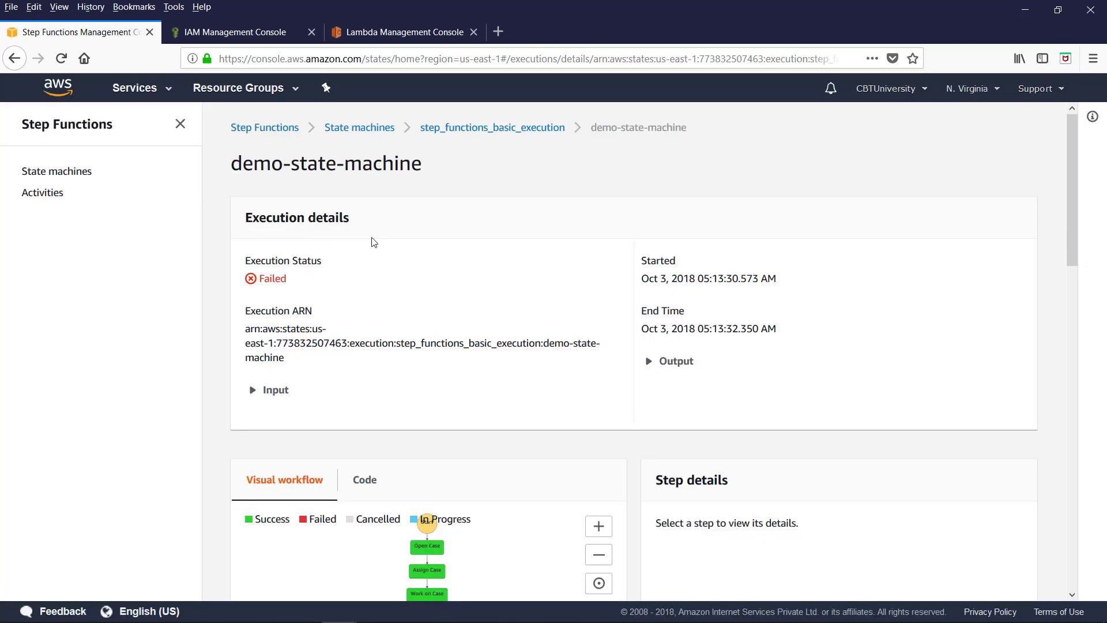
Examine the execution's input and the step details of the Assign Case and Escalate Case states in the visual workflow.
click(252, 389)
scroll(545, 403, down, 4)
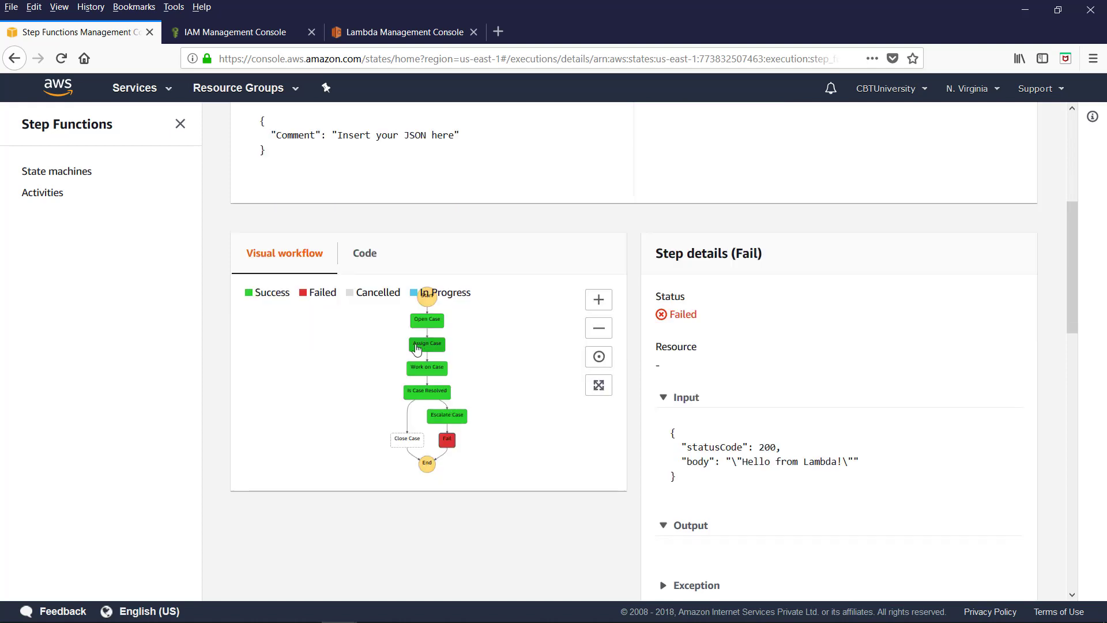
click(418, 346)
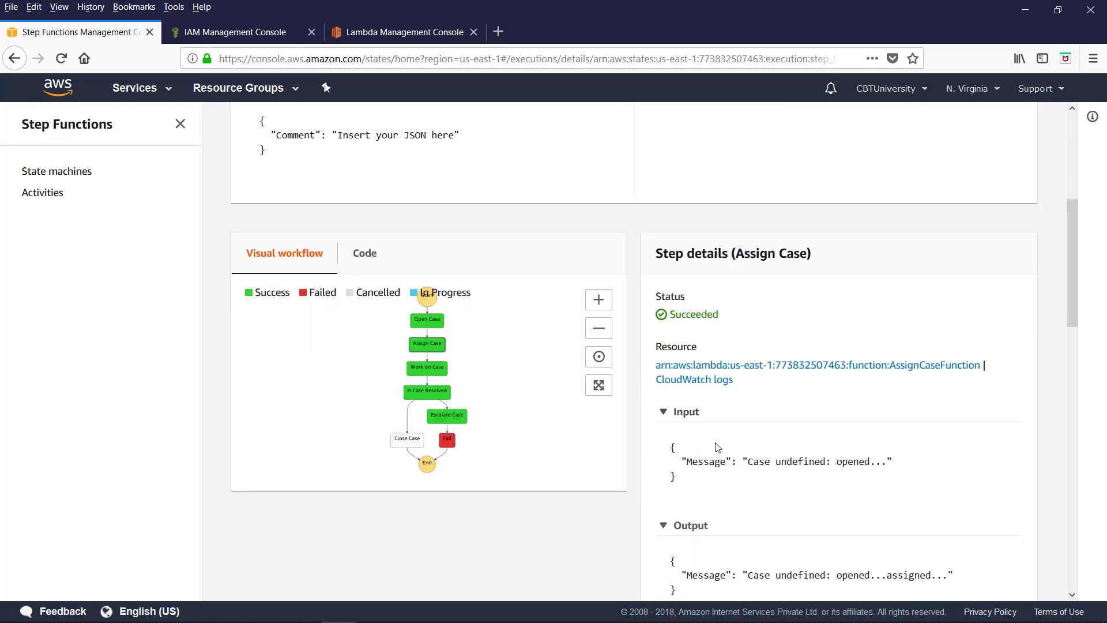
scroll(741, 501, down, 5)
scroll(353, 394, up, 2)
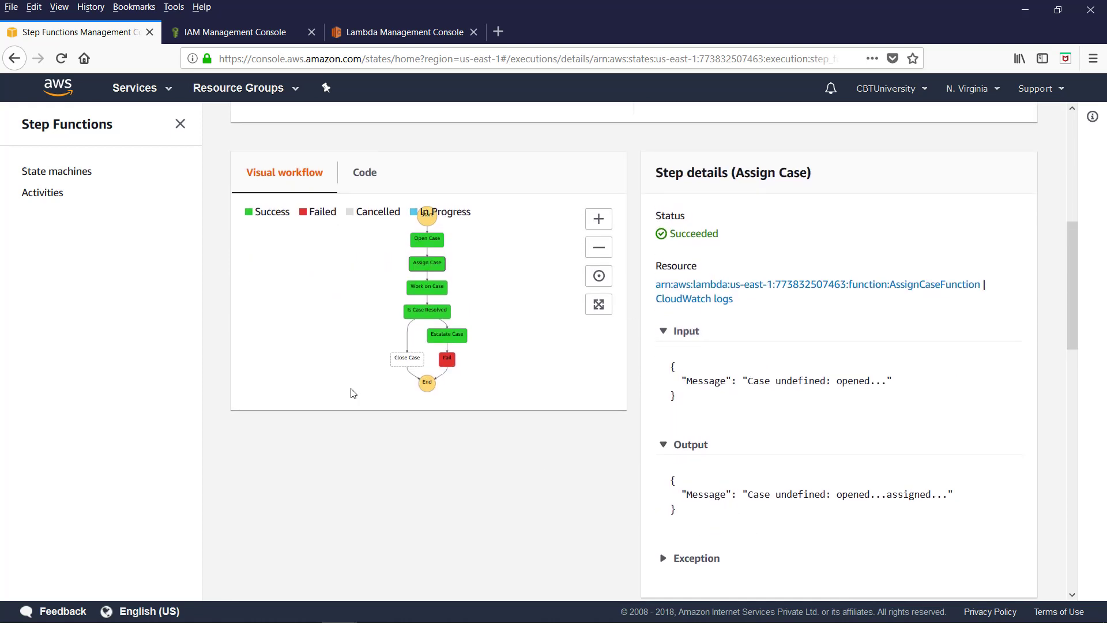
click(431, 317)
click(454, 411)
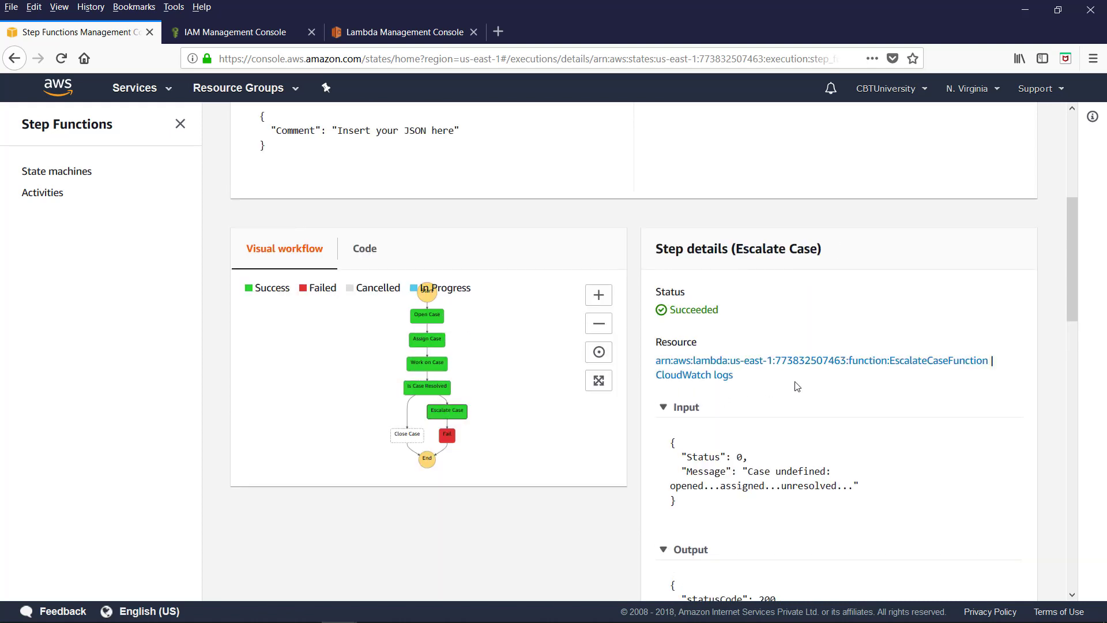
scroll(797, 387, down, 5)
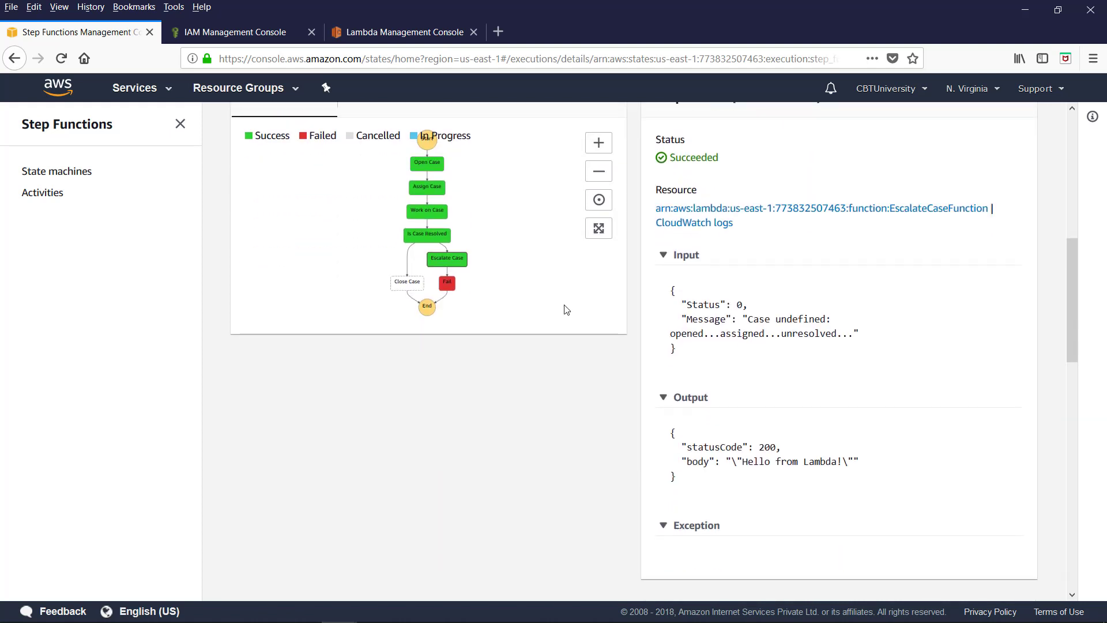
Review the execution event history of demo-state-machine, and return to the workflow graph.
scroll(553, 334, down, 10)
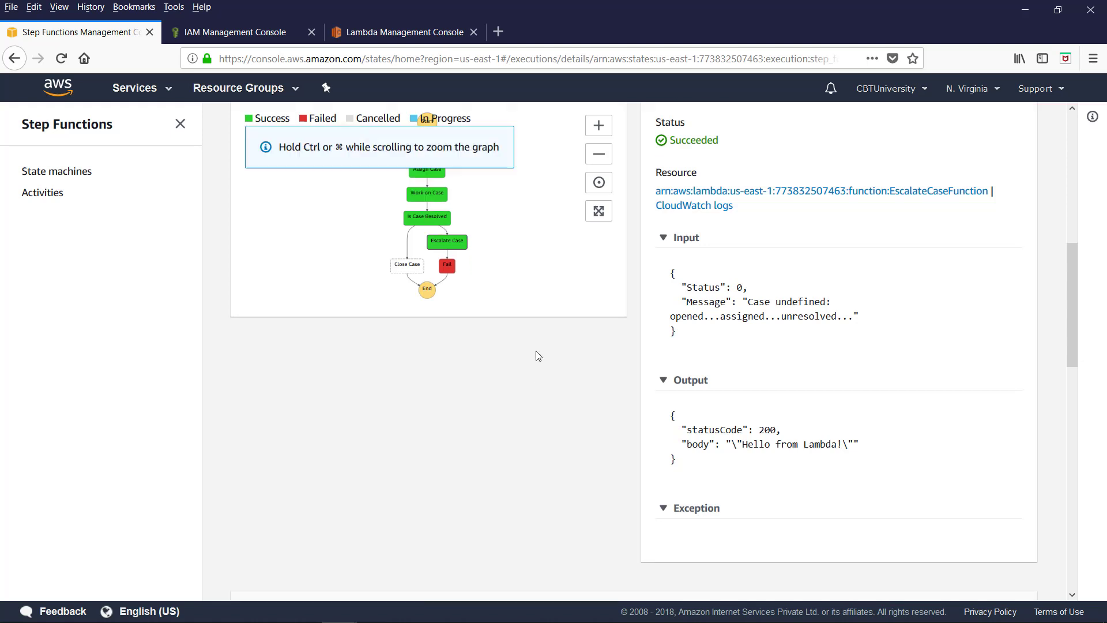
scroll(537, 380, down, 5)
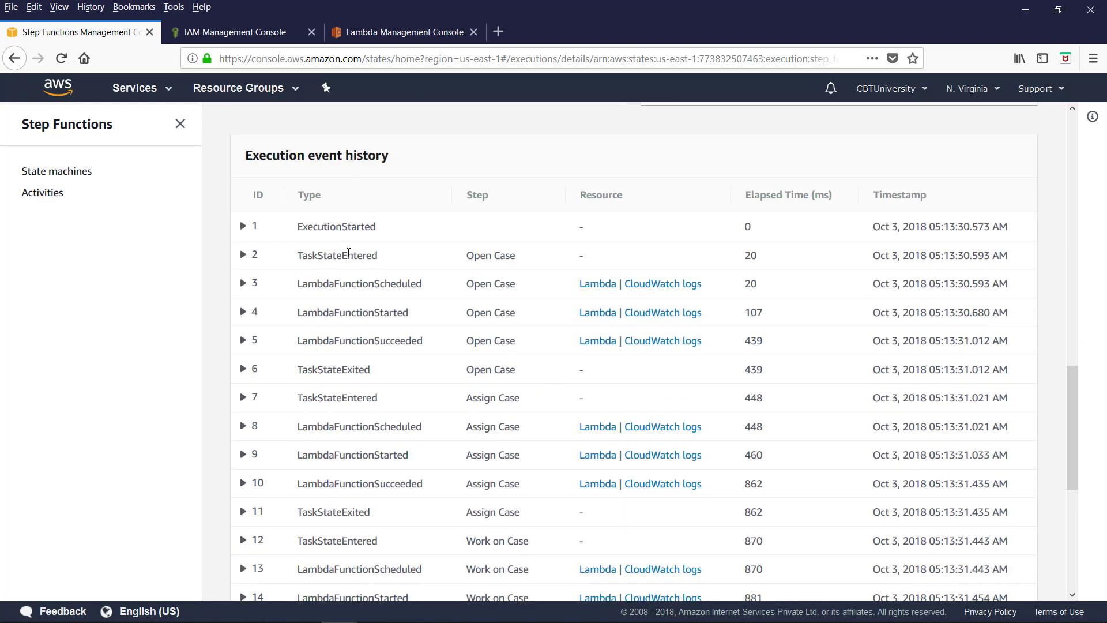
scroll(369, 346, down, 12)
scroll(531, 458, up, 20)
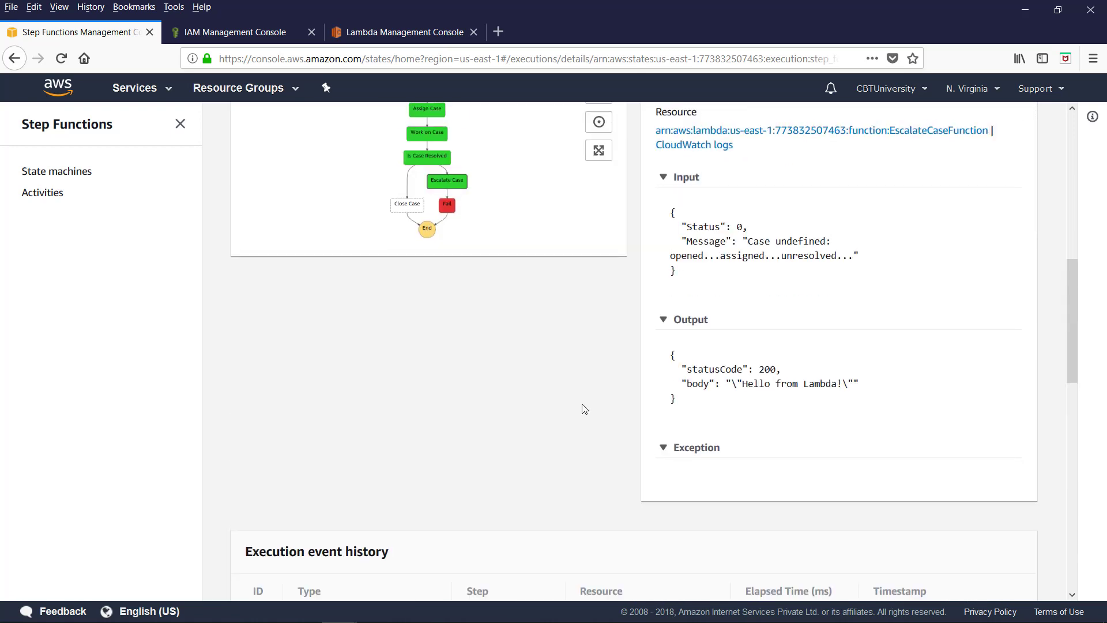
scroll(540, 300, down, 12)
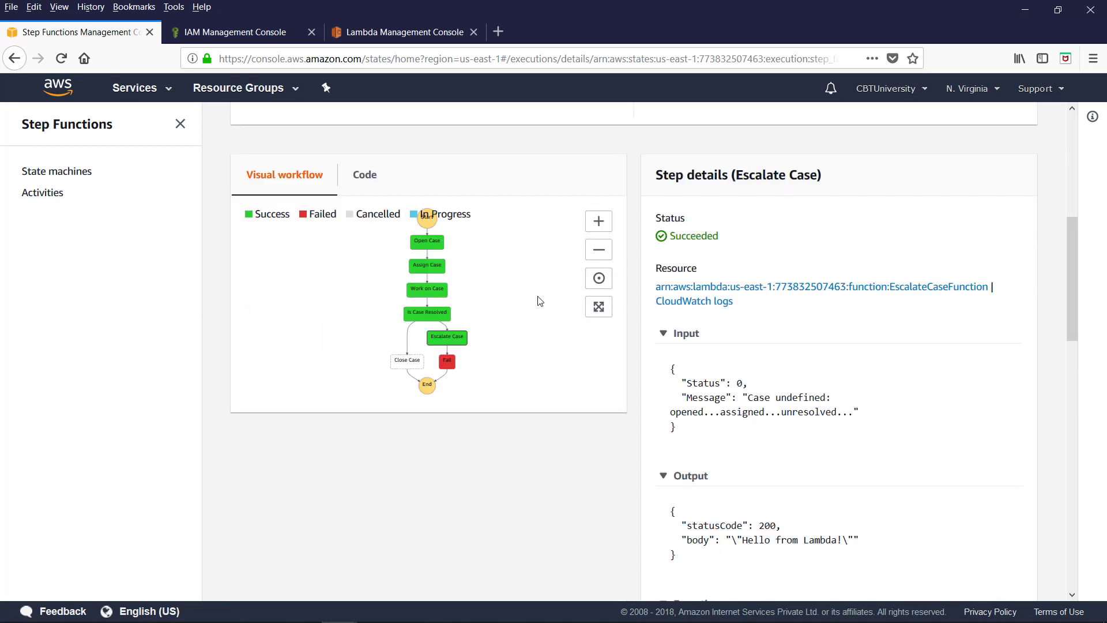
Look through the execution's state machine code, and return to the visual workflow and execution details.
click(365, 188)
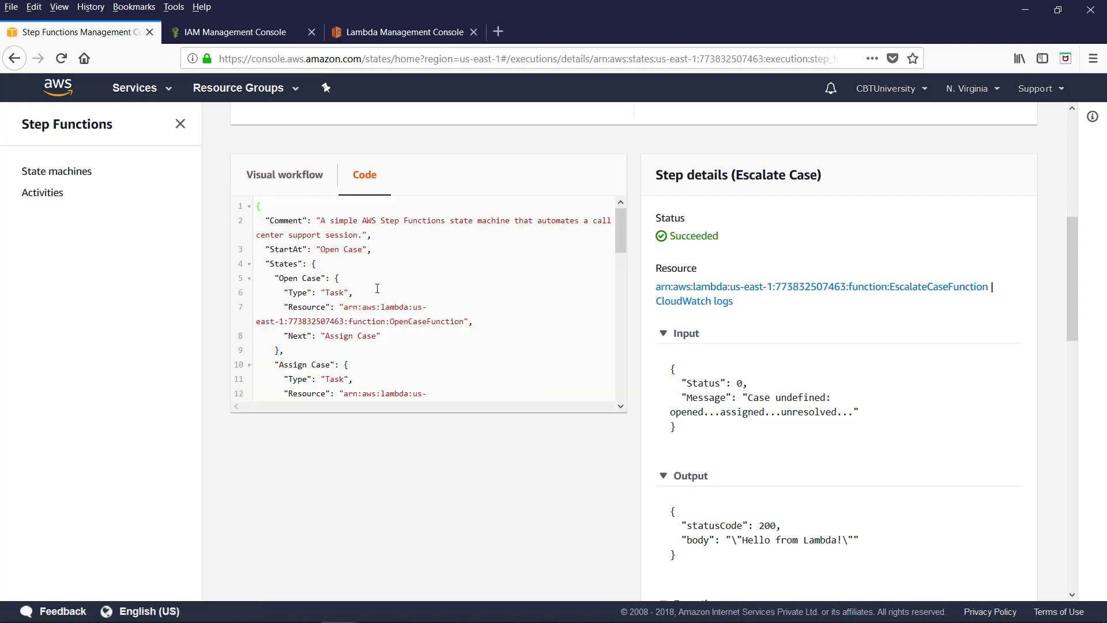
scroll(377, 289, down, 5)
scroll(377, 288, up, 5)
click(274, 179)
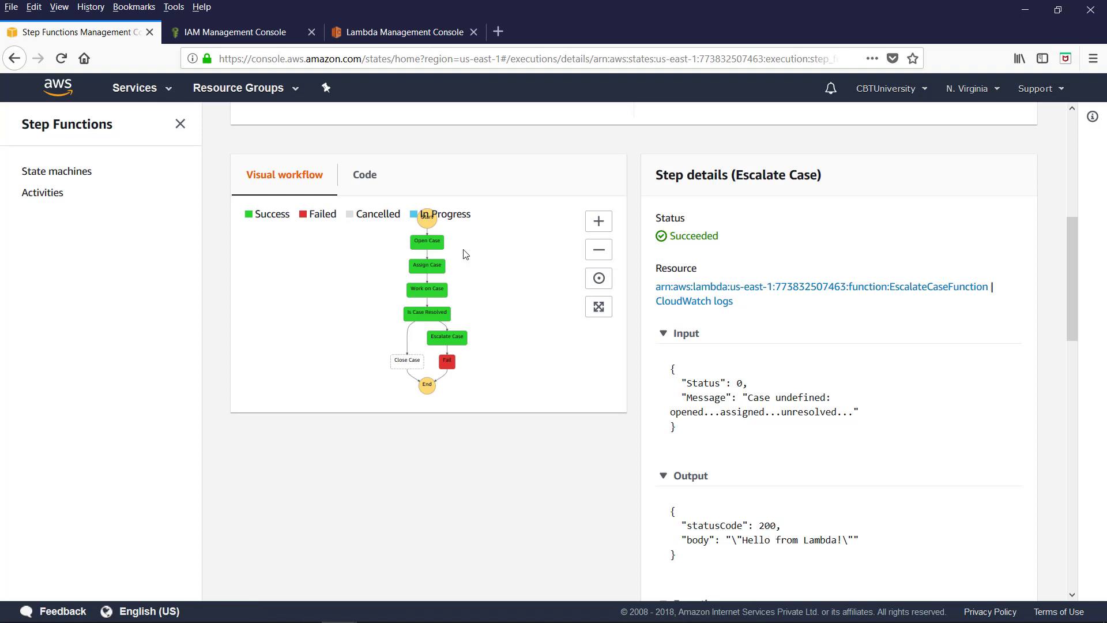
scroll(511, 338, up, 6)
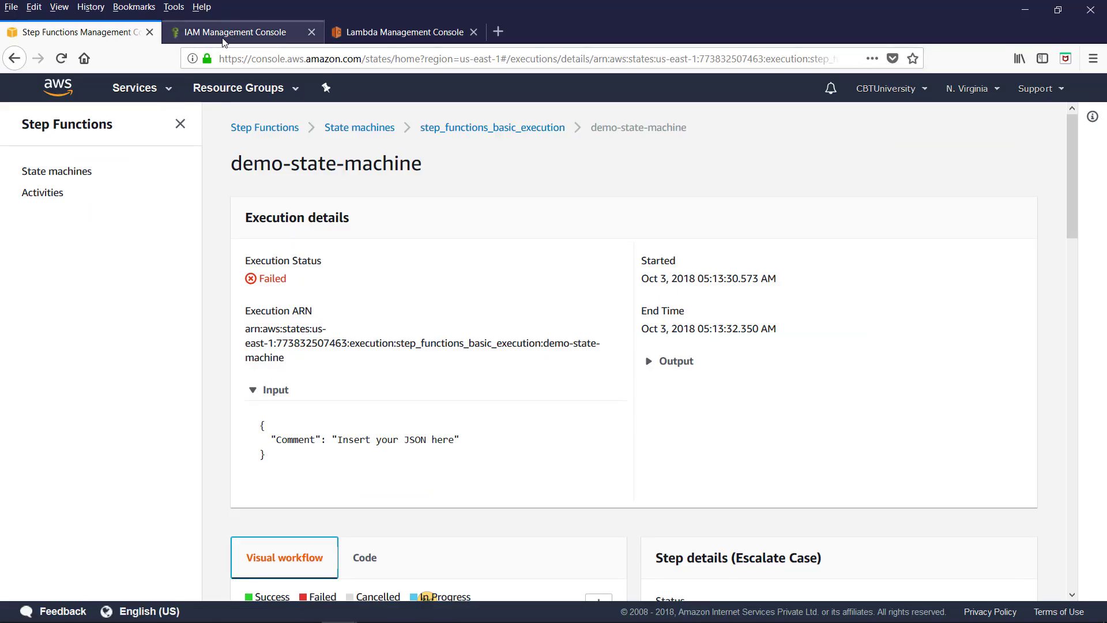
In the IAM console's roles list, delete the step_functions_basic_execution role.
click(223, 34)
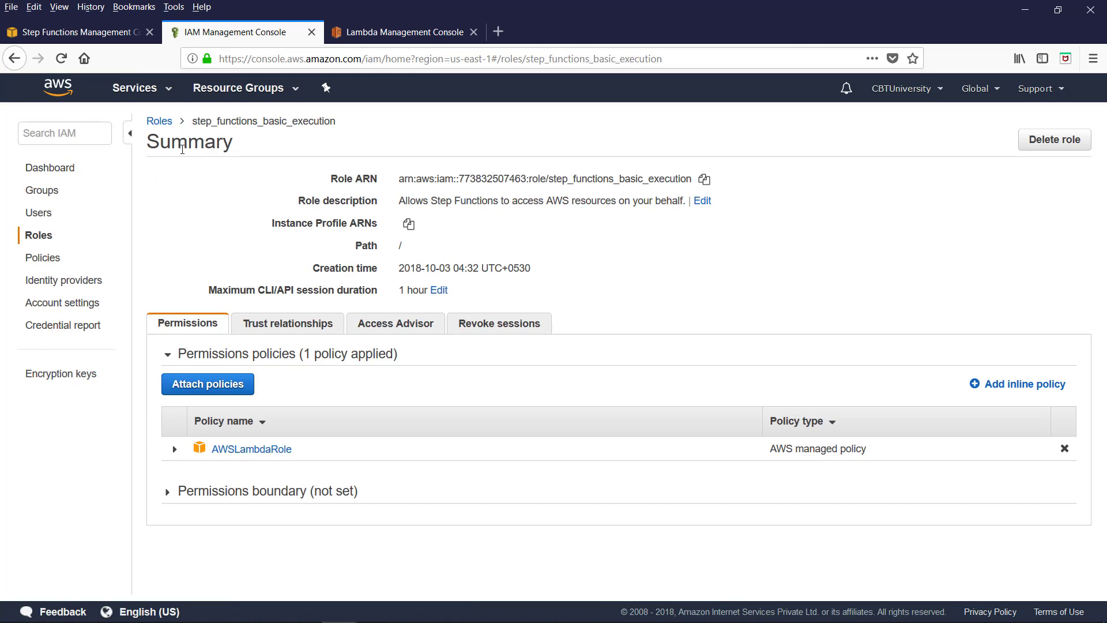
click(156, 123)
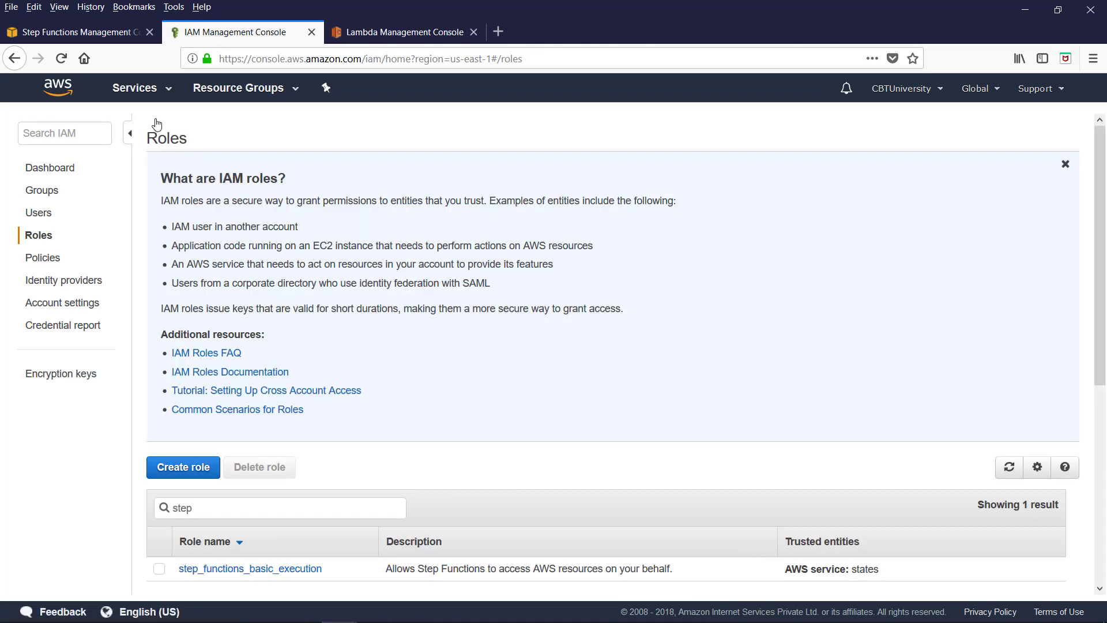
scroll(340, 548, down, 4)
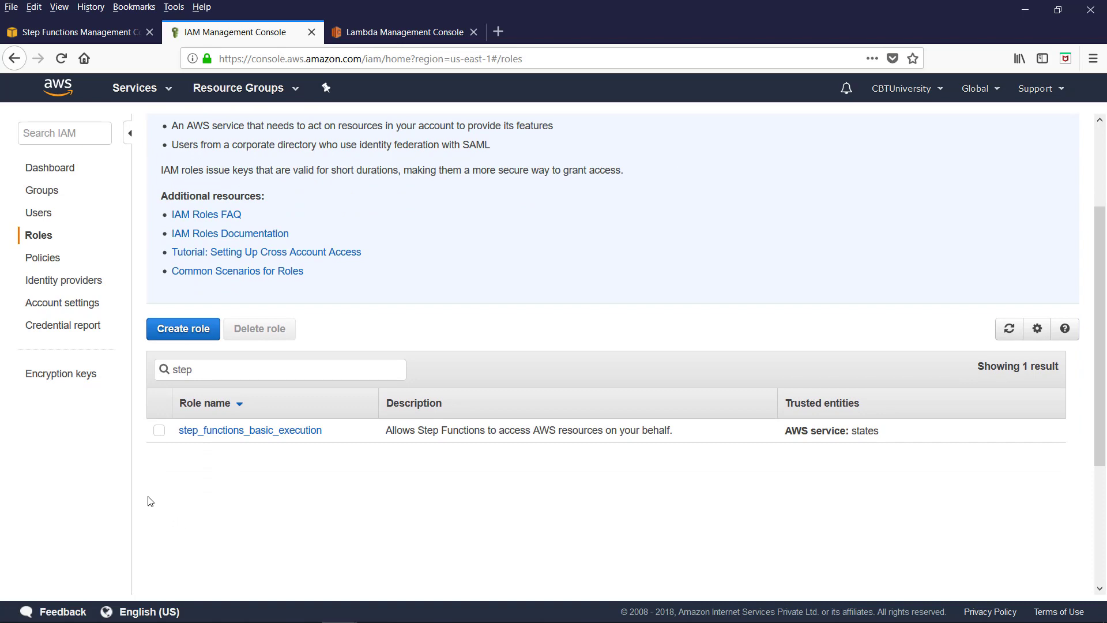
click(159, 435)
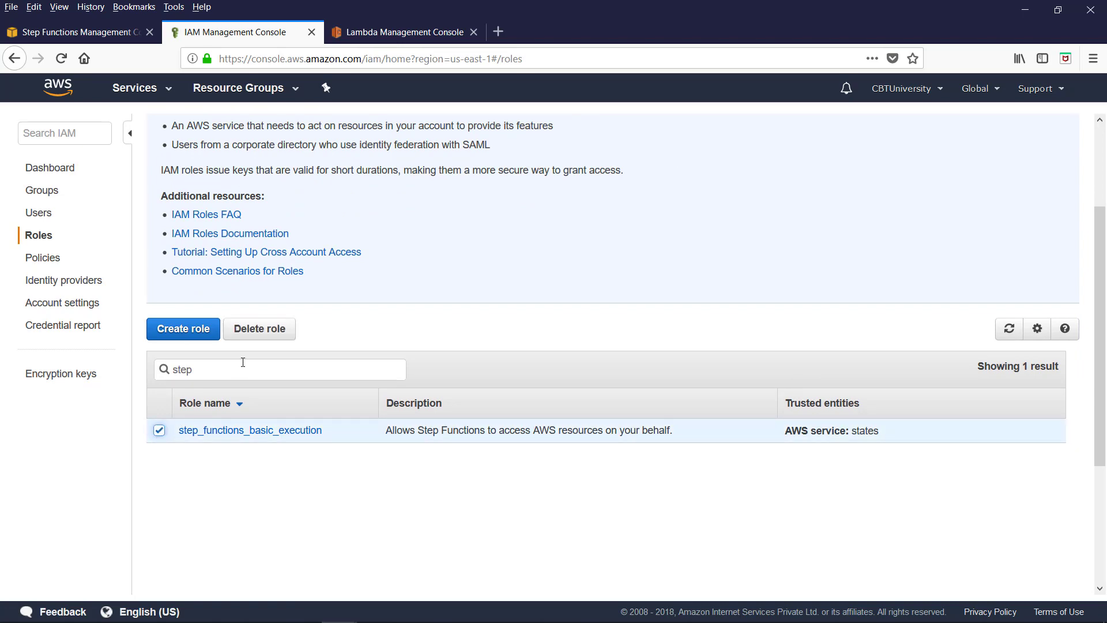
click(265, 343)
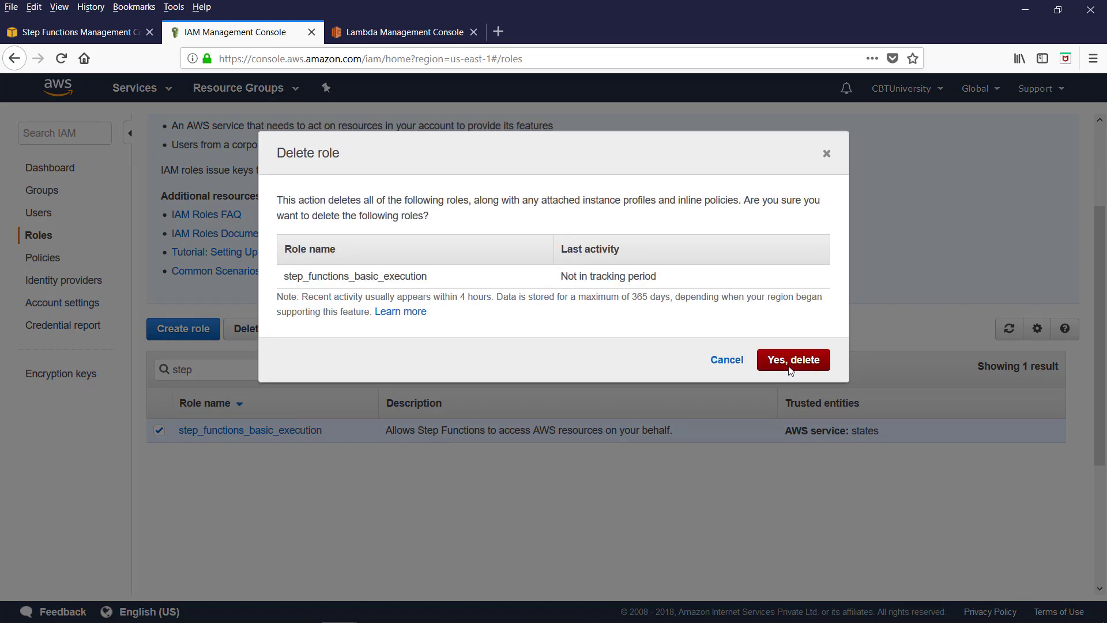
click(790, 370)
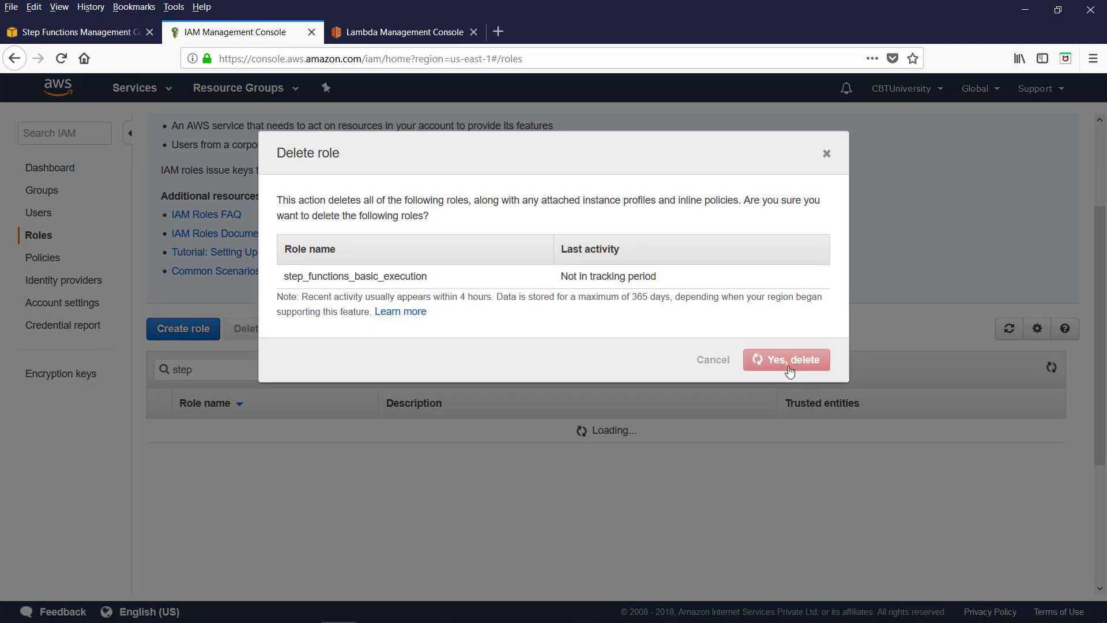
scroll(293, 443, down, 2)
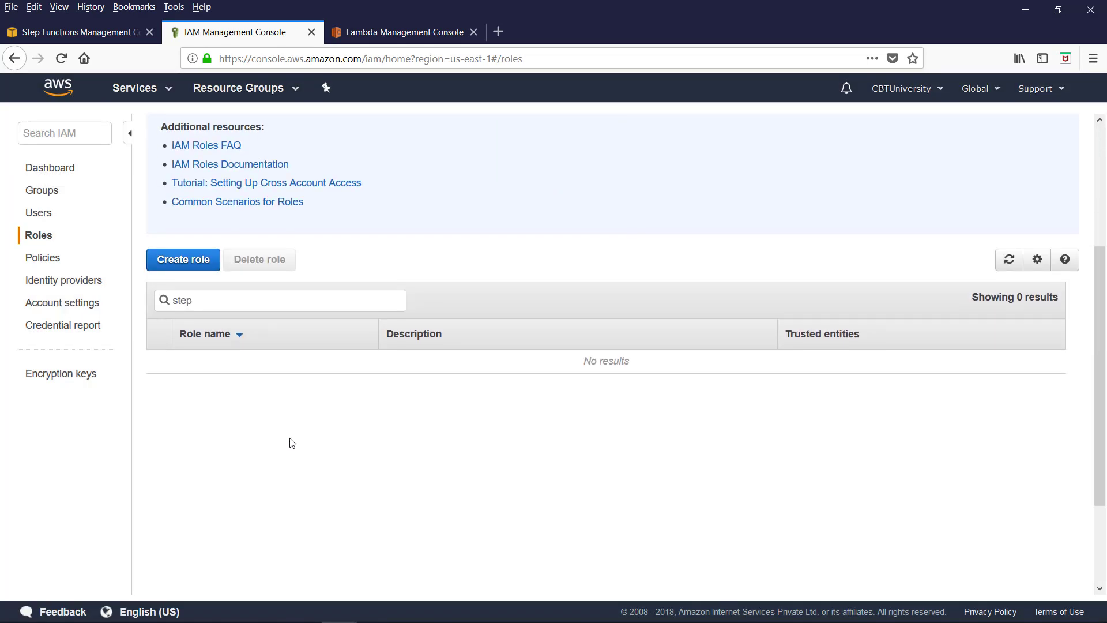
scroll(237, 379, up, 3)
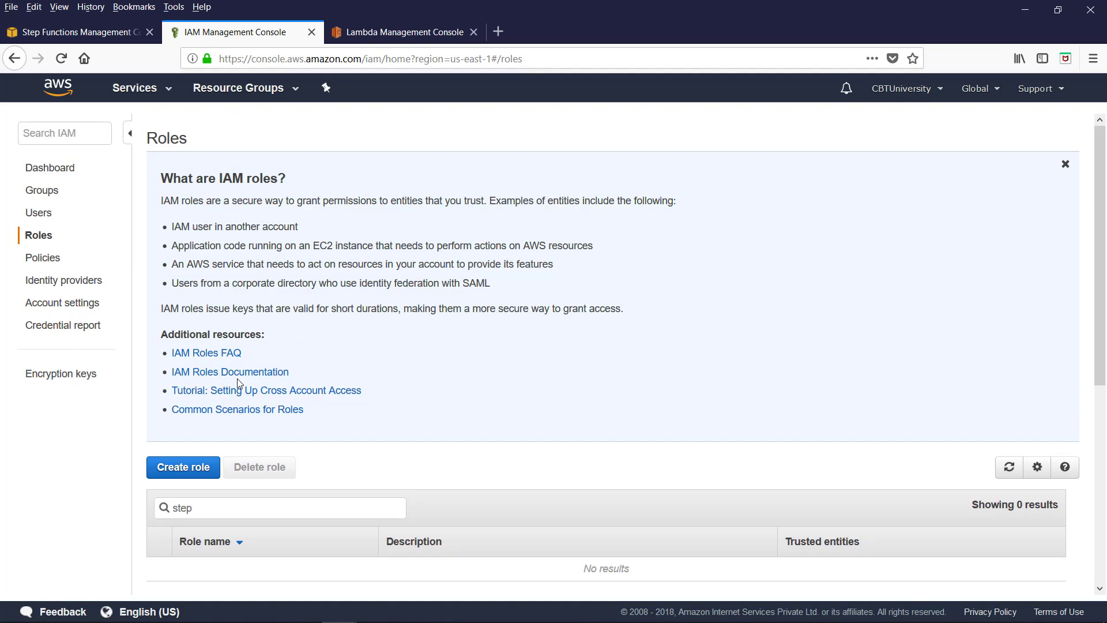
In the Lambda console's functions list, delete AssignCaseFunction.
click(395, 30)
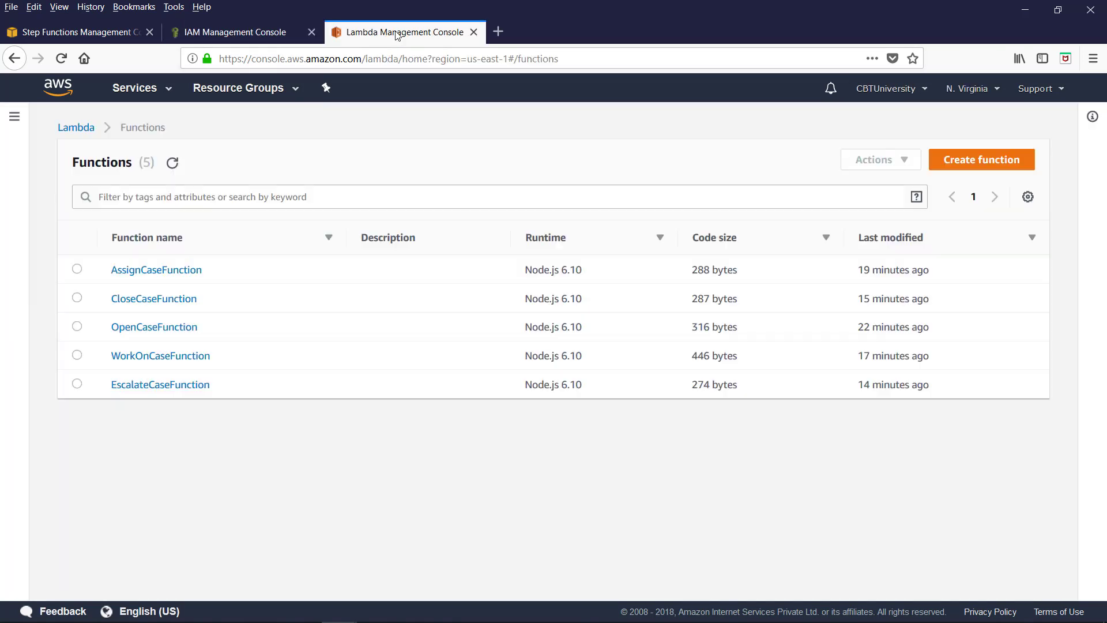
click(76, 270)
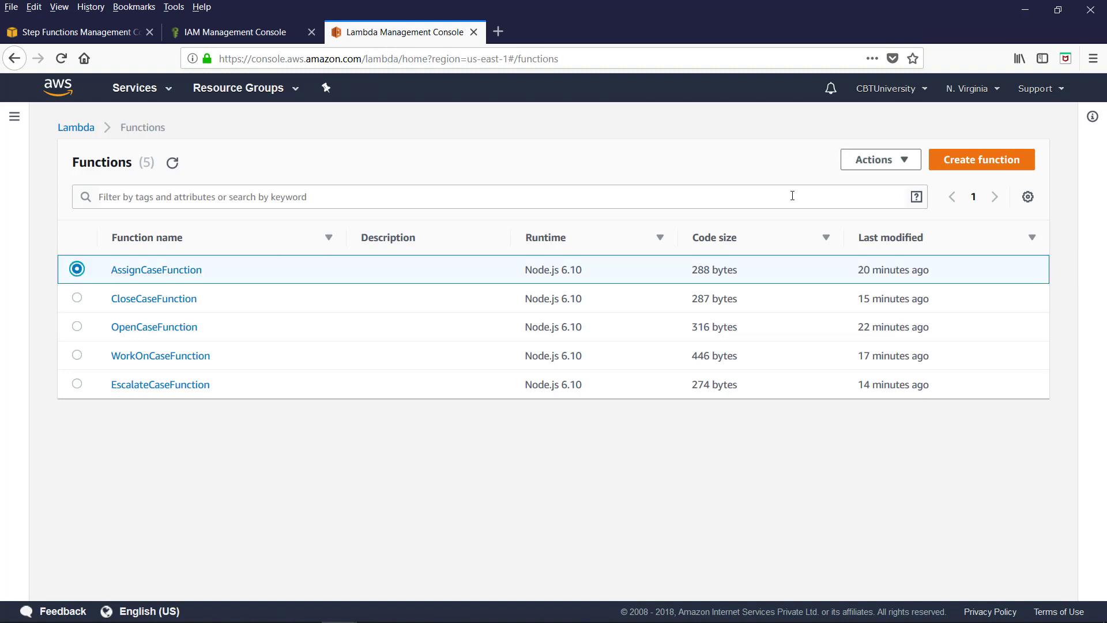
click(900, 161)
click(870, 225)
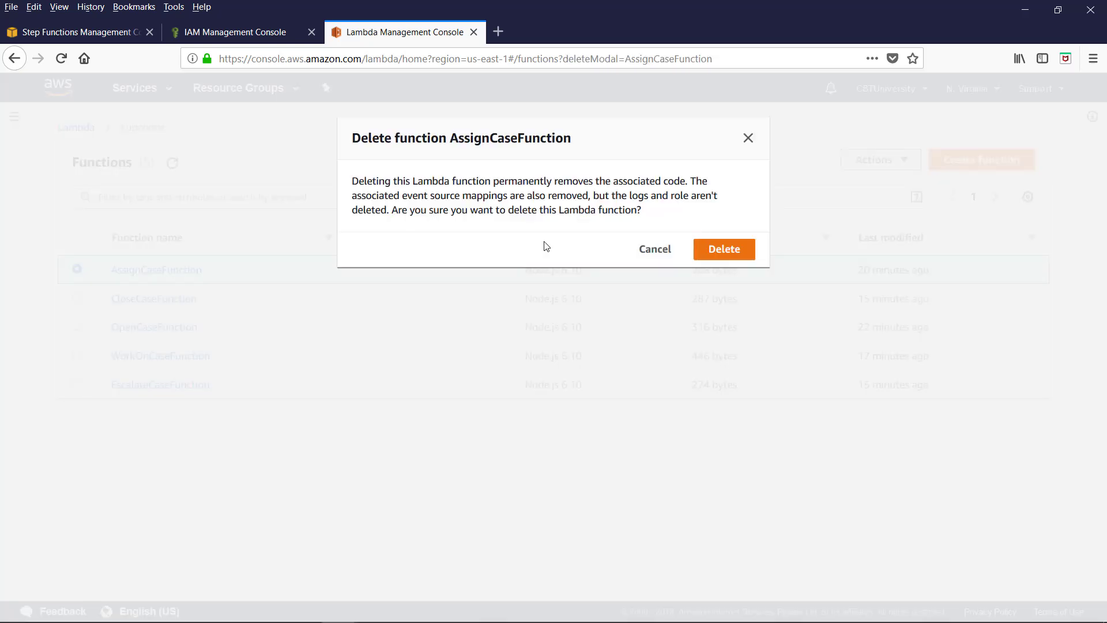
click(721, 249)
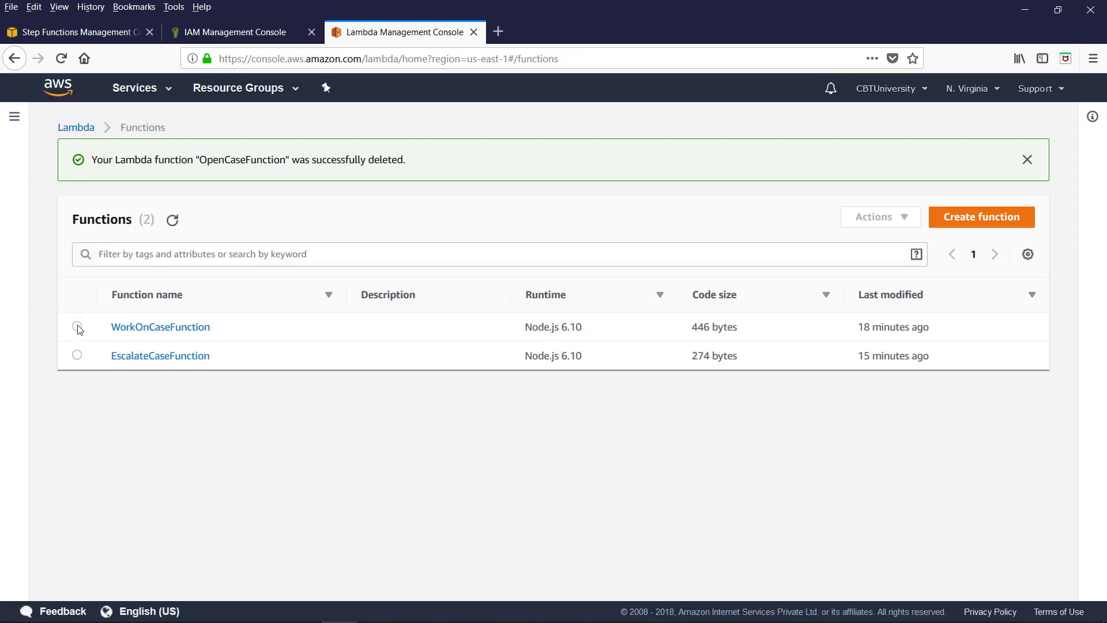
Delete WorkOnCaseFunction from the Lambda functions list.
click(77, 326)
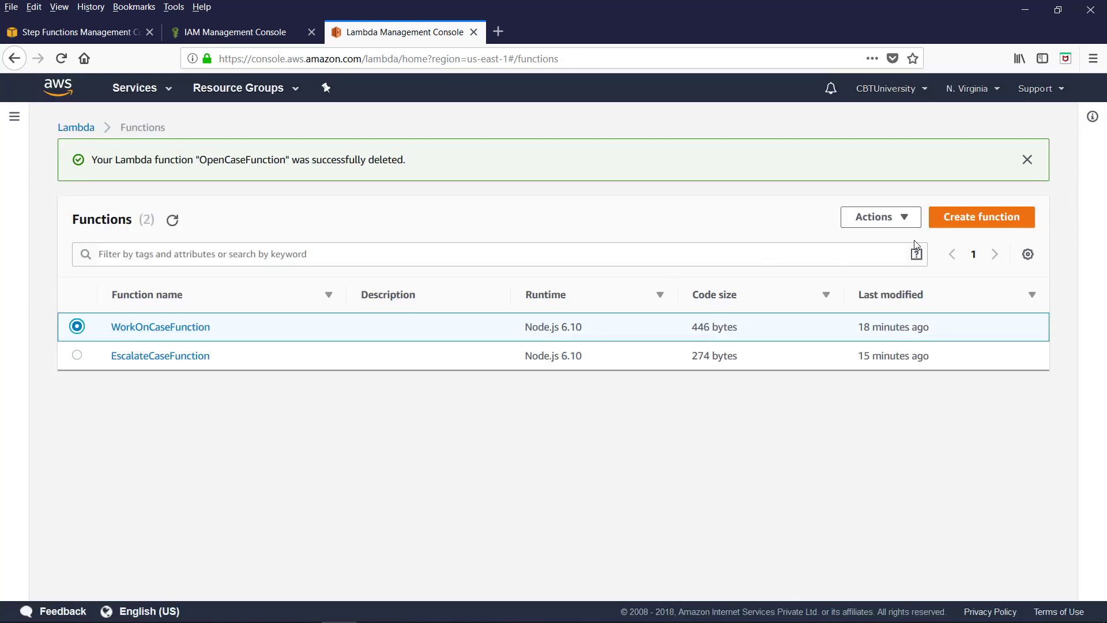
click(882, 217)
click(874, 281)
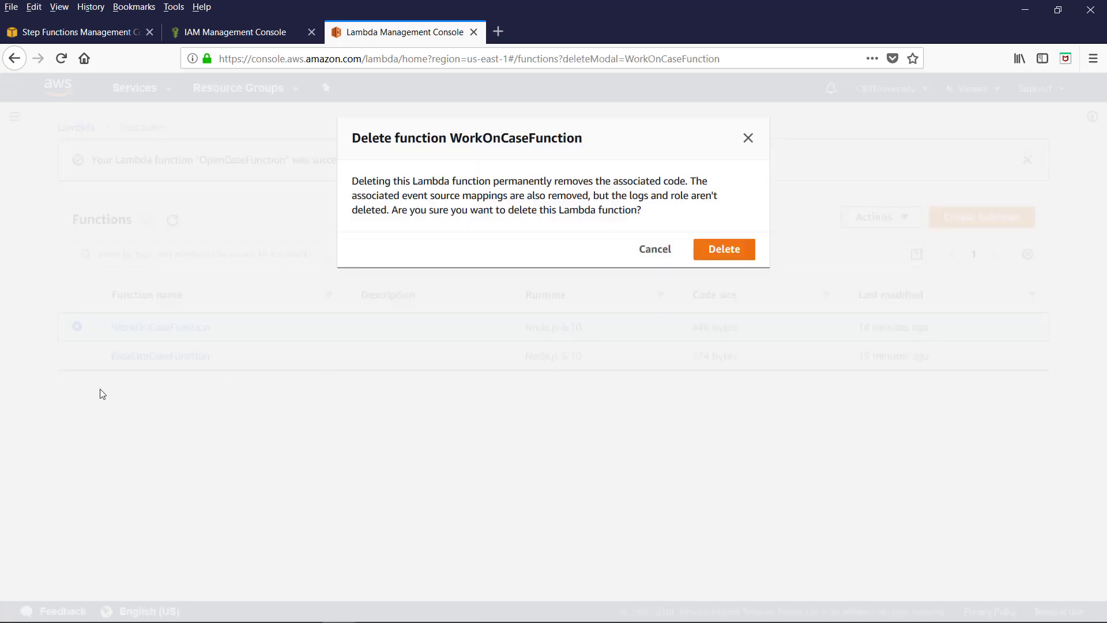
click(744, 248)
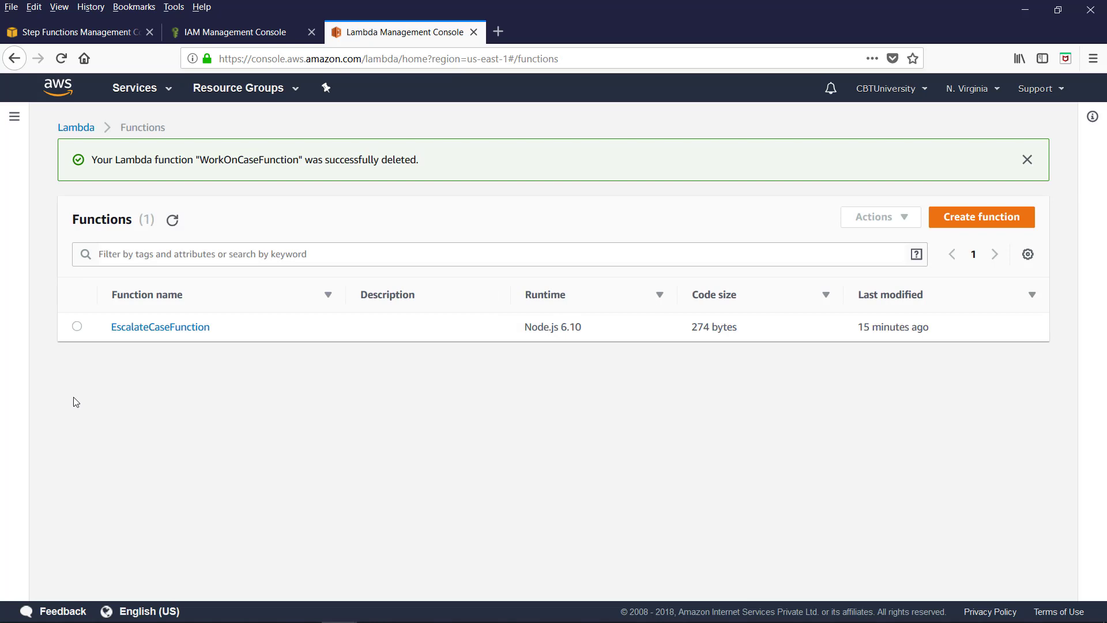
Delete EscalateCaseFunction from the Lambda functions list.
click(76, 327)
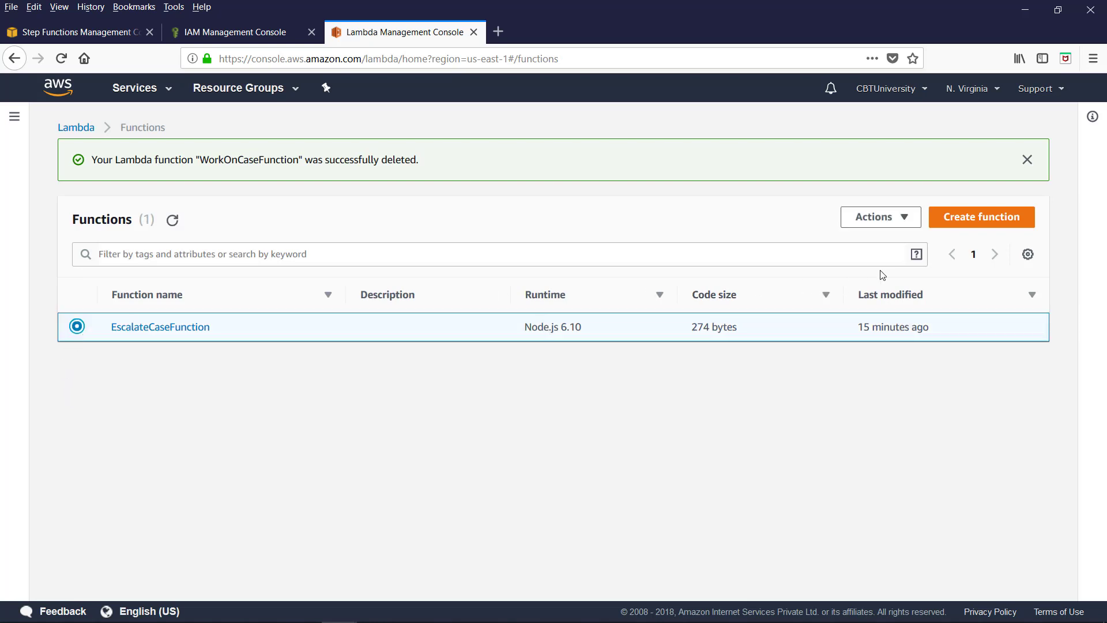
click(901, 217)
click(885, 286)
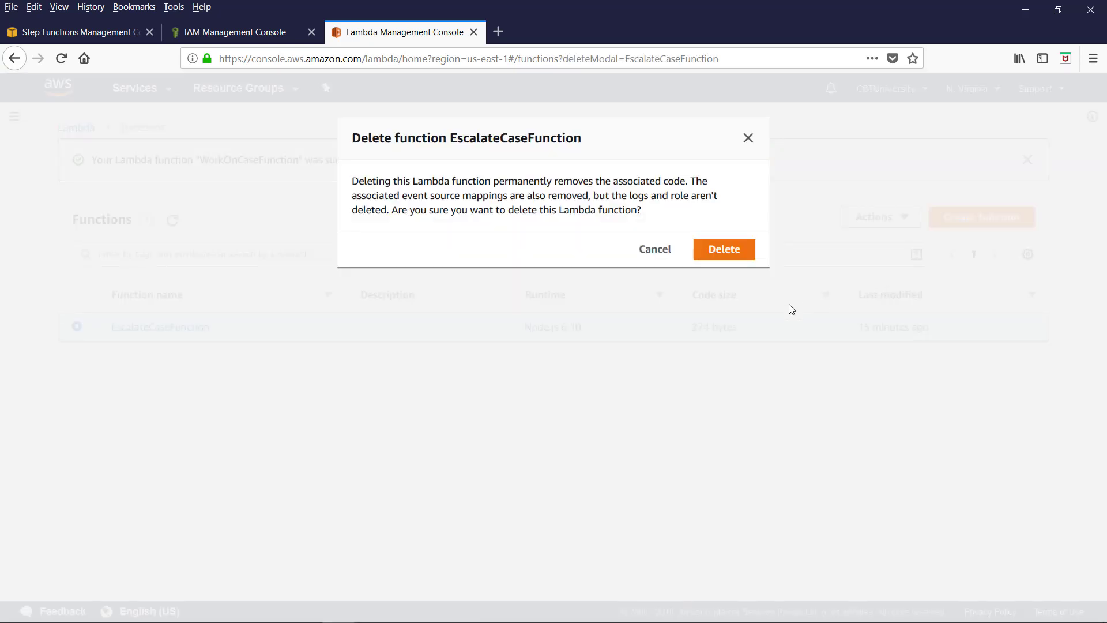
click(734, 254)
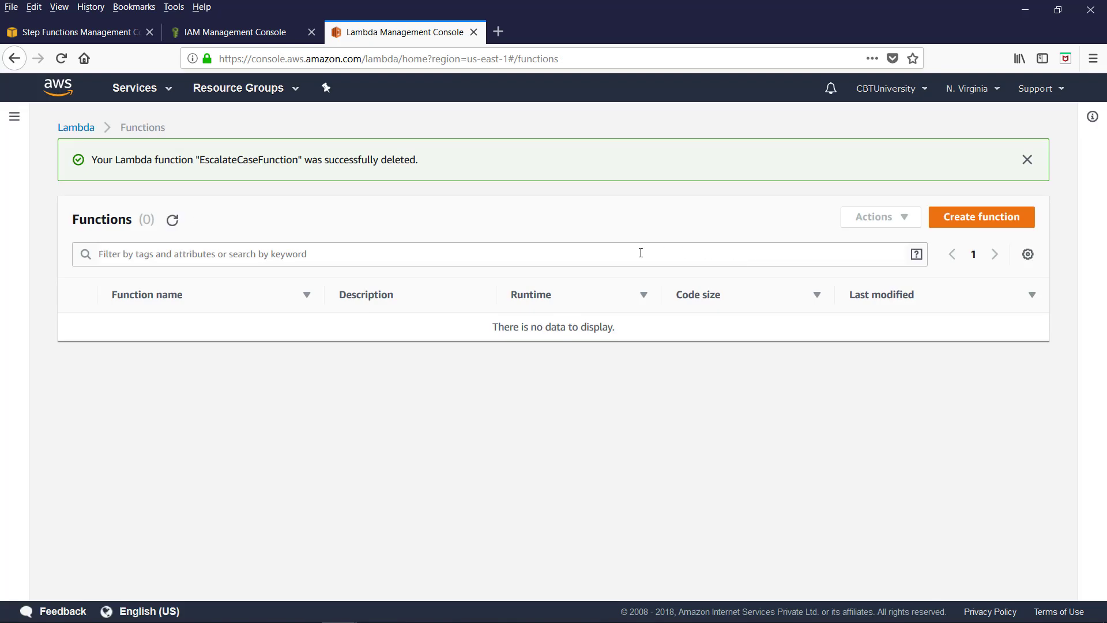
In the Step Functions console, delete the step_functions_basic_execution state machine and reload the state machines list by way of the activities list.
click(51, 33)
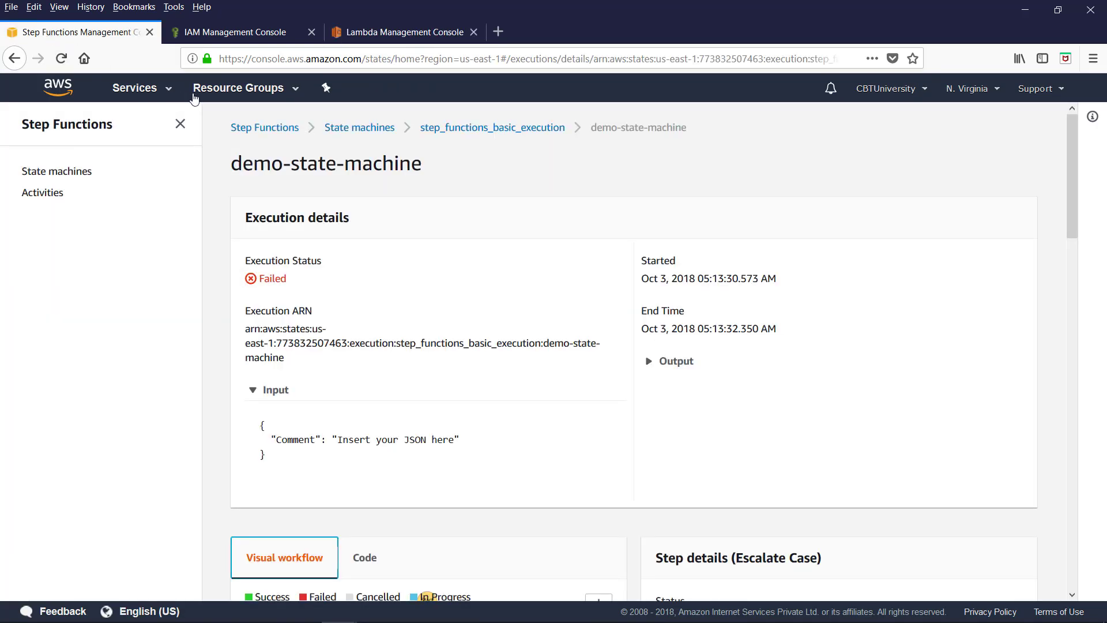
click(355, 129)
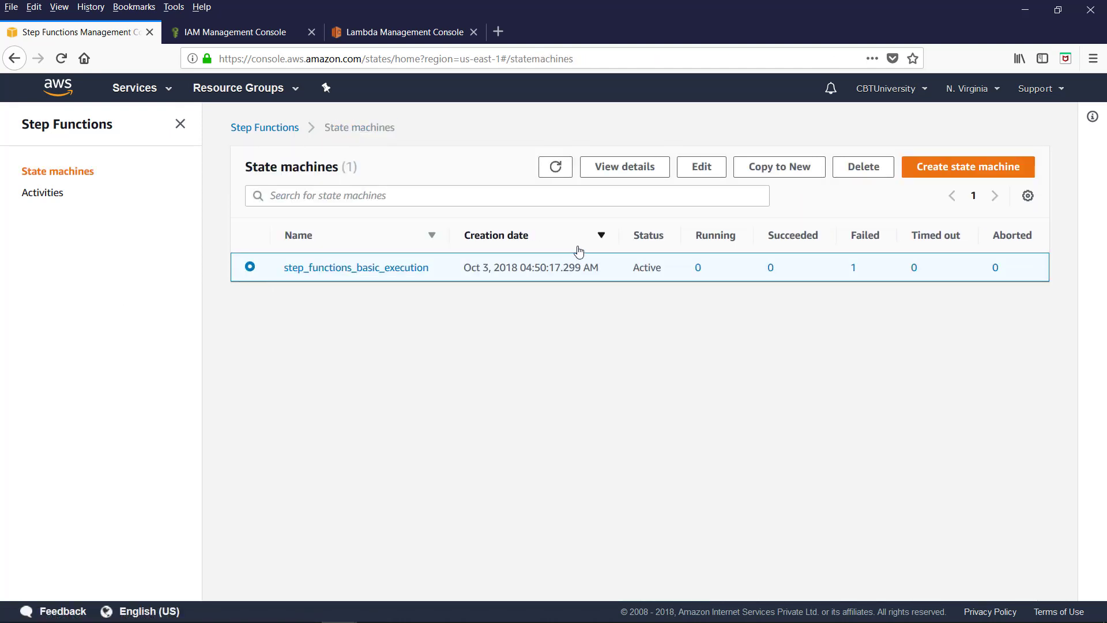
click(873, 170)
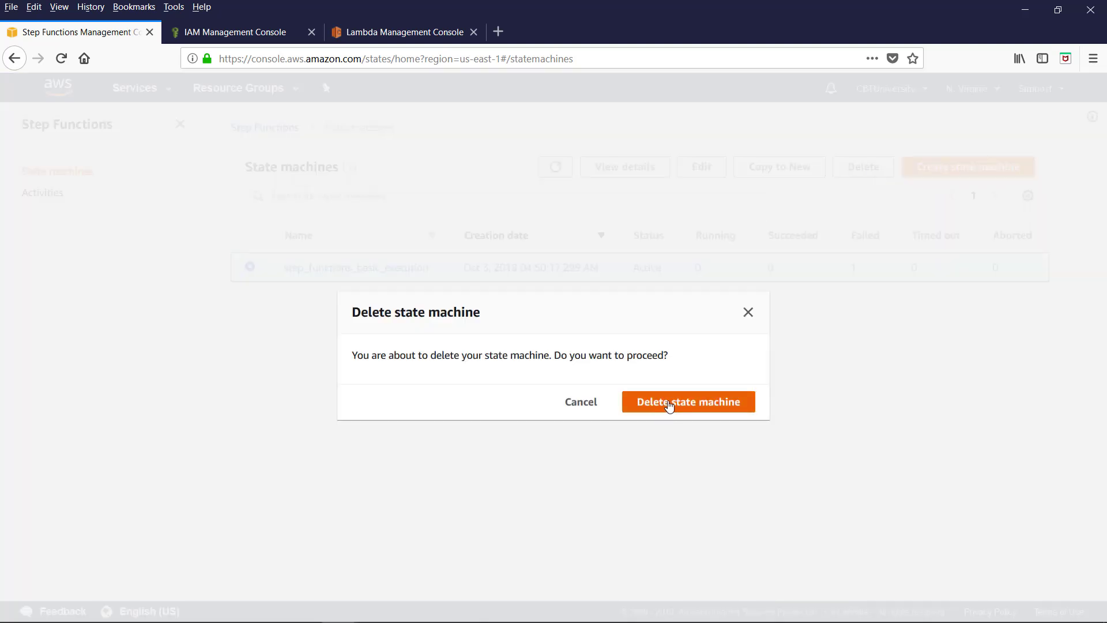
click(669, 404)
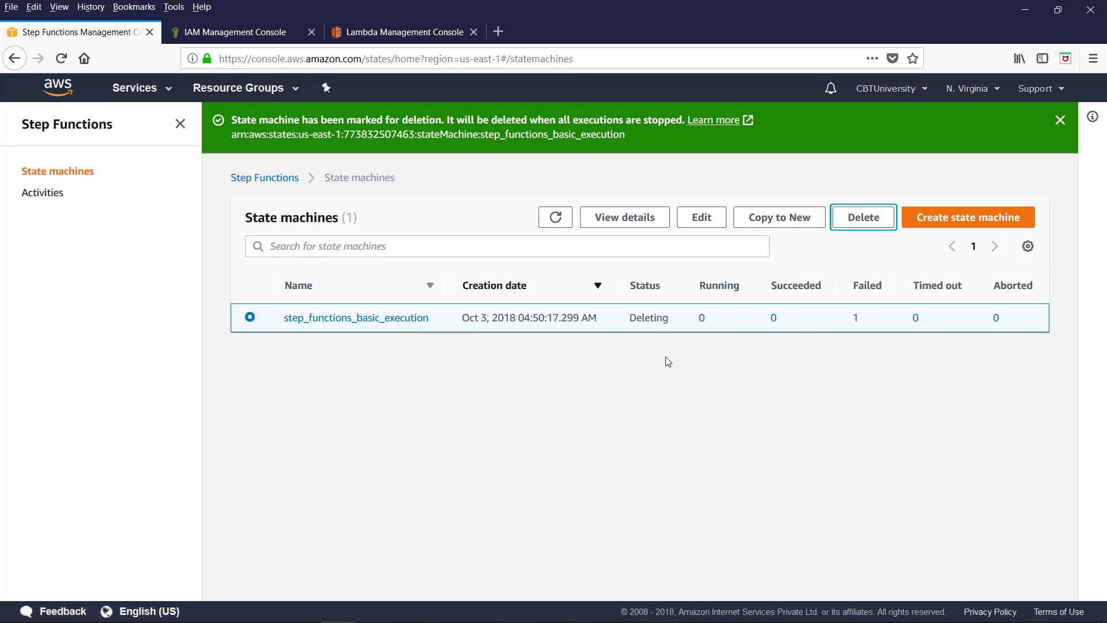
click(51, 199)
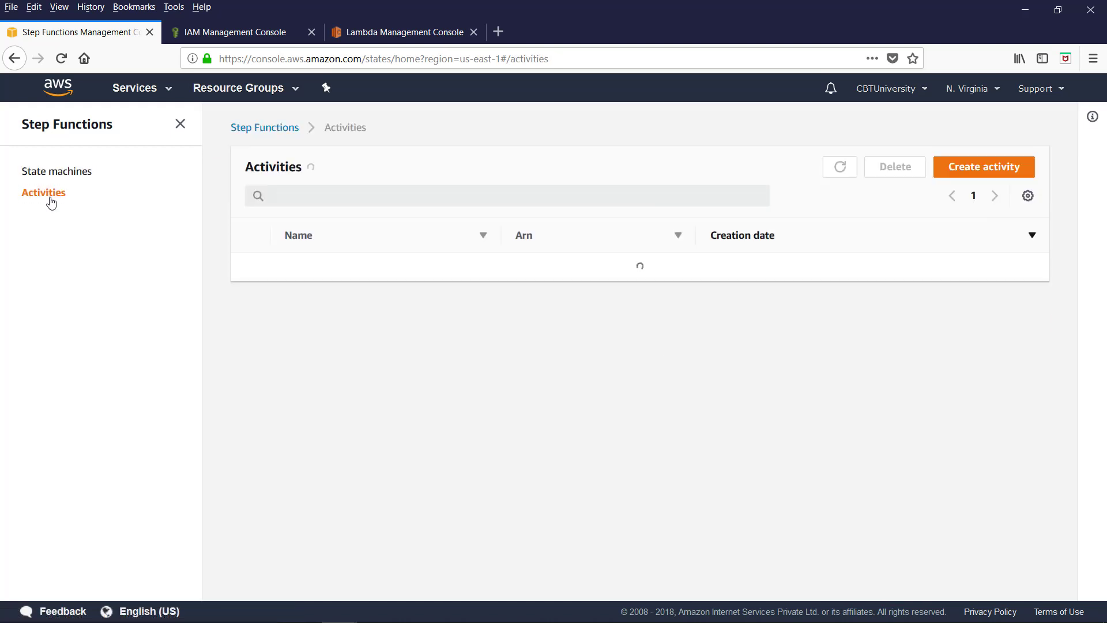
click(71, 170)
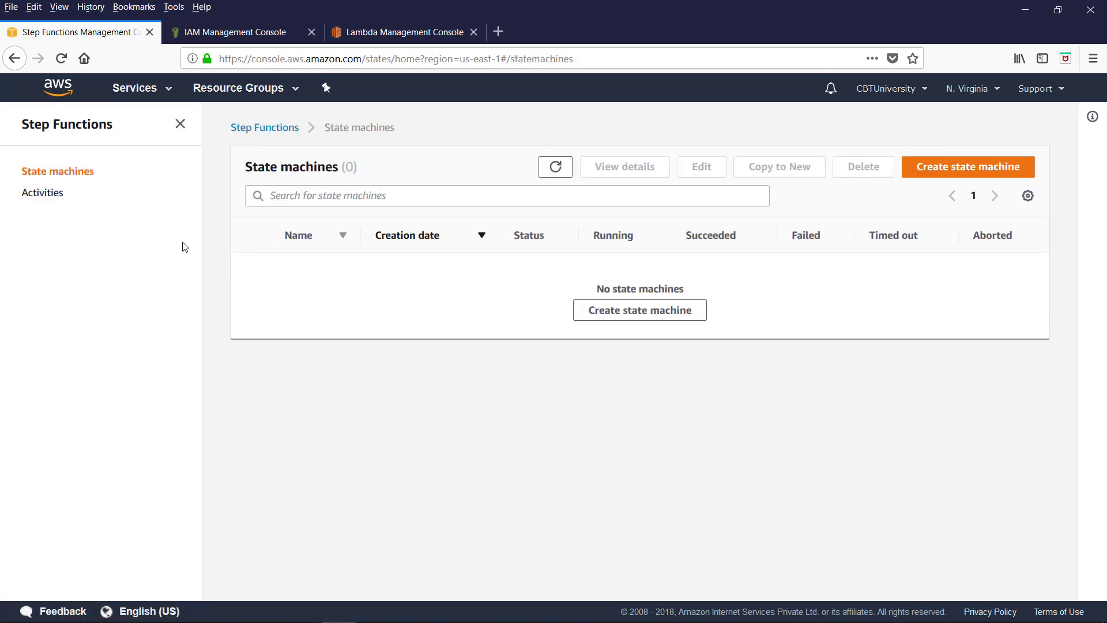